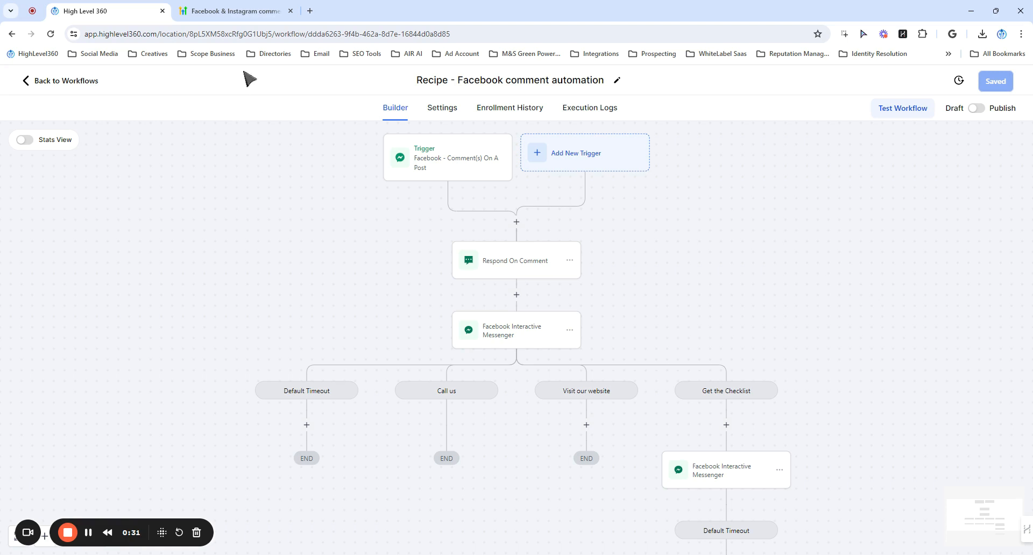
Read through the HighLevel changelog article on Facebook & Instagram comment automation, covering its account integration and new triggers sections.
click(237, 11)
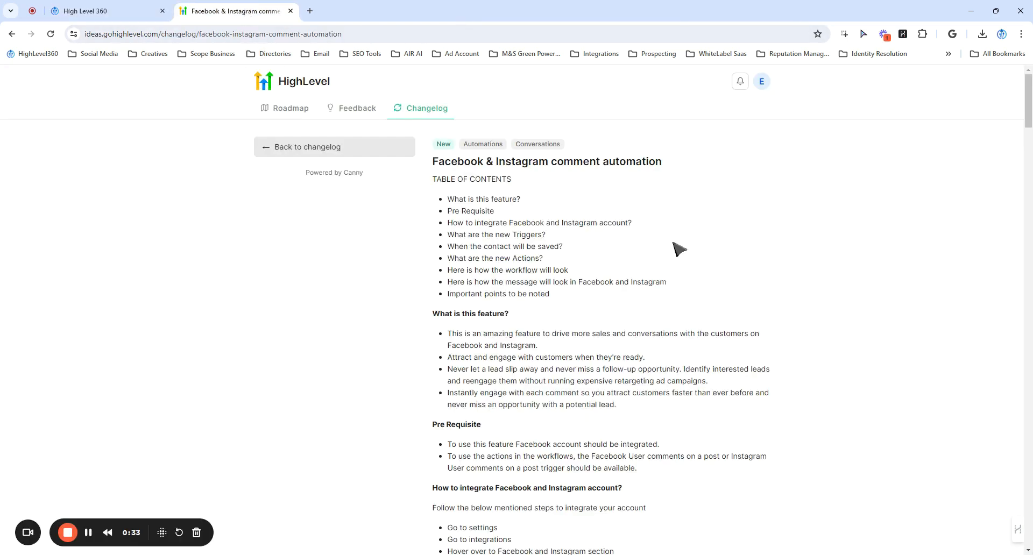
scroll(670, 259, down, 1)
scroll(667, 262, down, 10)
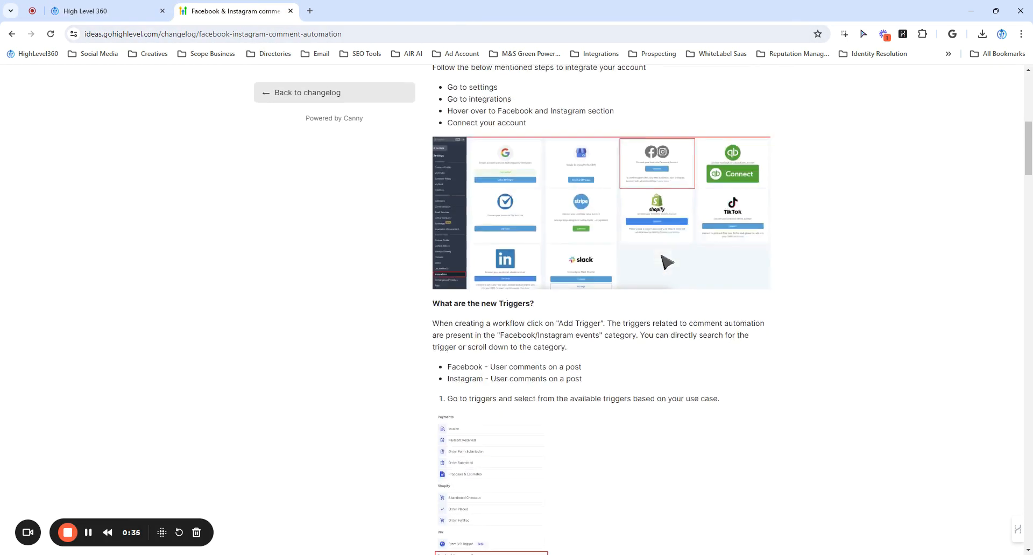
scroll(666, 262, up, 6)
scroll(665, 263, up, 3)
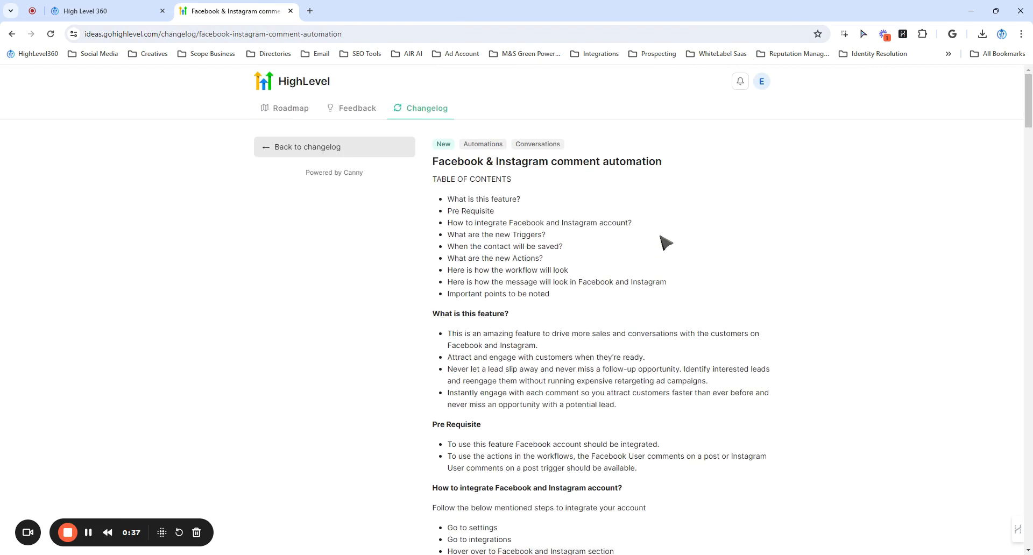
scroll(624, 260, down, 2)
scroll(622, 260, down, 15)
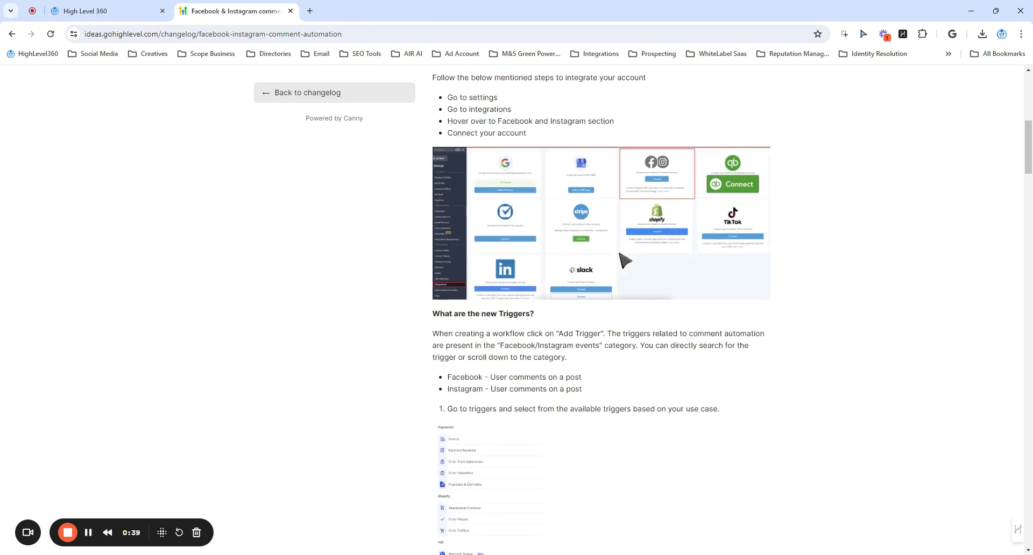
scroll(622, 260, down, 15)
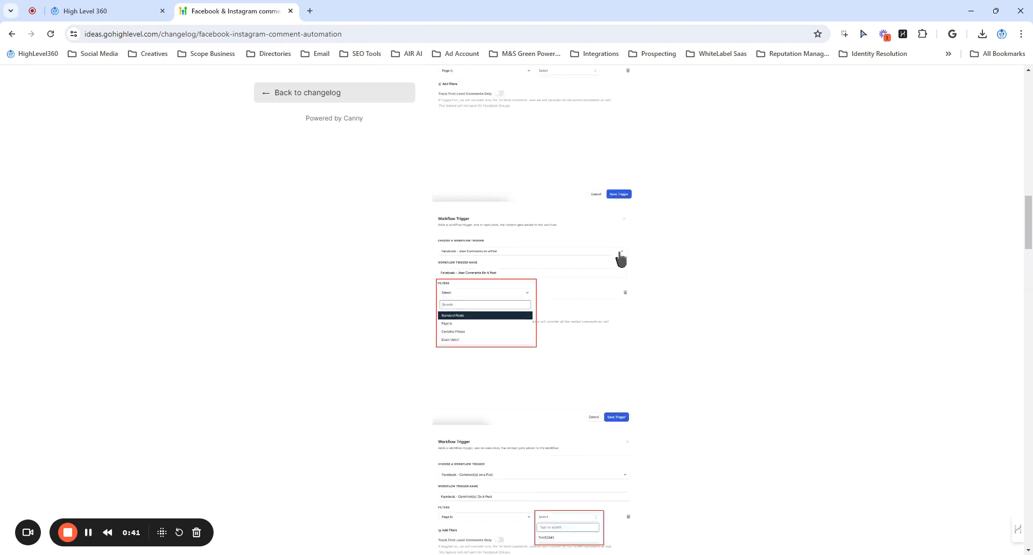
scroll(622, 270, down, 15)
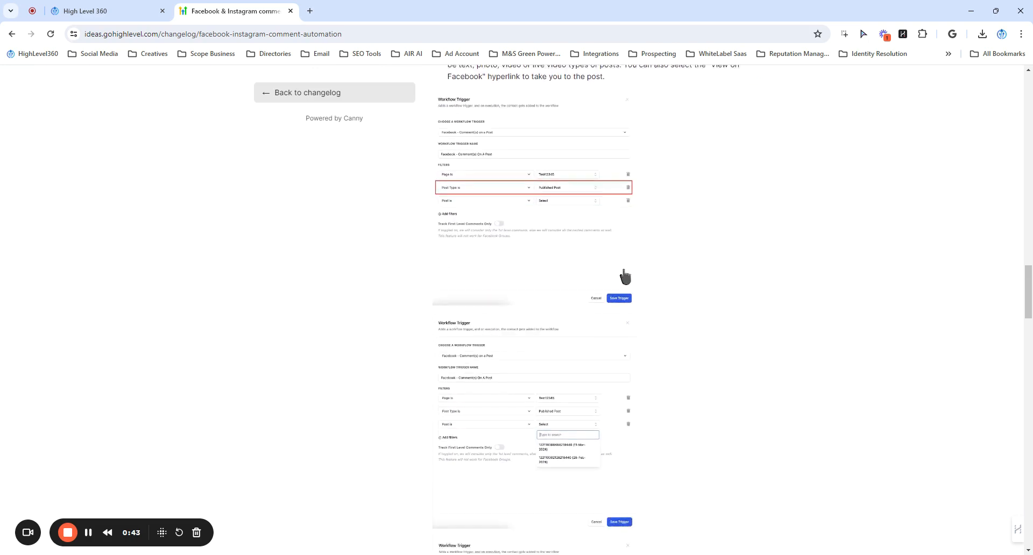
scroll(643, 304, up, 10)
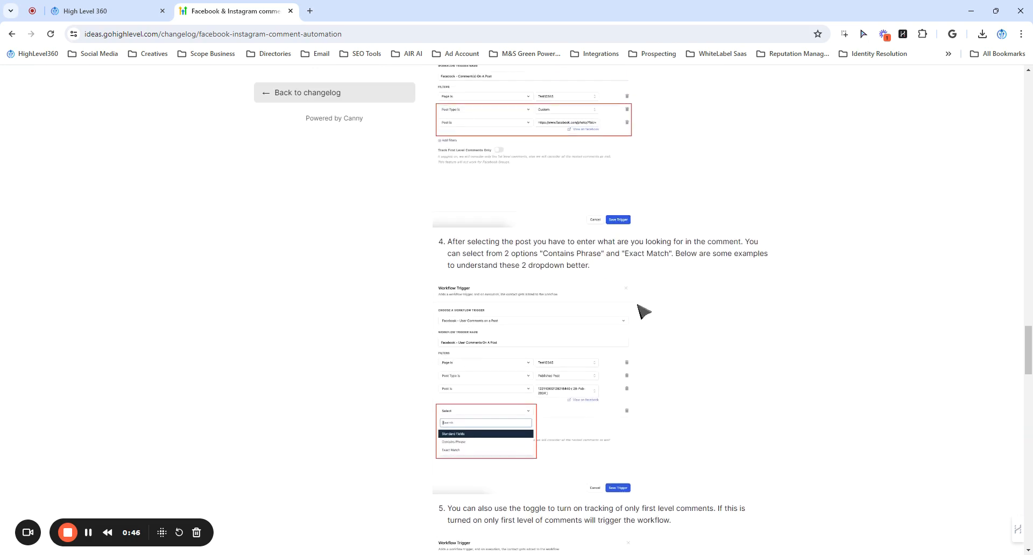
scroll(643, 312, up, 20)
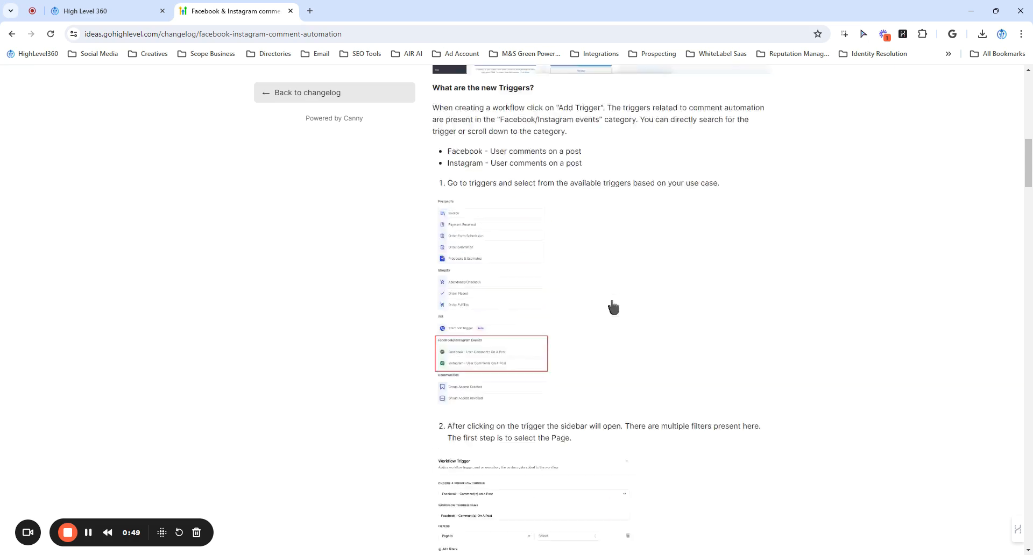
scroll(613, 306, up, 2)
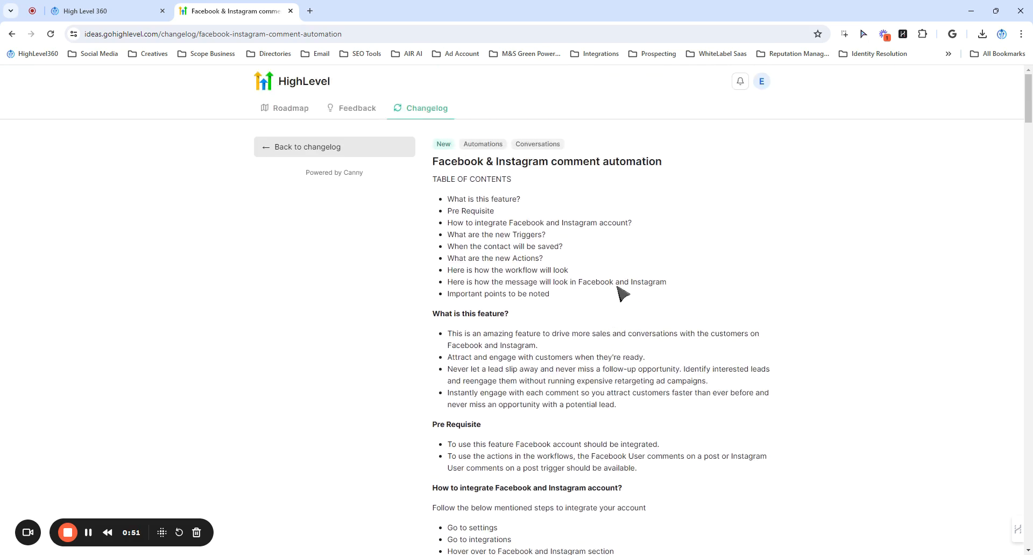
Return to High Level 360 and create a workflow from the "Recipe - Facebook comment automation" template.
click(144, 7)
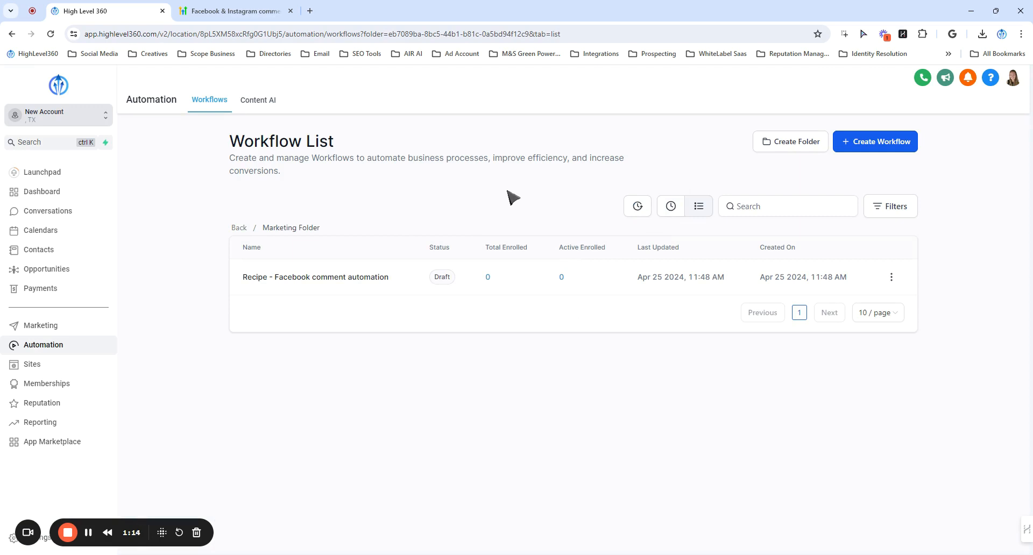
click(239, 228)
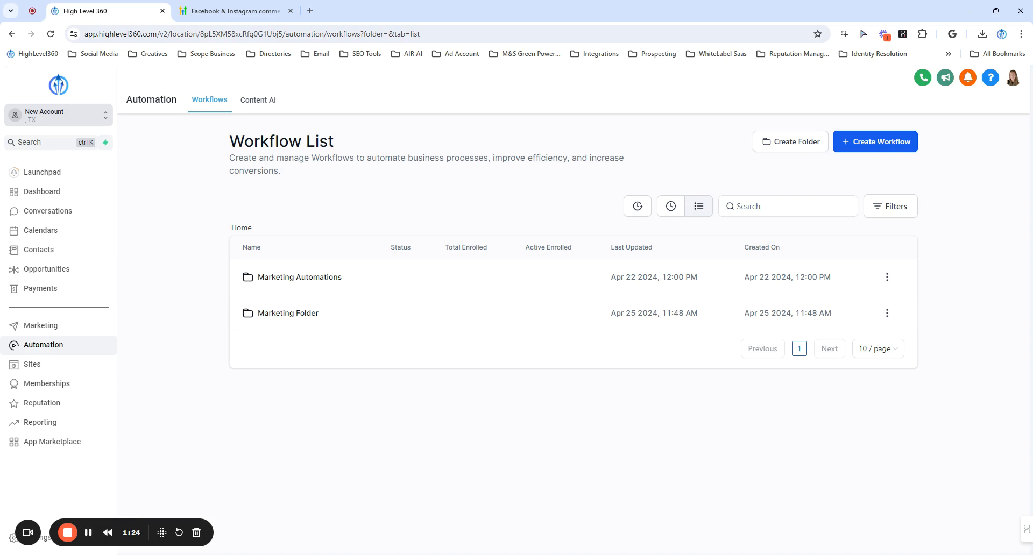
click(890, 142)
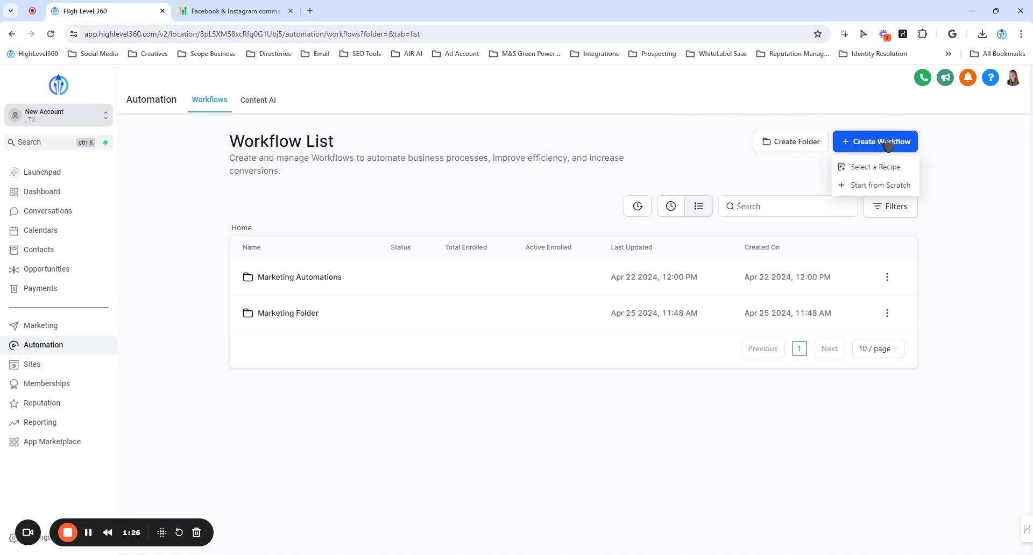
click(882, 168)
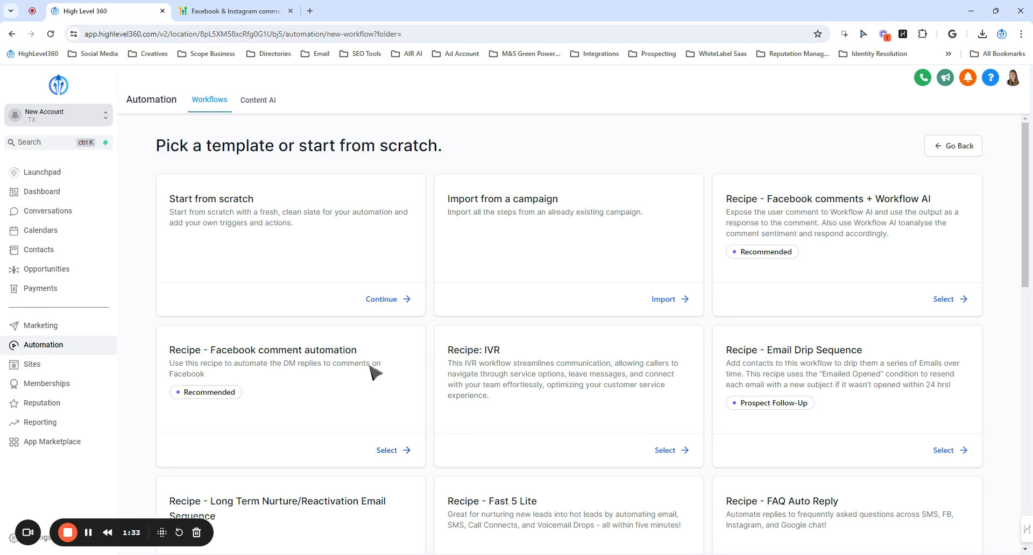
click(388, 453)
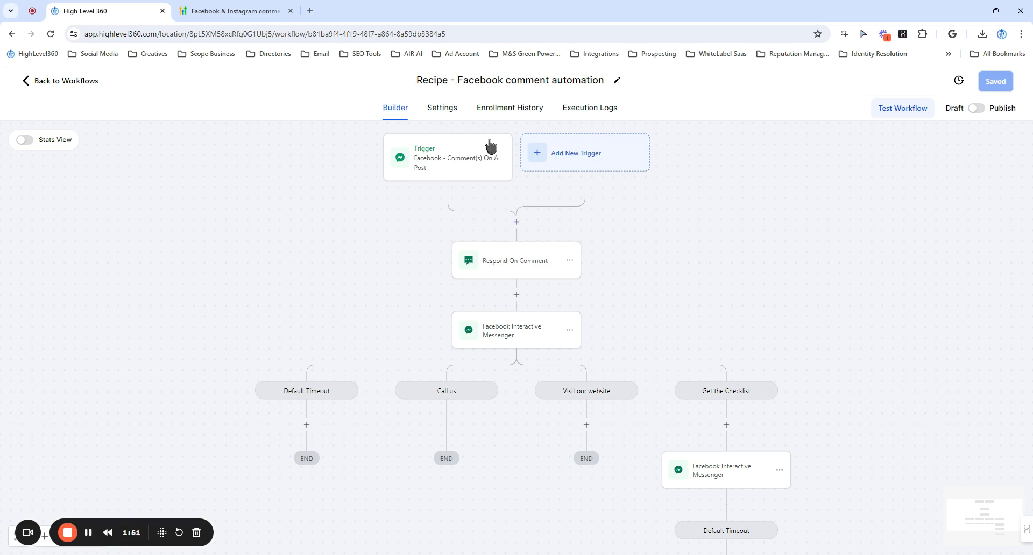
Check which Facebook pages the comment trigger's Page Is filter offers, leaving the trigger unchanged.
click(433, 156)
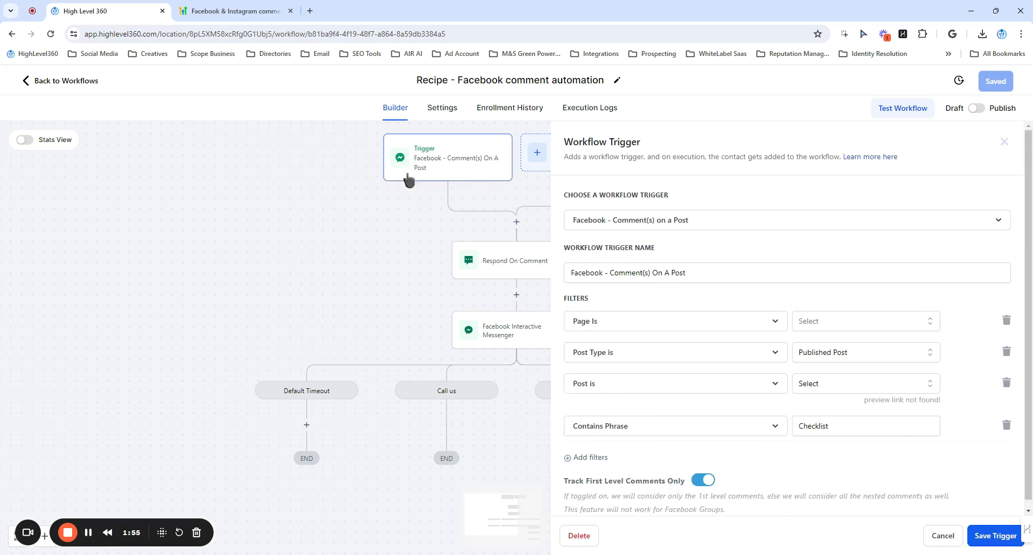
click(832, 324)
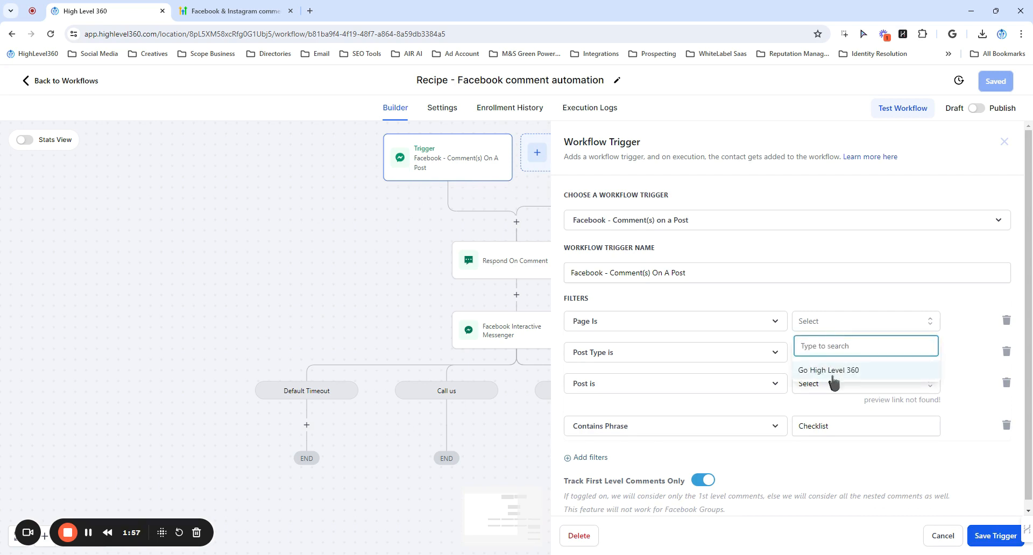
click(823, 322)
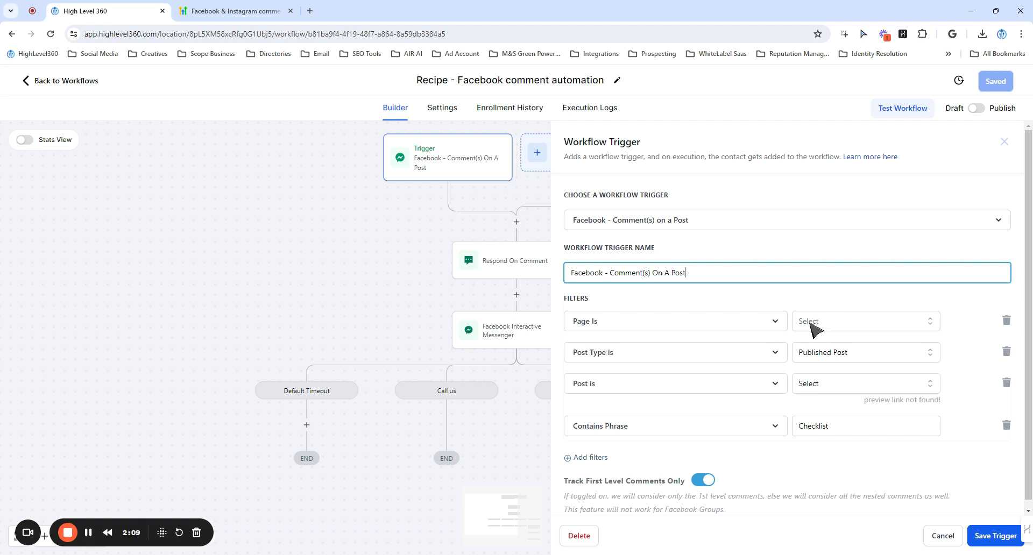
click(942, 536)
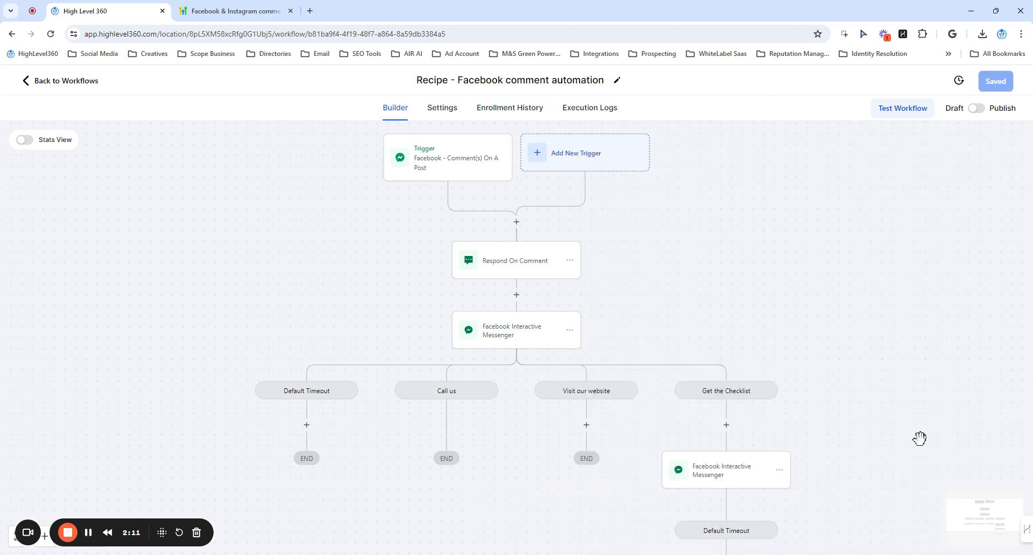
Leave the workflow and check the Facebook and Instagram connection in the account's integration settings.
click(63, 81)
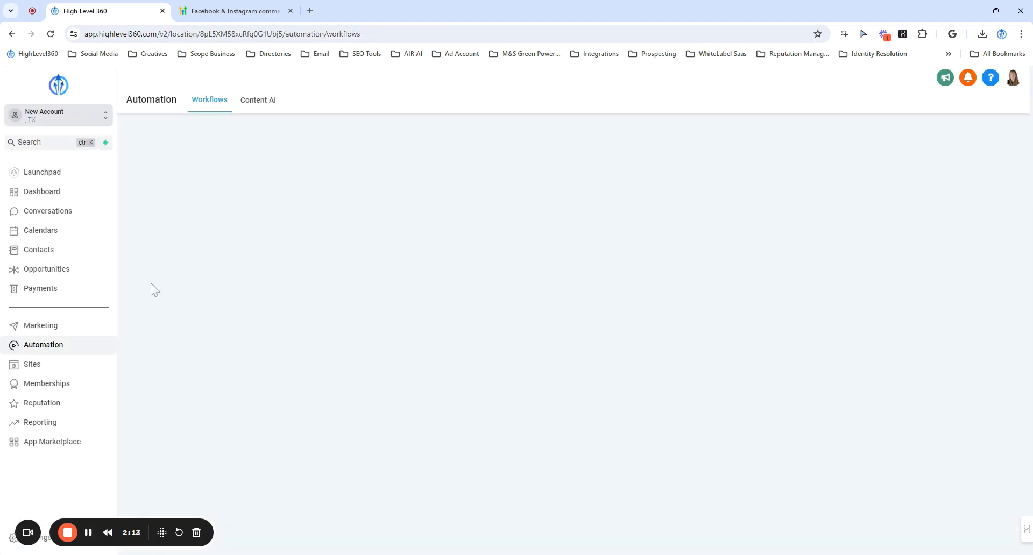
click(70, 541)
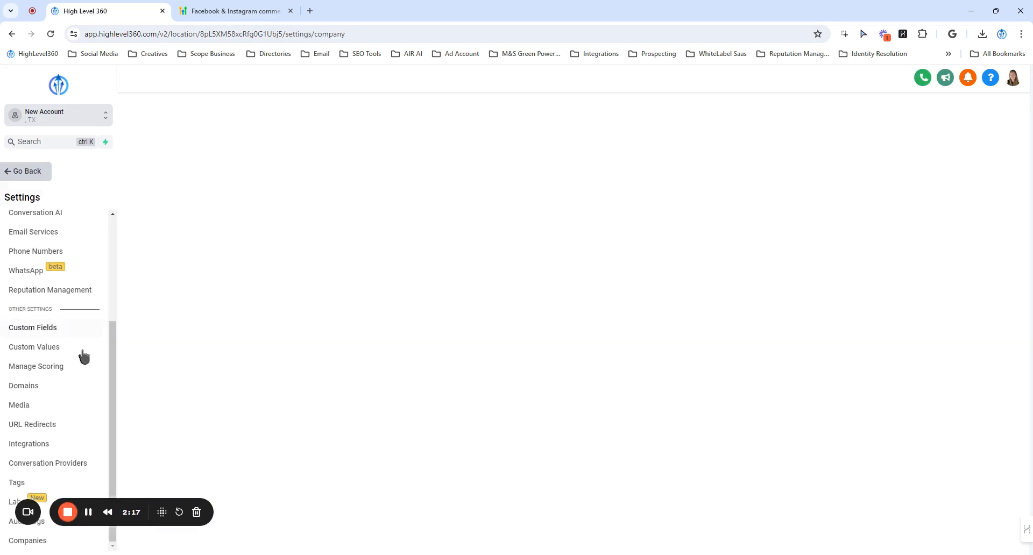
click(48, 450)
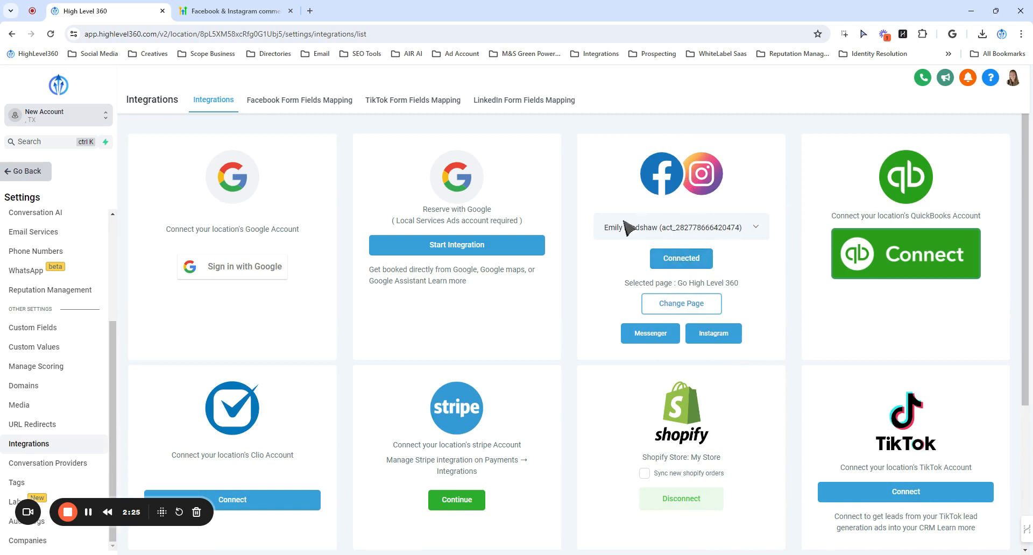
Reopen the new Facebook comment automation workflow and review the filters of its Facebook comment trigger.
click(41, 175)
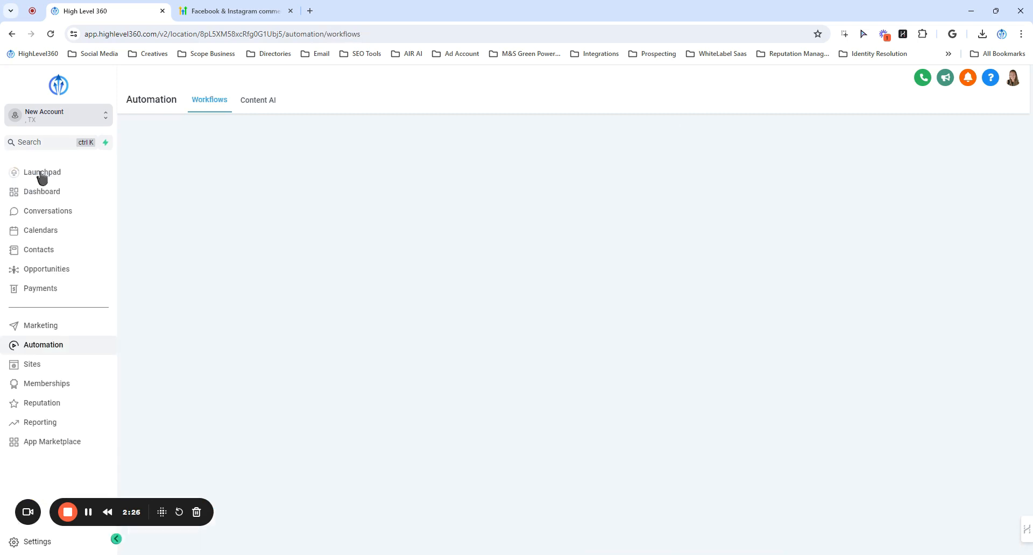
click(391, 369)
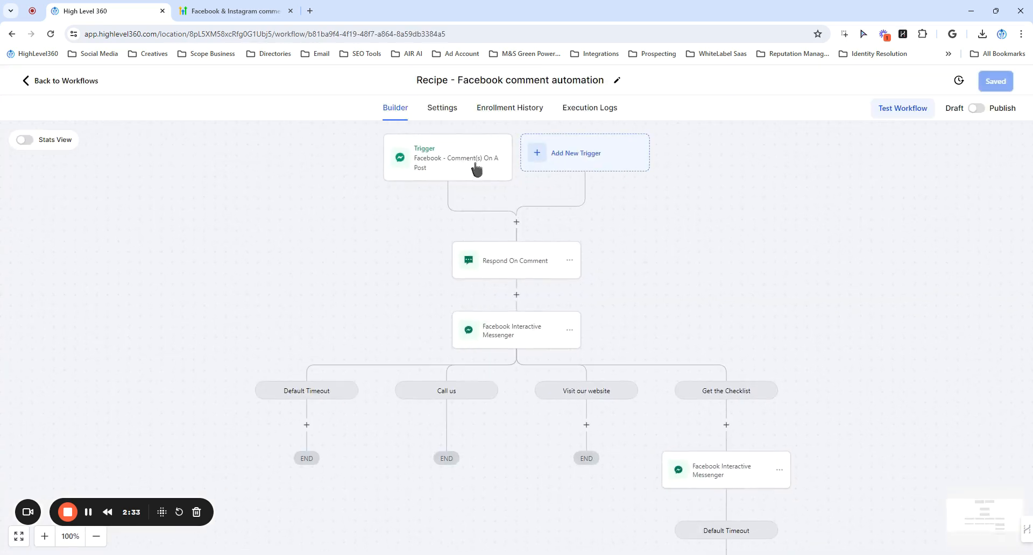
click(474, 166)
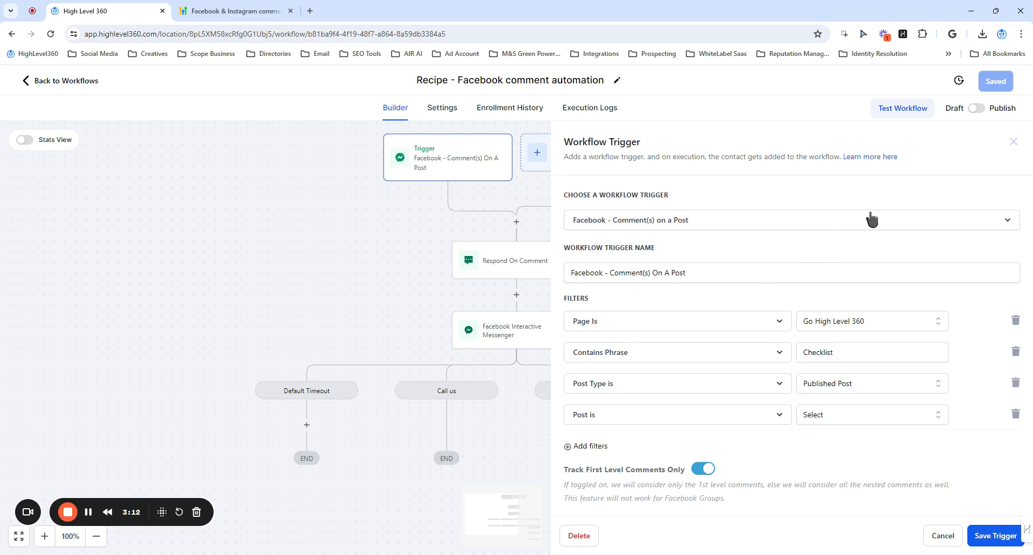
click(1013, 142)
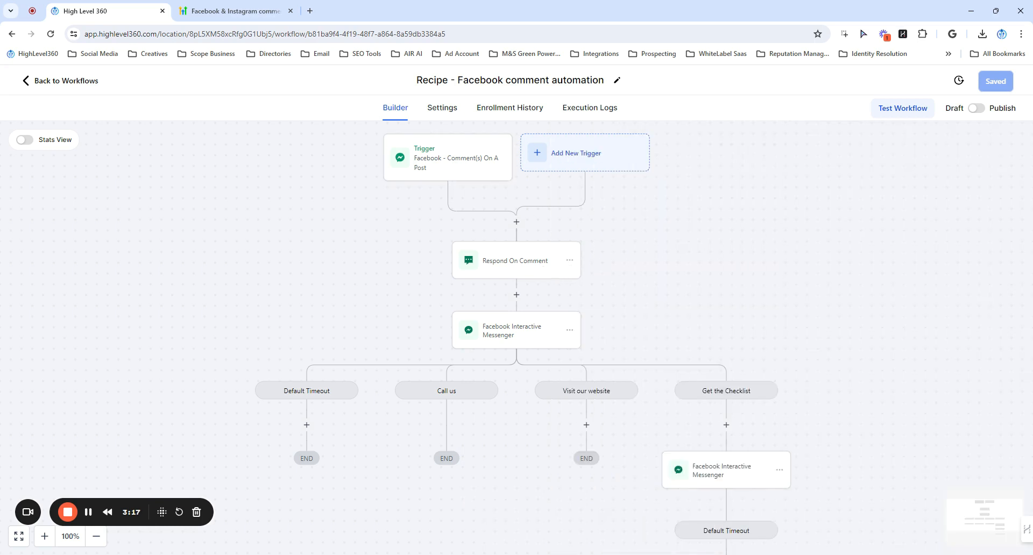
Review the Respond On Comment action's reply texts and the custom values available for the first reply, then save the action.
click(512, 263)
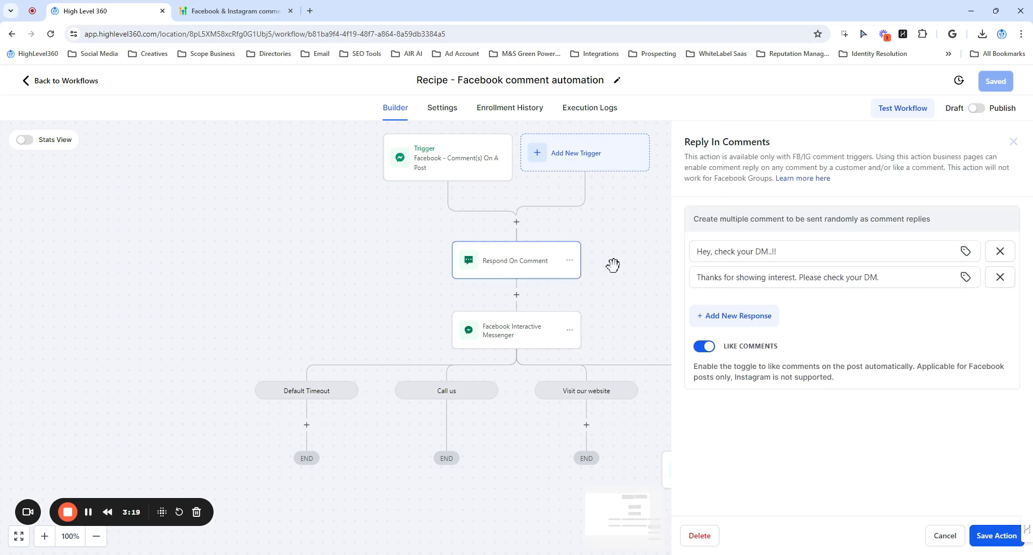
drag(791, 252, 625, 266)
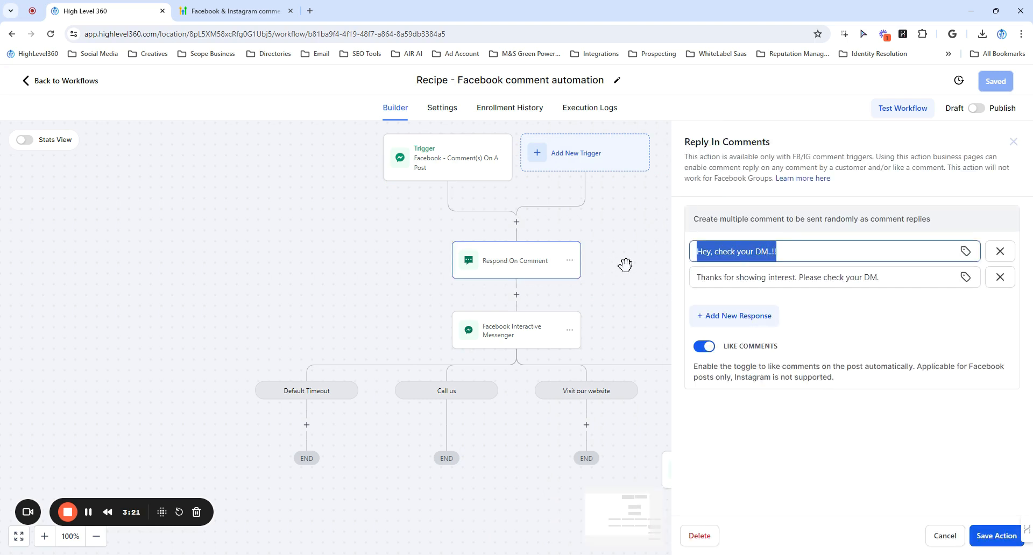
click(801, 253)
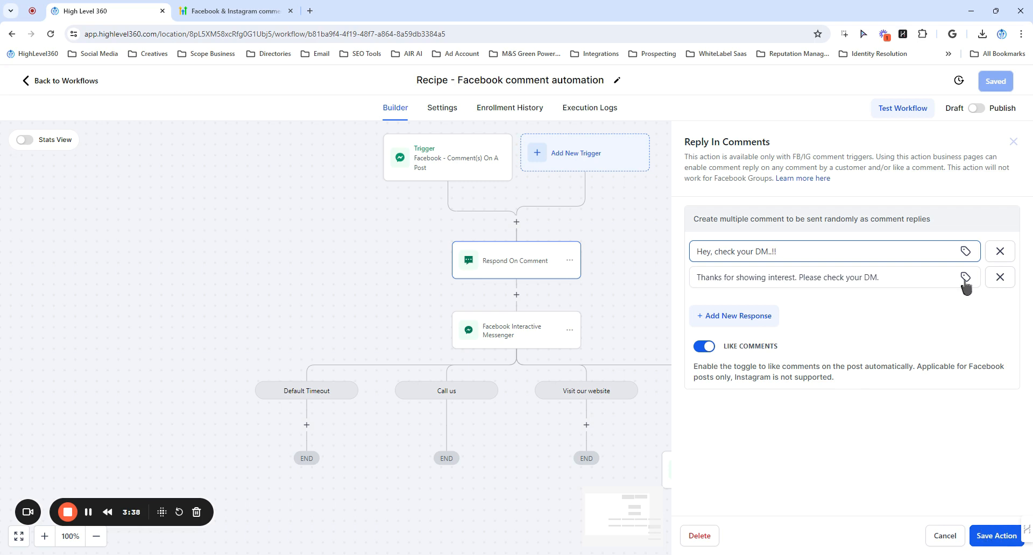
click(966, 251)
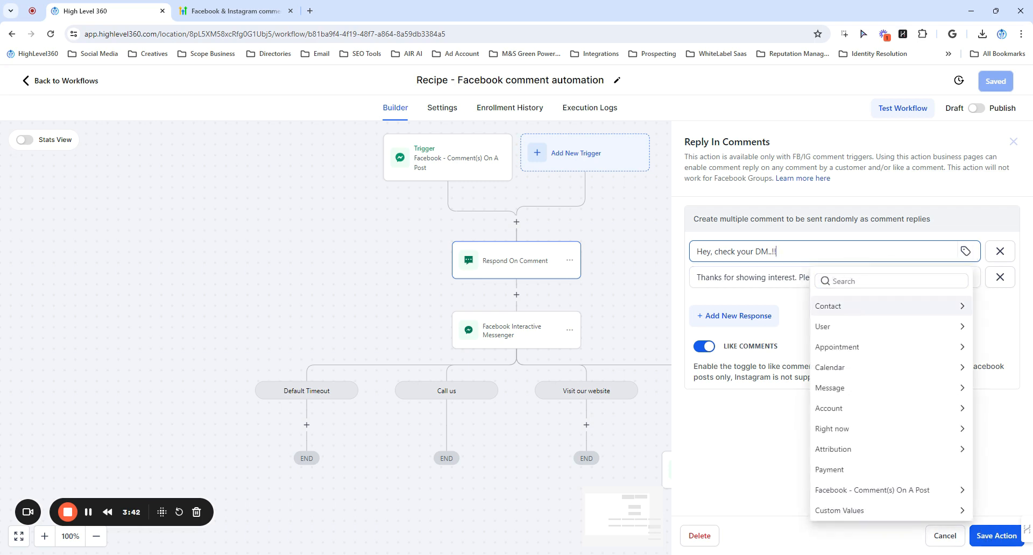
click(854, 301)
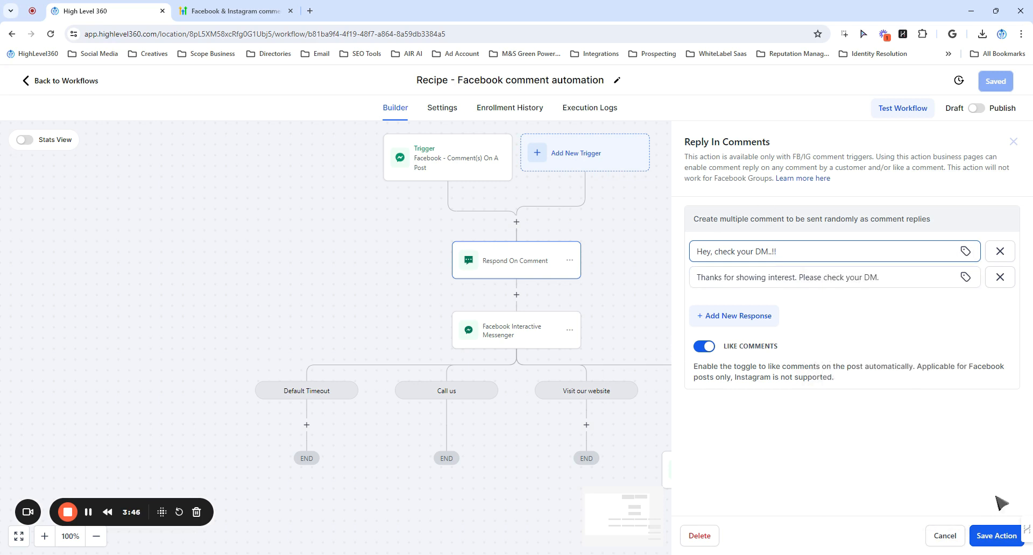
click(975, 536)
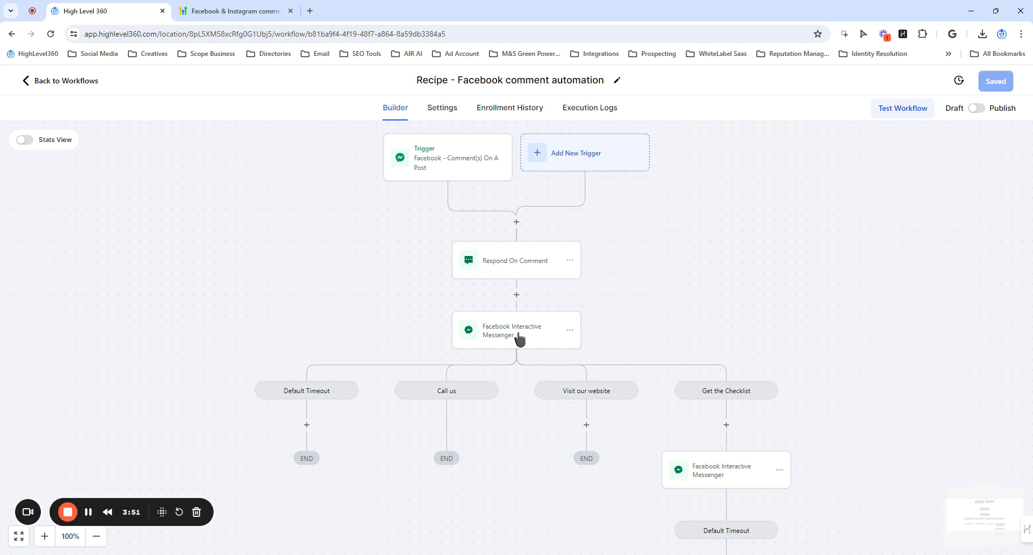
Review the message, available custom values and three buttons of the Facebook Interactive Messenger action directly below Respond On Comment.
click(520, 339)
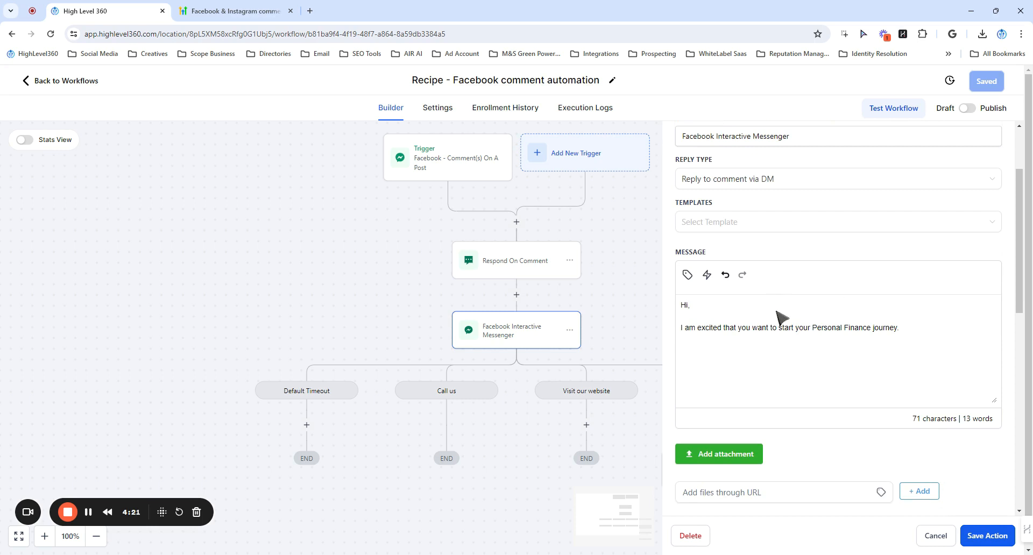
scroll(770, 310, down, 2)
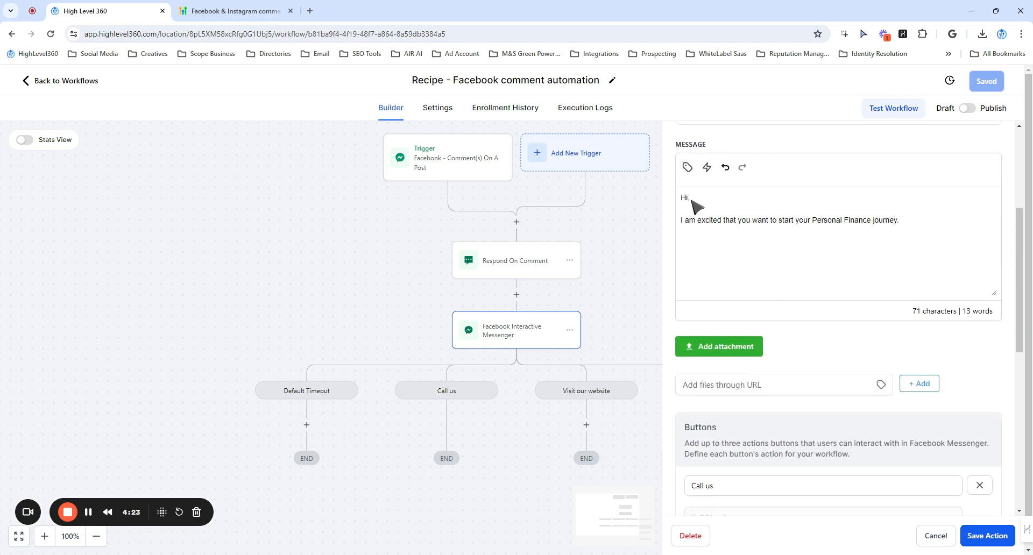
click(688, 168)
click(828, 226)
scroll(780, 242, down, 1)
scroll(781, 244, down, 4)
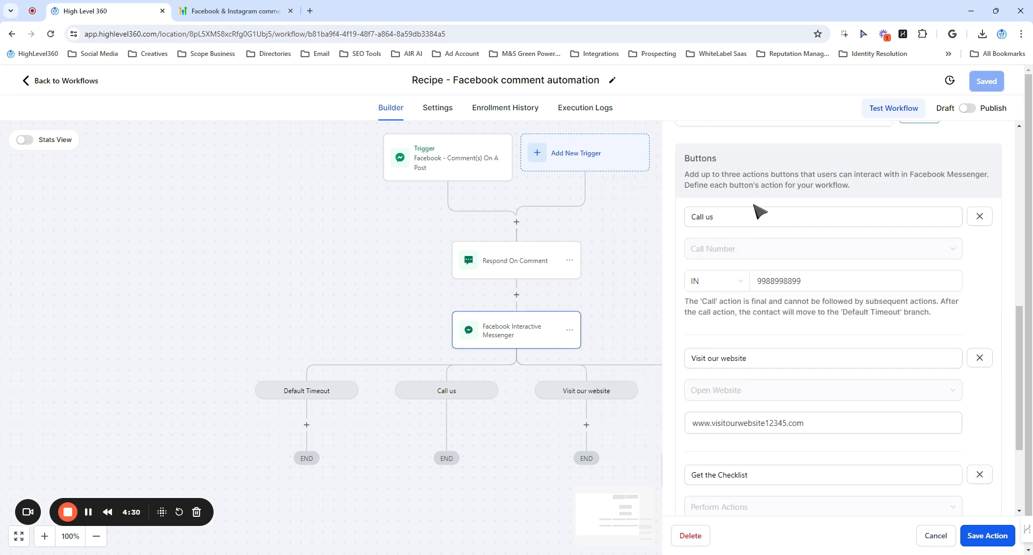
click(775, 217)
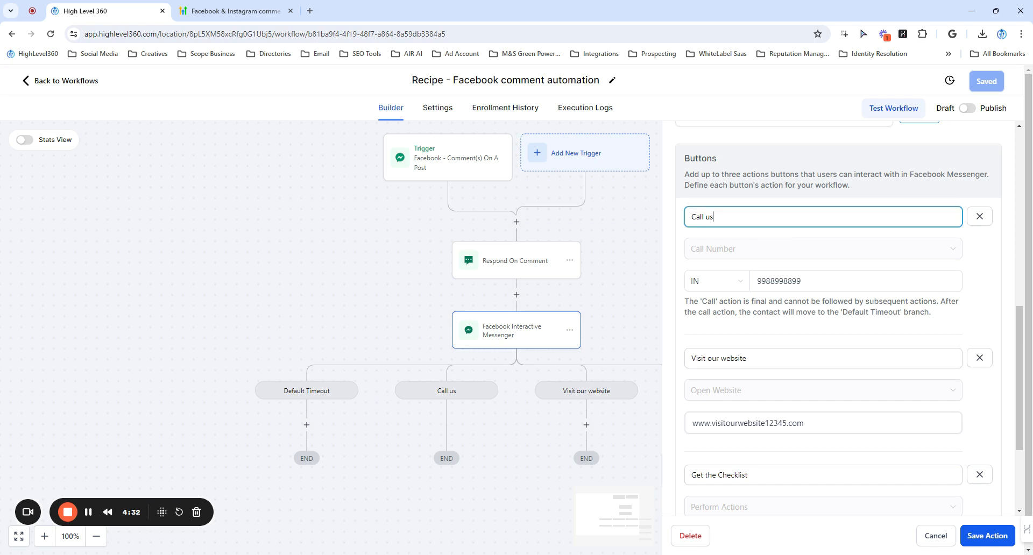
click(742, 205)
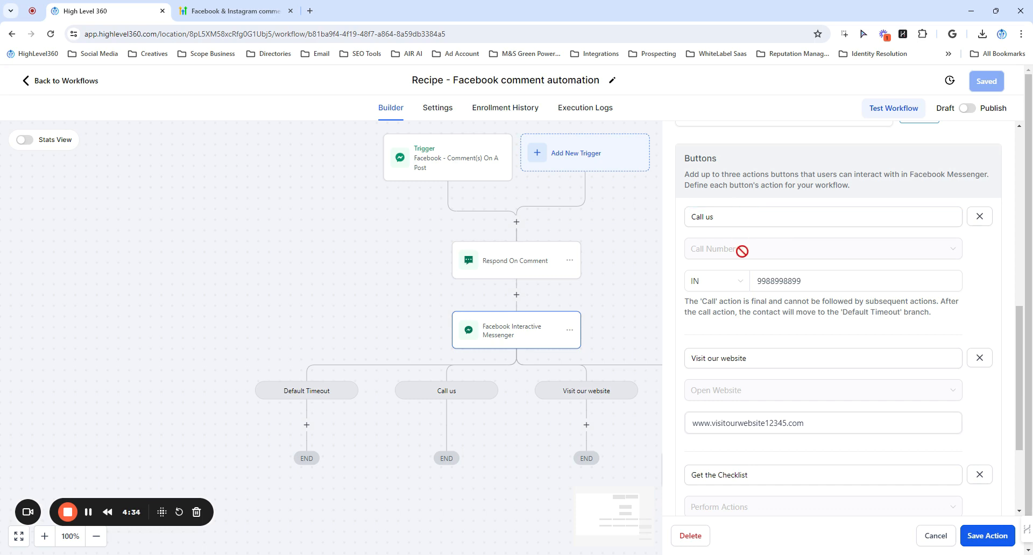
scroll(781, 240, up, 1)
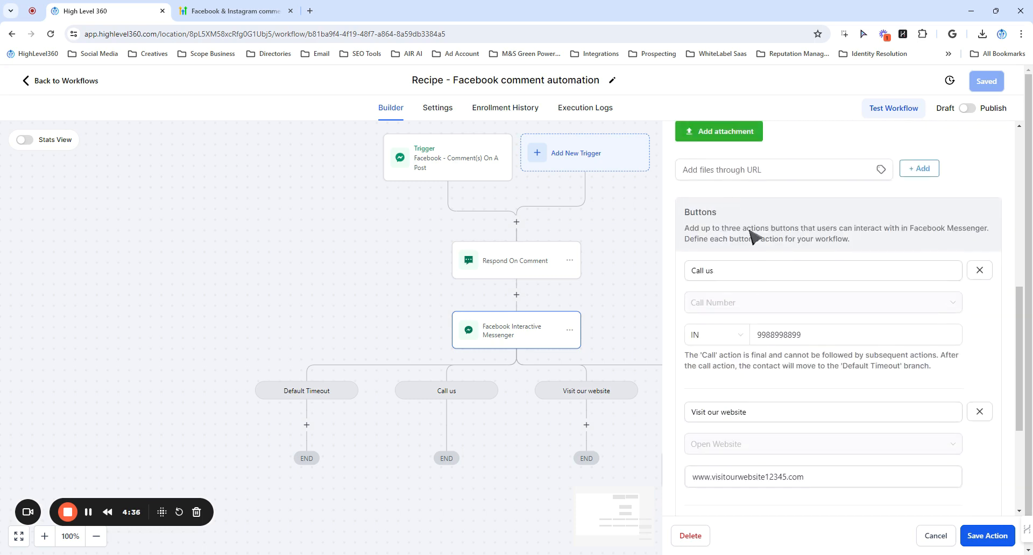
scroll(791, 302, down, 4)
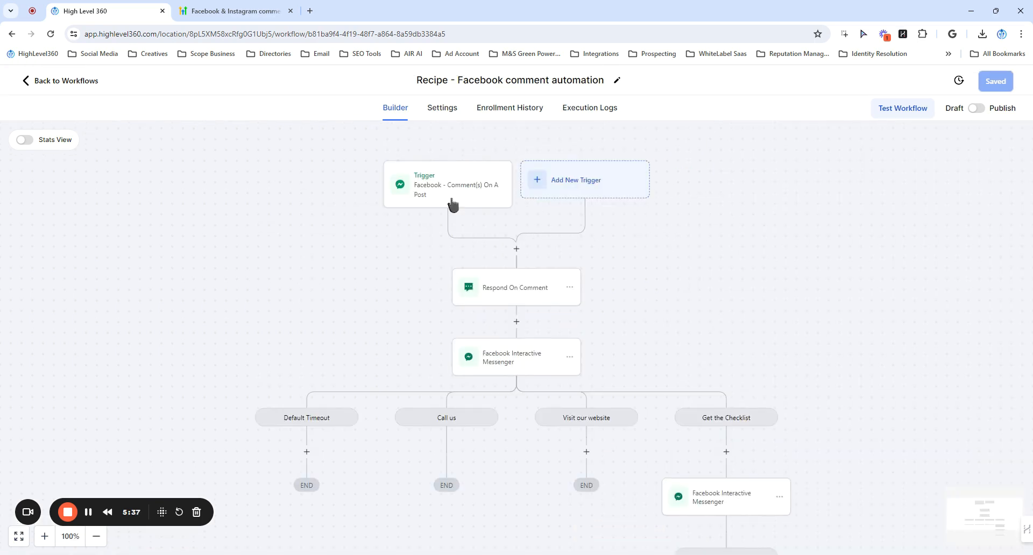
Review the reply type and message of the Facebook Interactive Messenger action under the Get the Checklist branch, then close it without saving.
scroll(452, 203, down, 1)
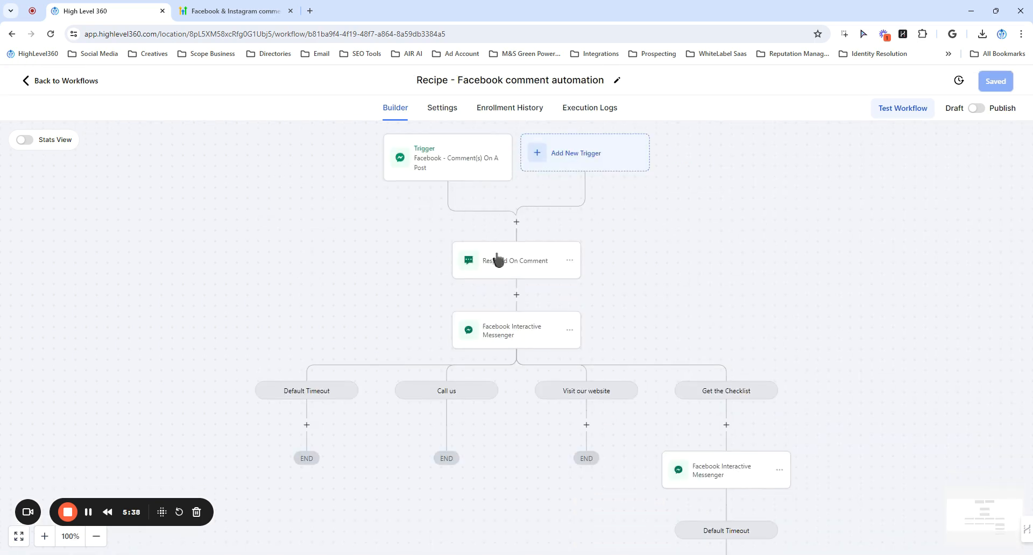
scroll(503, 218, down, 1)
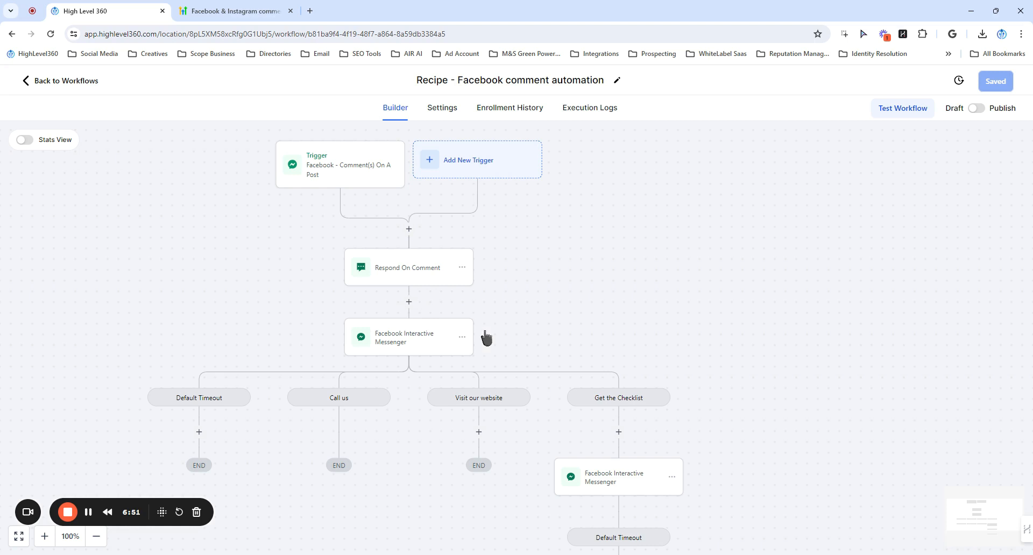
drag(641, 357, 542, 250)
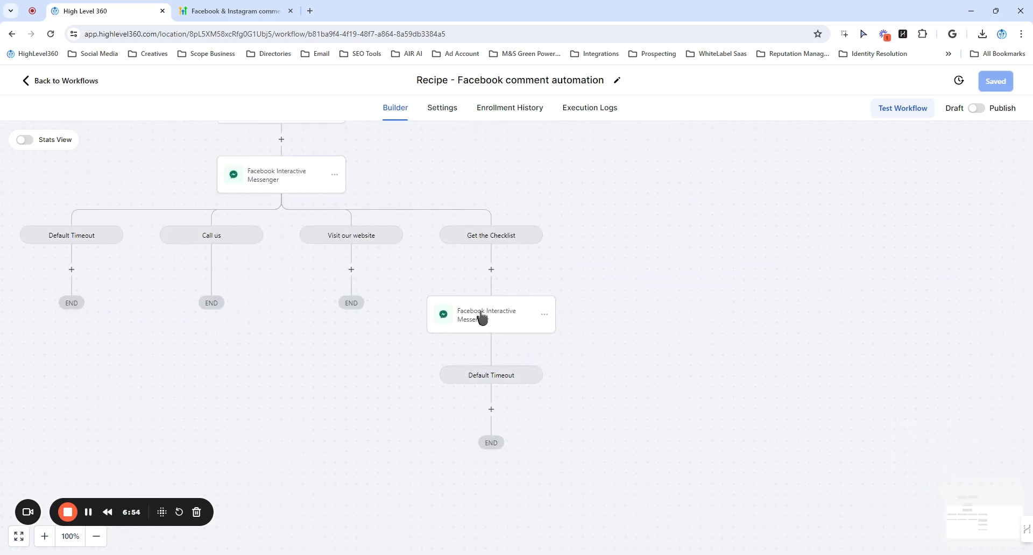
click(487, 328)
scroll(780, 405, down, 2)
drag(791, 311, 697, 307)
click(787, 308)
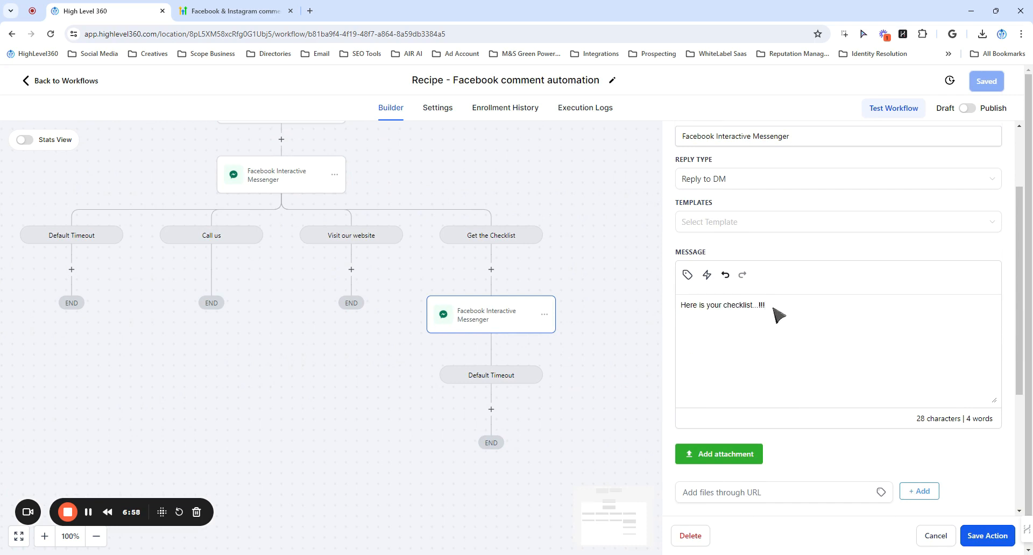
drag(780, 307, 683, 320)
click(714, 333)
scroll(786, 309, up, 2)
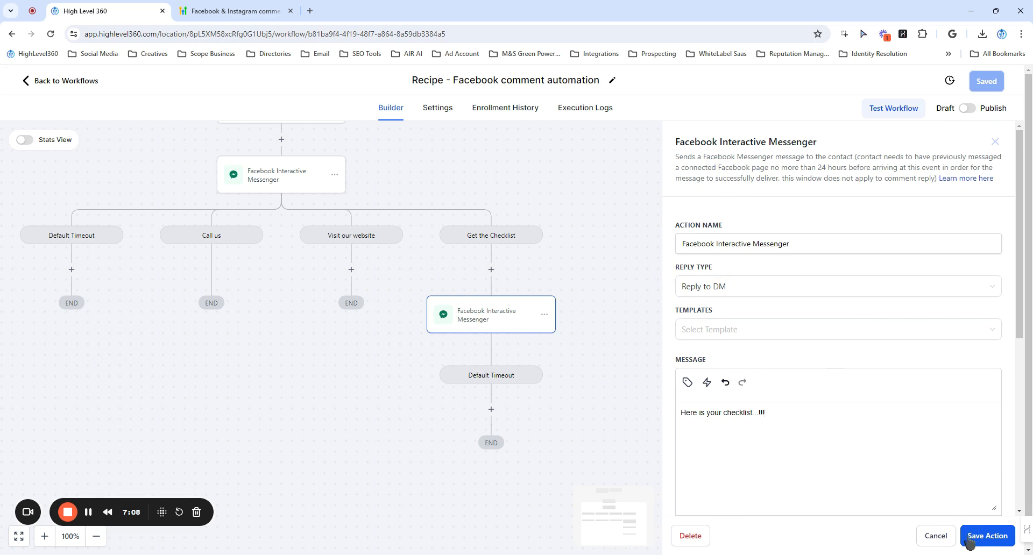
click(936, 536)
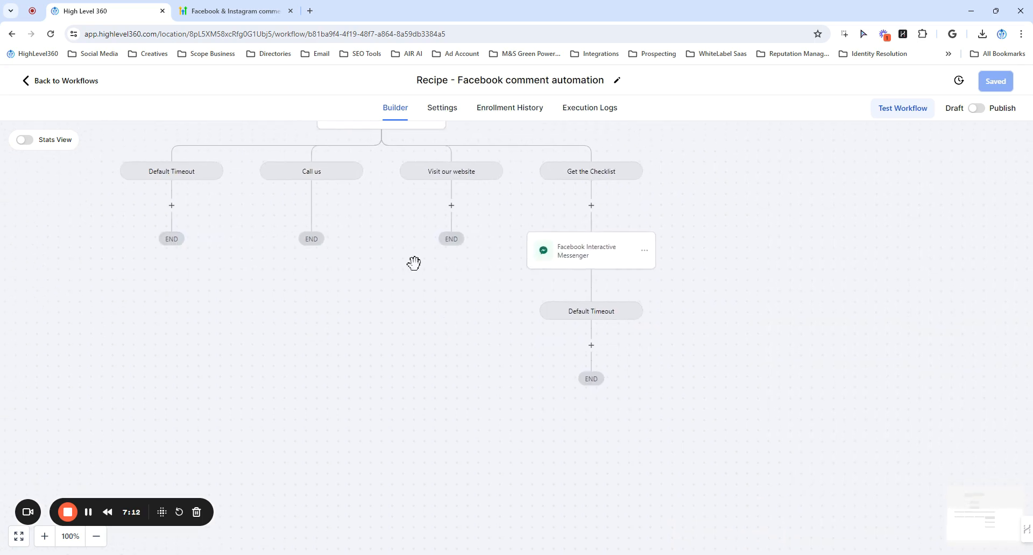
Add an Instagram - Comment(s) on a Post trigger to the workflow with its Page Is filter set to Go High Level 360.
drag(414, 263, 379, 374)
scroll(724, 386, down, 2)
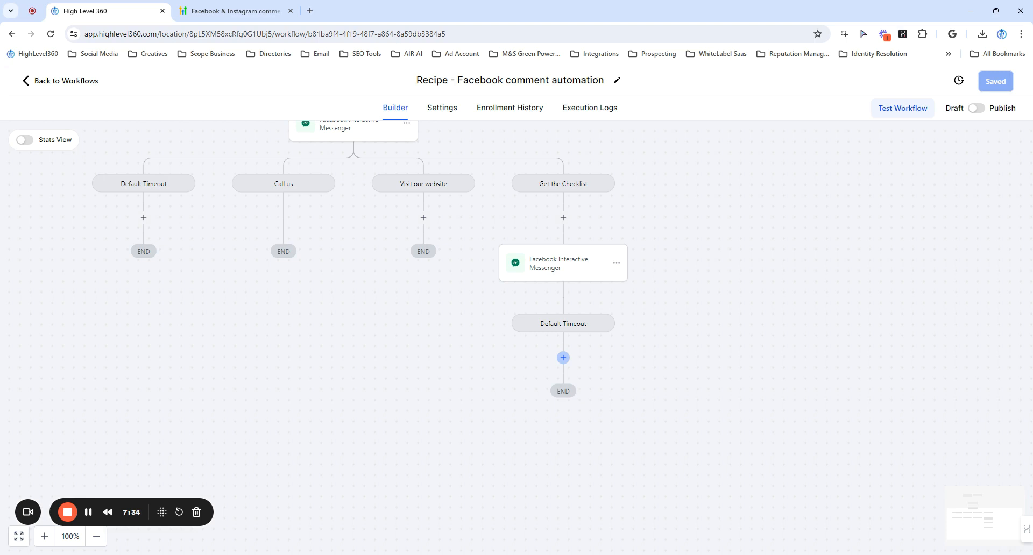
scroll(559, 357, up, 5)
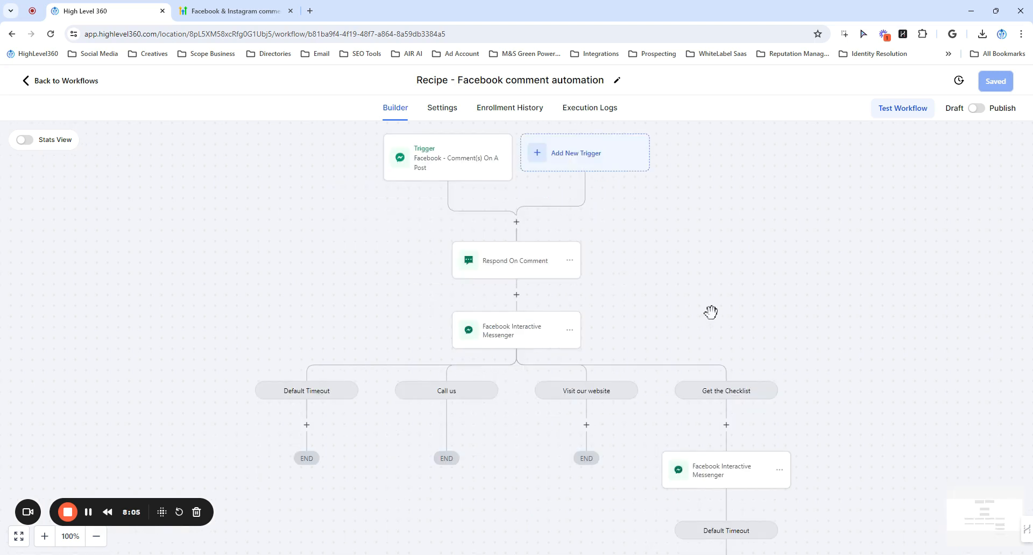
click(594, 154)
text(insta)
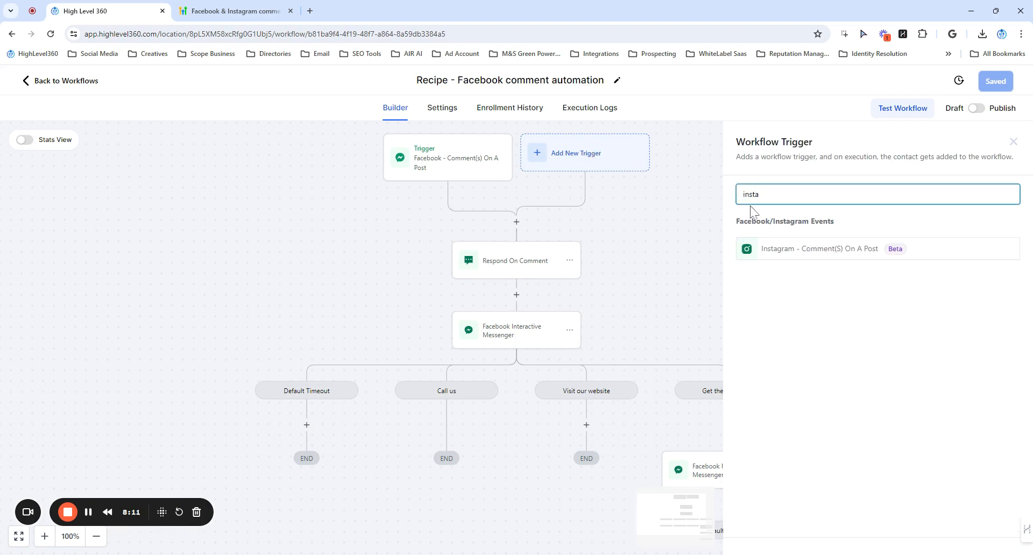
click(773, 296)
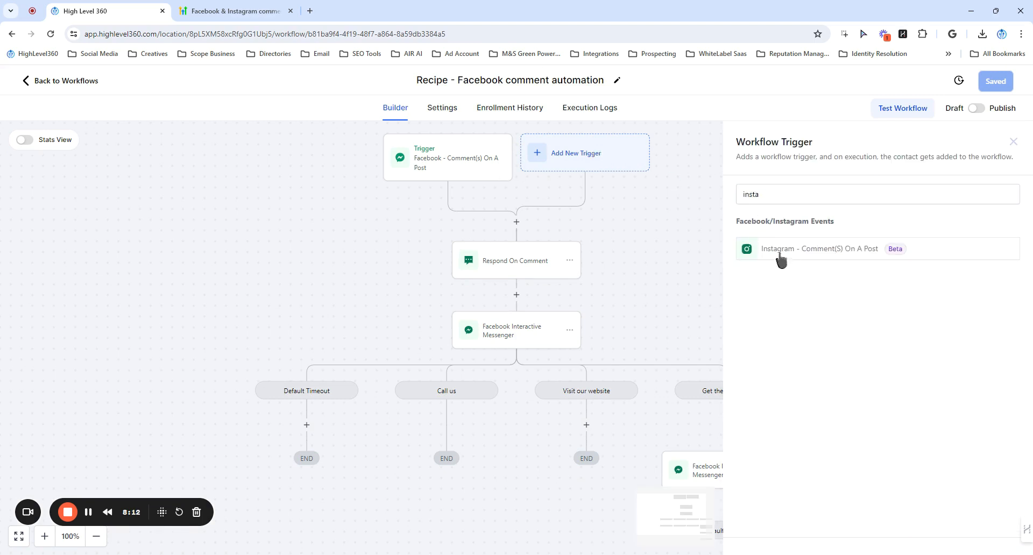
click(808, 259)
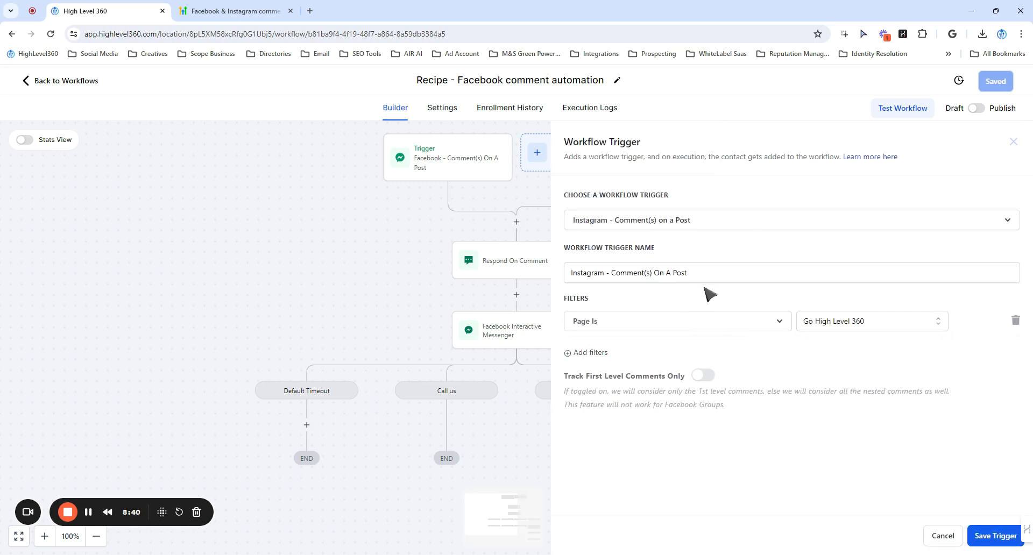
click(641, 327)
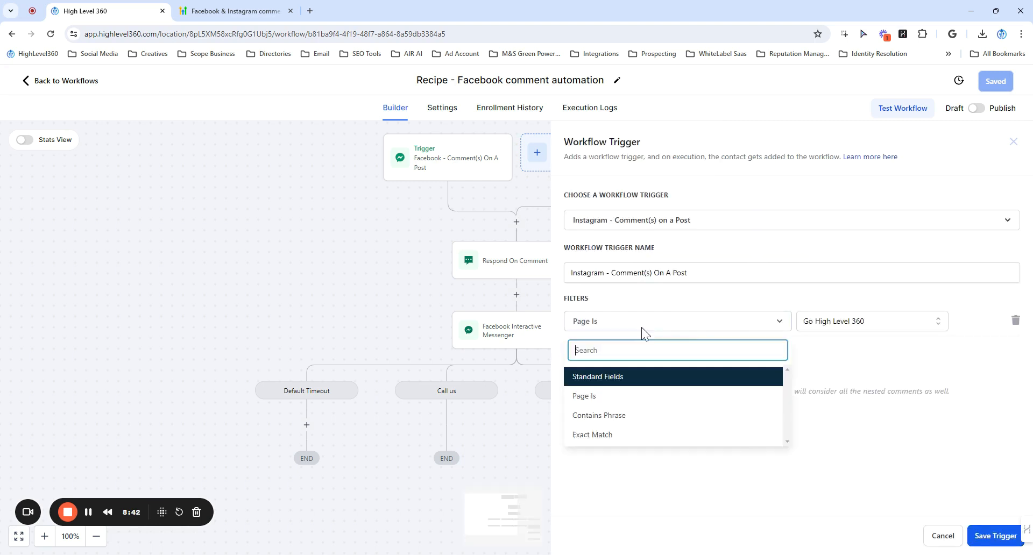
click(737, 325)
click(856, 321)
click(855, 321)
Add a Contains Phrase filter with the value Checklist to the Instagram comment trigger.
click(589, 353)
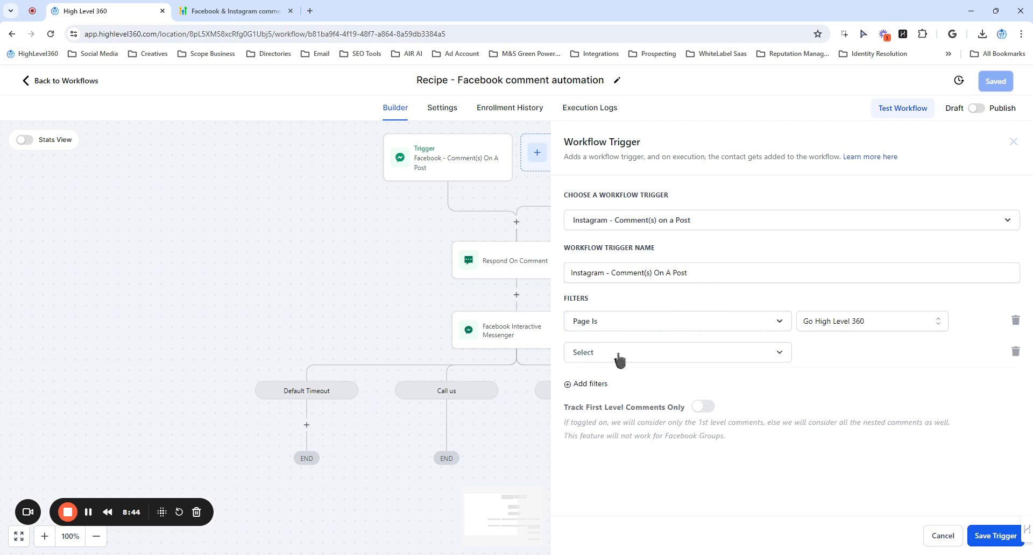
click(603, 354)
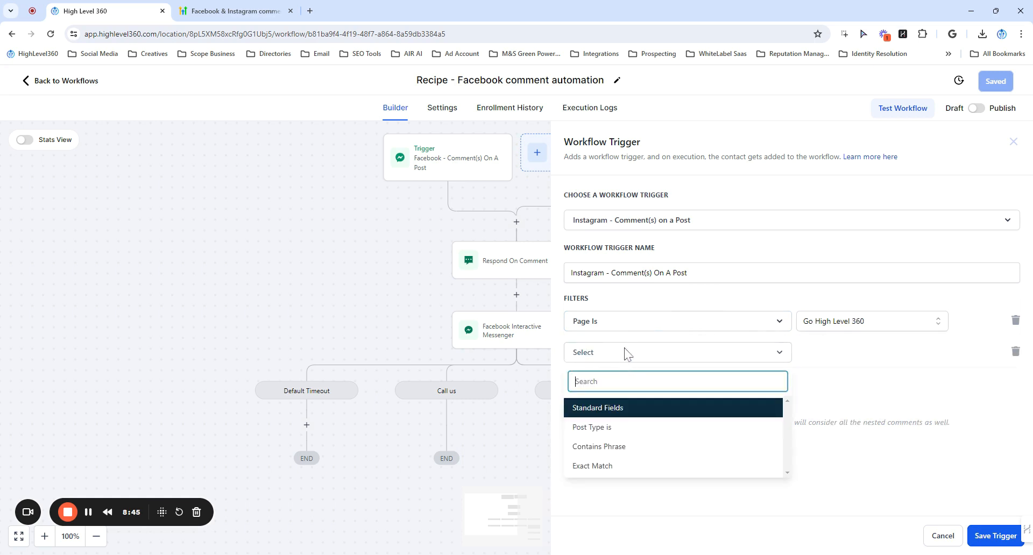
click(598, 447)
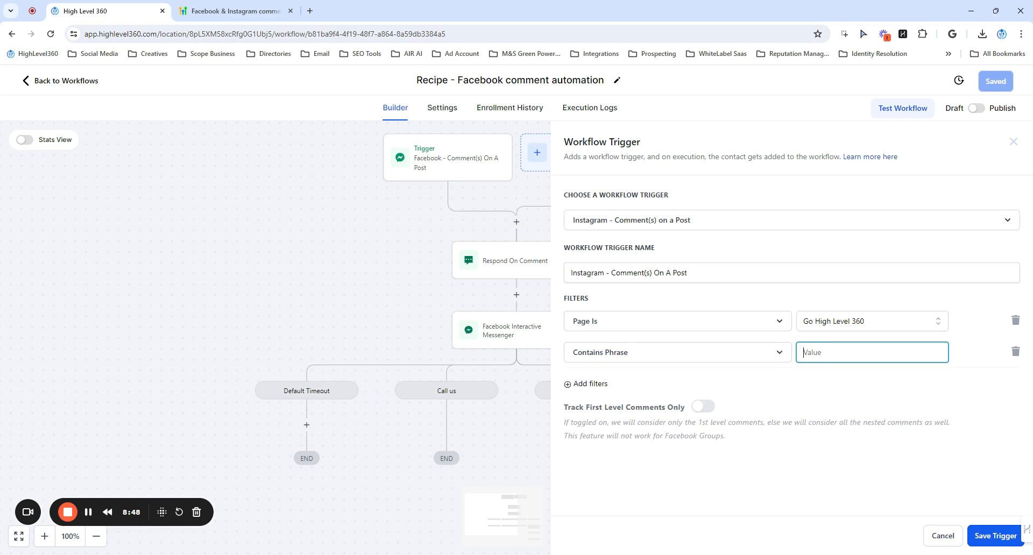
text(Checklist)
Filter the Instagram trigger to post type Published Post and pick the Google business blog post dated 25-Apr-2024.
click(590, 384)
click(603, 384)
click(595, 460)
click(910, 385)
click(827, 452)
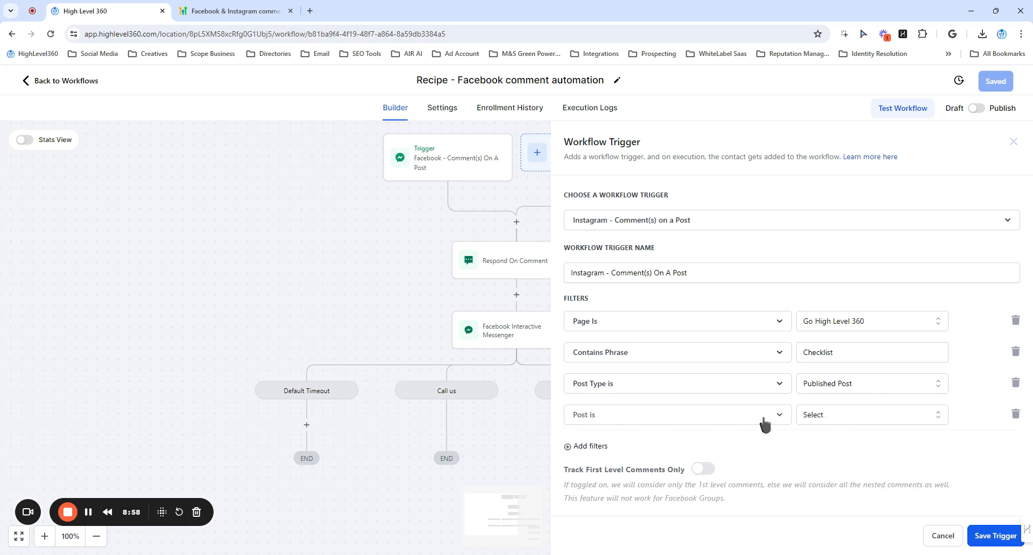
click(822, 419)
click(818, 470)
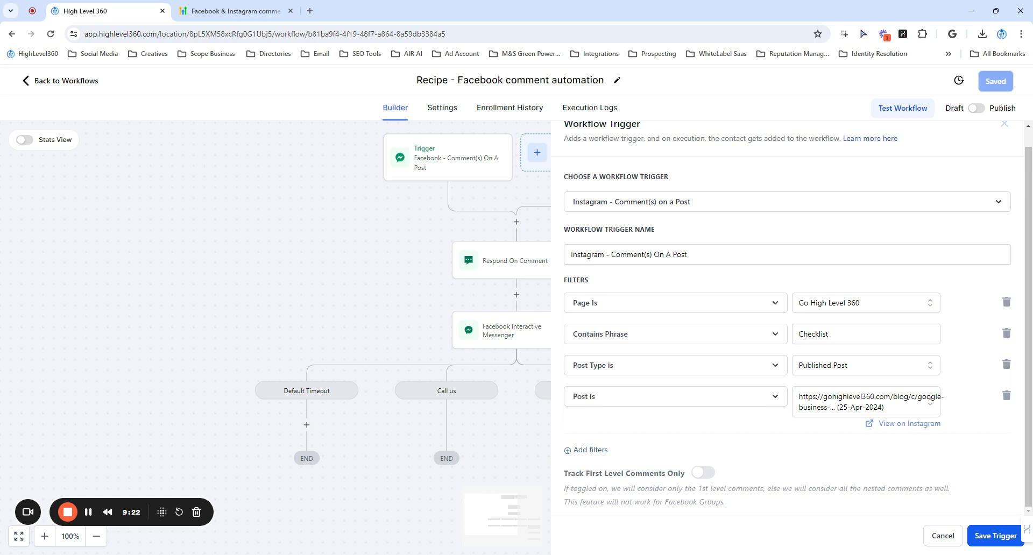
Leave Track First Level Comments Only switched off, then save the Instagram trigger and the workflow.
click(703, 473)
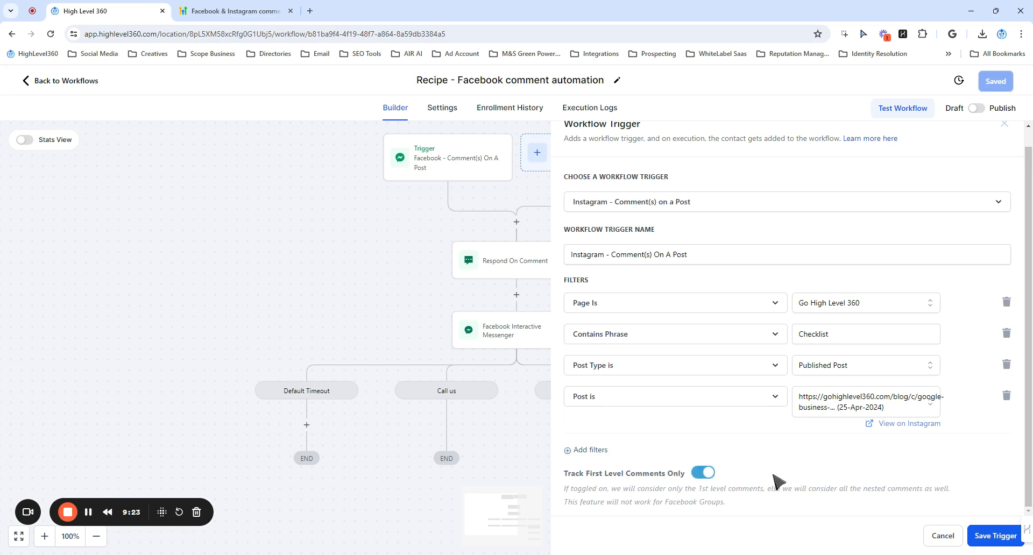
click(705, 474)
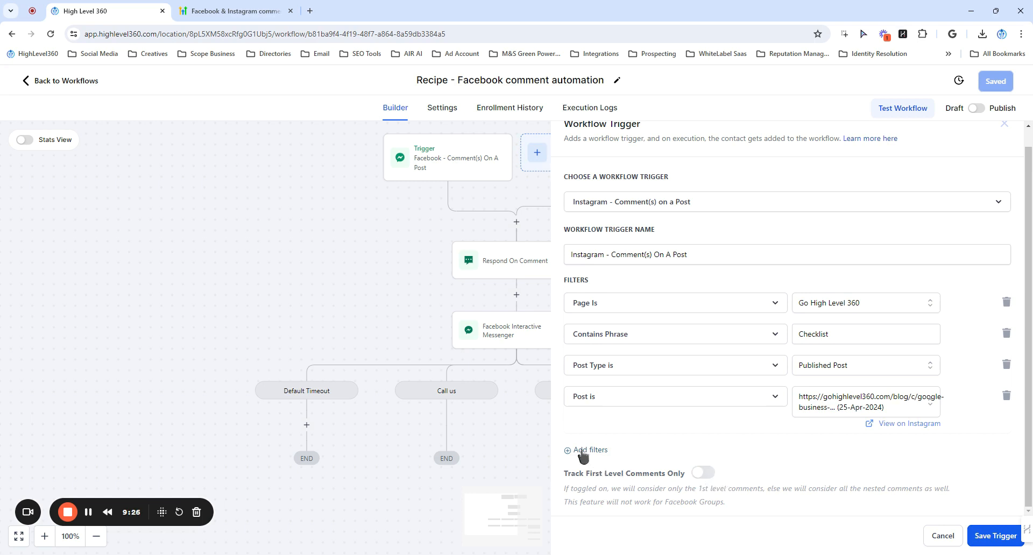
click(995, 536)
click(994, 80)
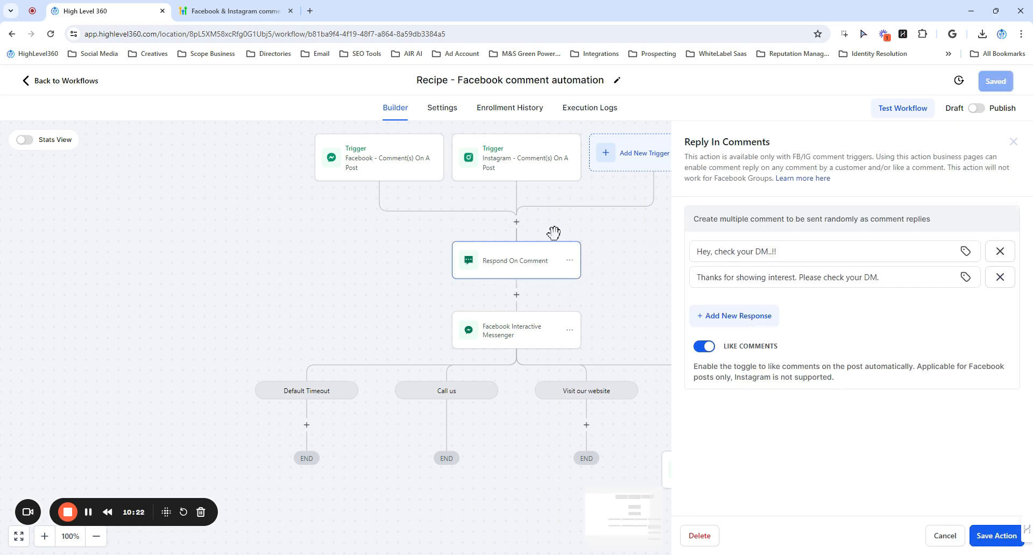
Check the Respond On Comment action and the first Facebook Interactive Messenger action, closing both without changes.
click(1014, 141)
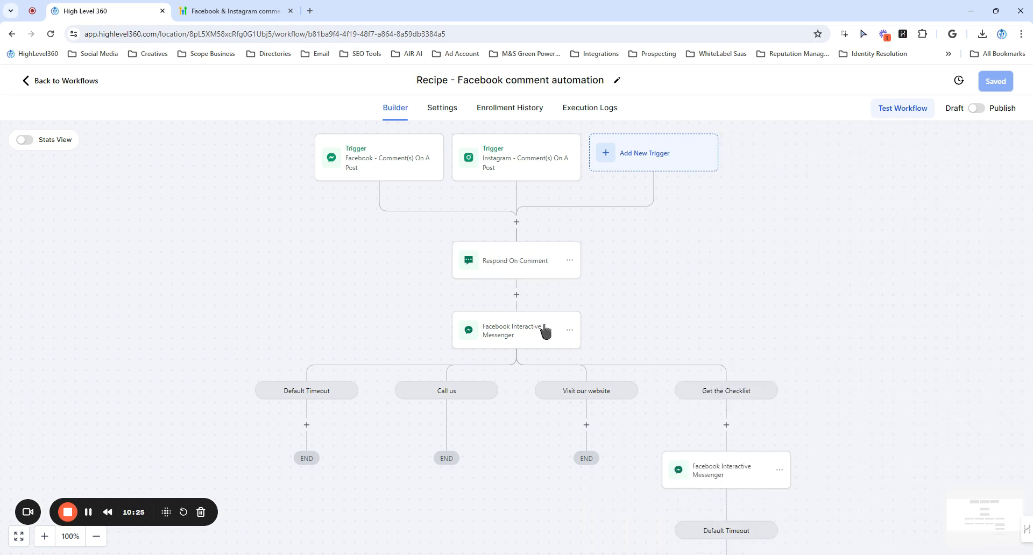
click(495, 338)
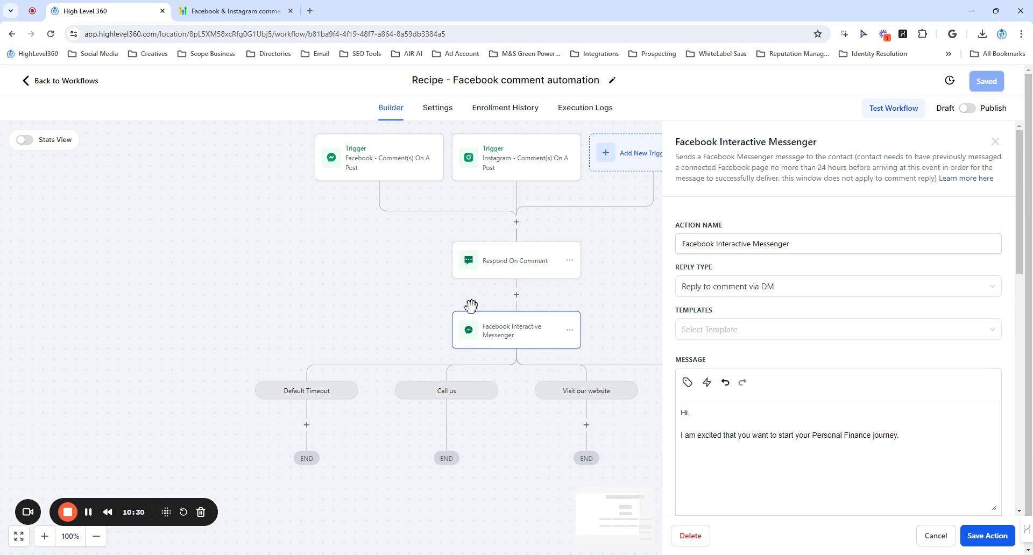
click(995, 142)
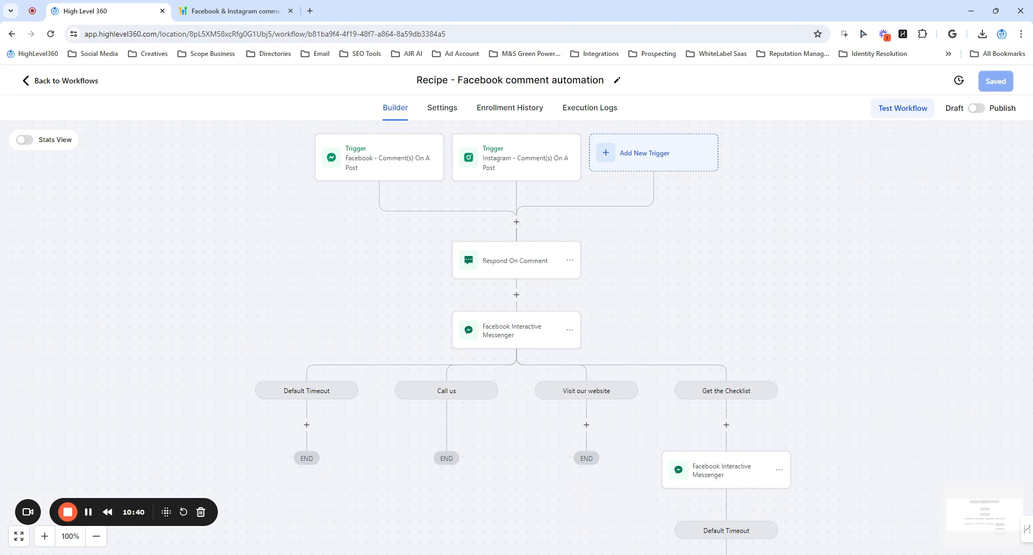
Insert an If/Else condition between the Respond On Comment and Facebook Interactive Messenger actions.
click(517, 295)
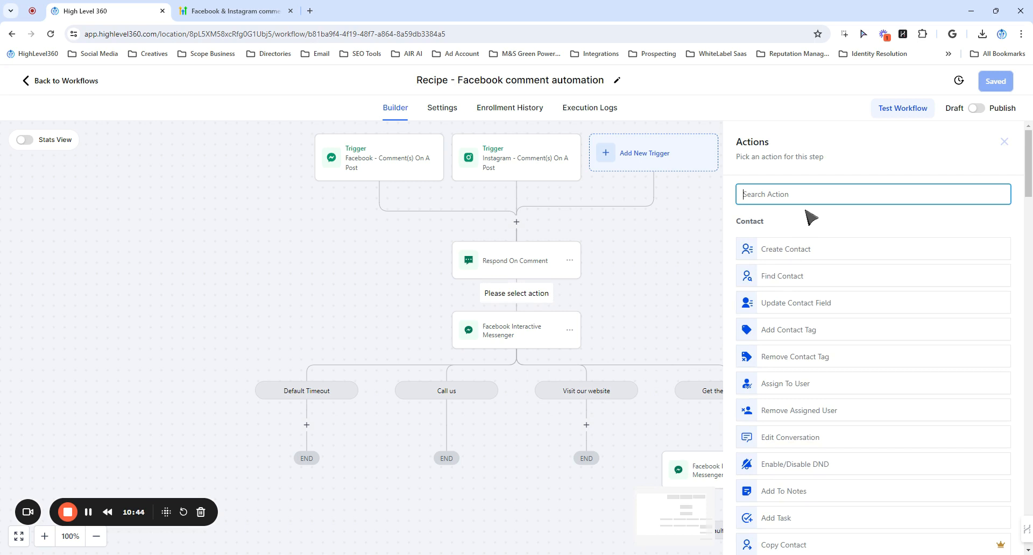
text(if)
click(770, 291)
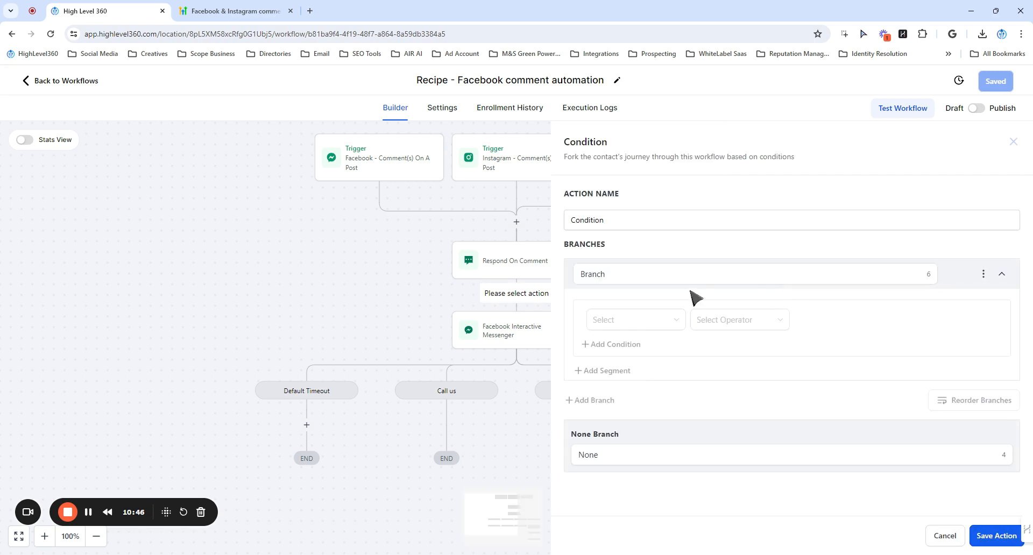
Set the first branch's condition to Workflow Trigger Is Facebook - Comment(s) On A Post.
click(625, 318)
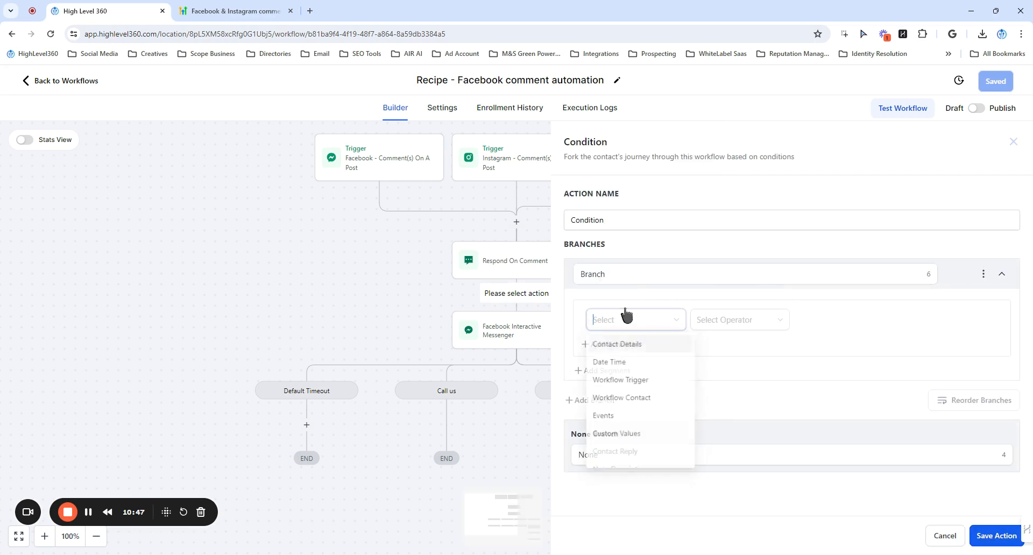
click(638, 381)
click(716, 323)
click(726, 345)
click(859, 323)
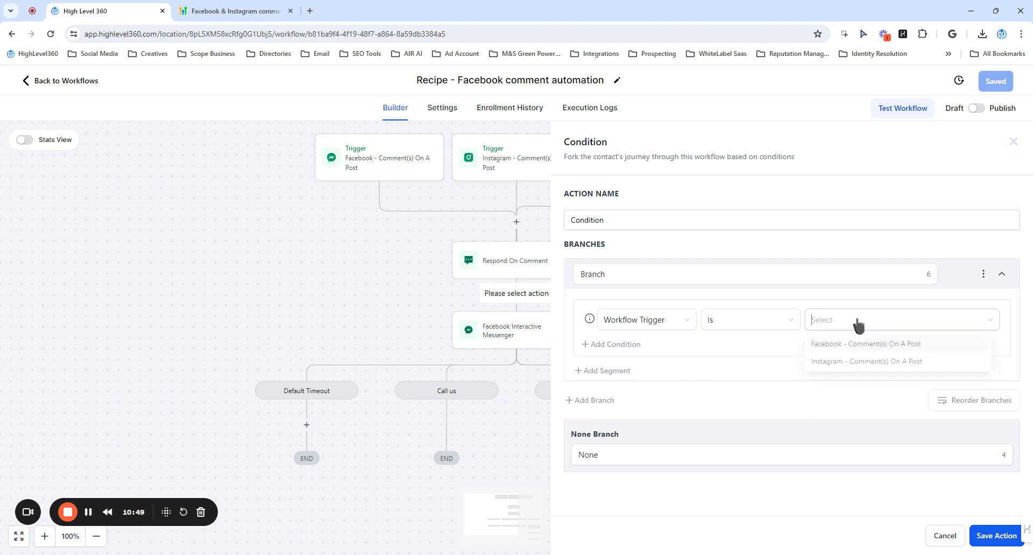
click(850, 344)
Name the first branch Facebook and add a second branch to the condition.
double_click(593, 274)
text(Facebook)
click(592, 402)
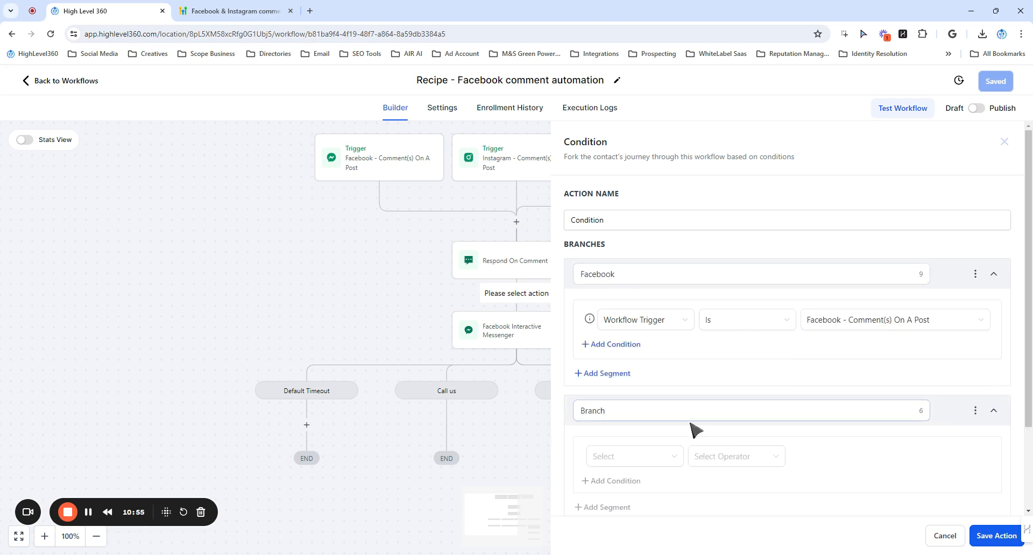
Name the second branch Instagram, set its condition on the workflow trigger, and save the If/Else action.
drag(609, 412, 524, 402)
text(Instagram)
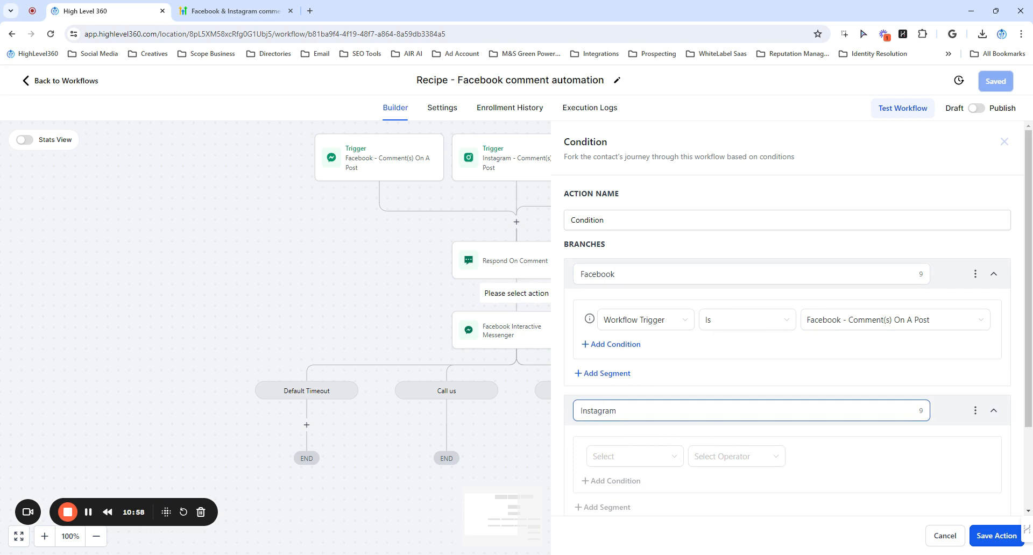
click(654, 463)
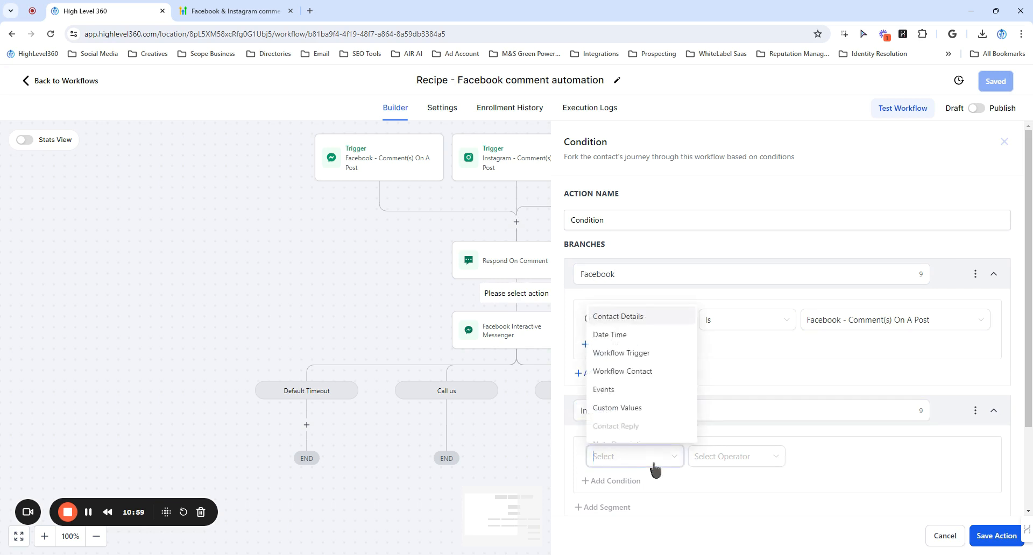
click(532, 345)
Add an Instagram Interactive Messenger action under the Instagram branch, replying to the comment via DM with "Hi! Here is your Checklist....!".
scroll(535, 334, down, 3)
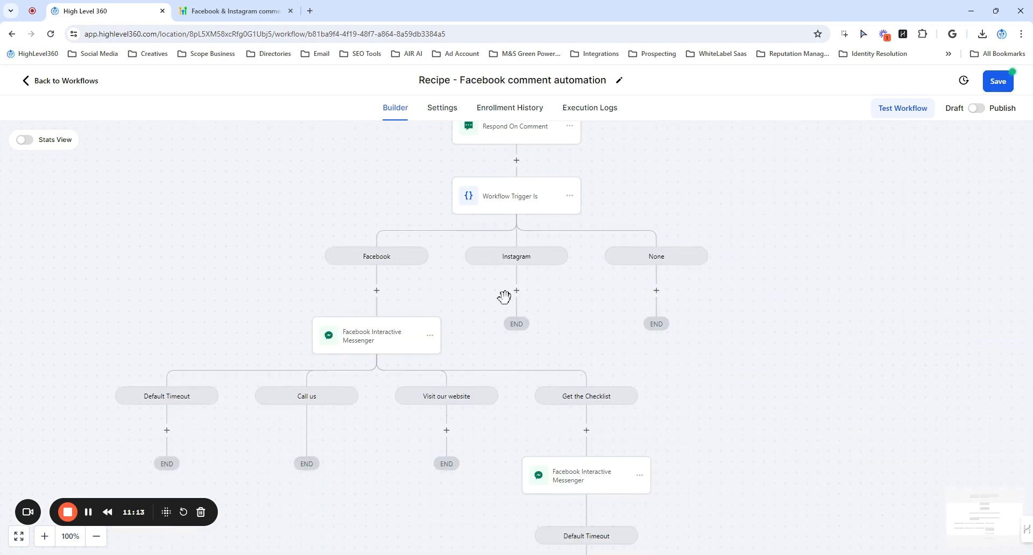
scroll(467, 263, up, 3)
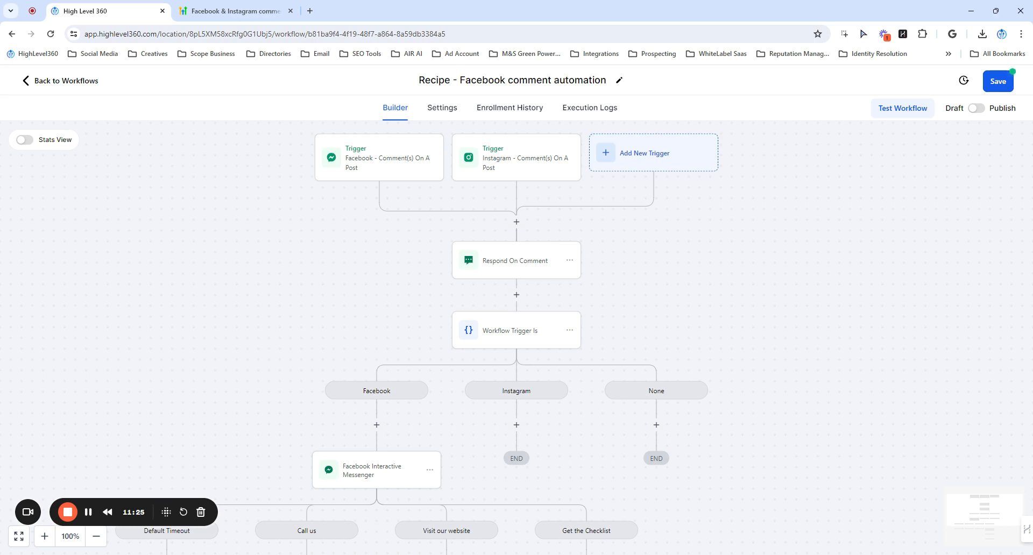
scroll(674, 242, down, 3)
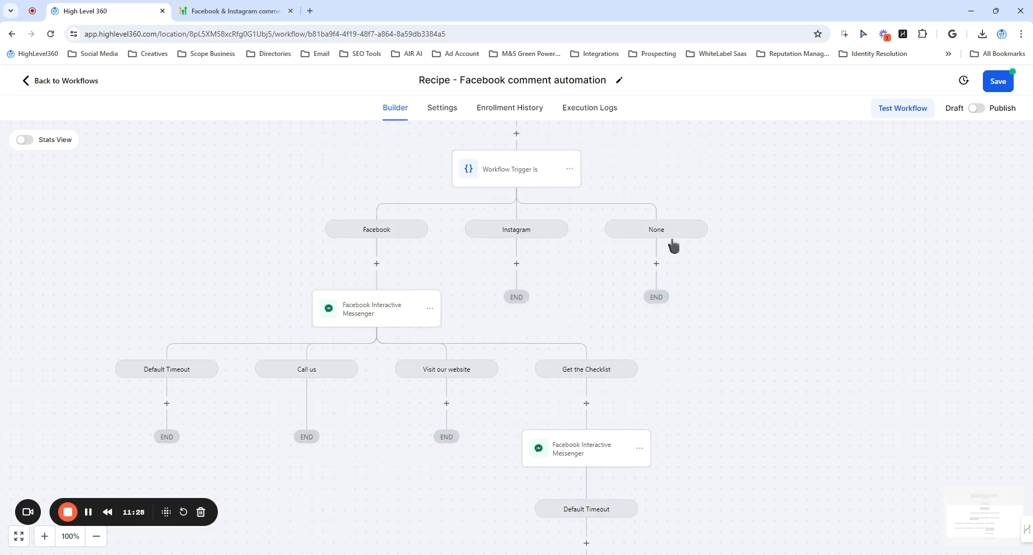
scroll(508, 151, up, 2)
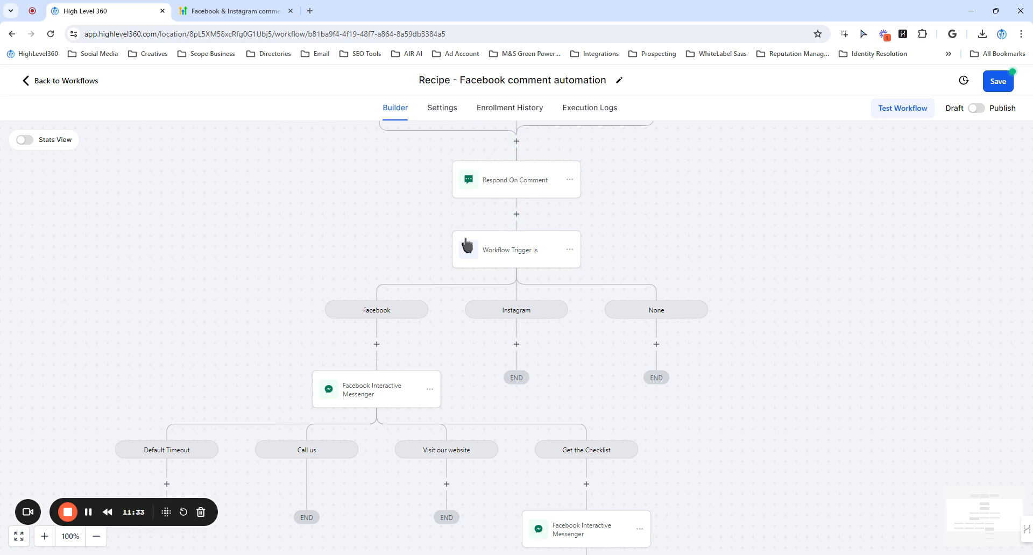
scroll(364, 356, down, 1)
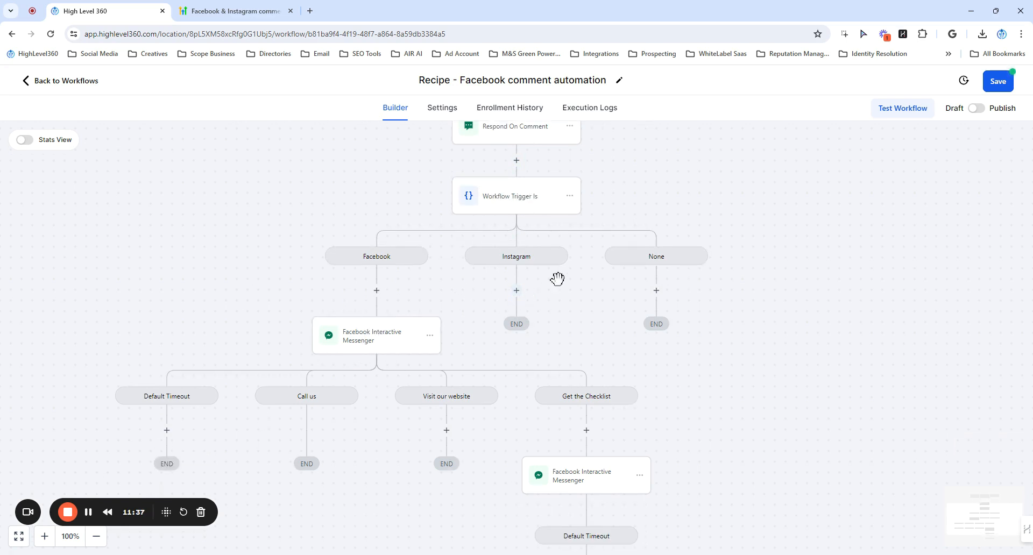
click(517, 291)
text(interac)
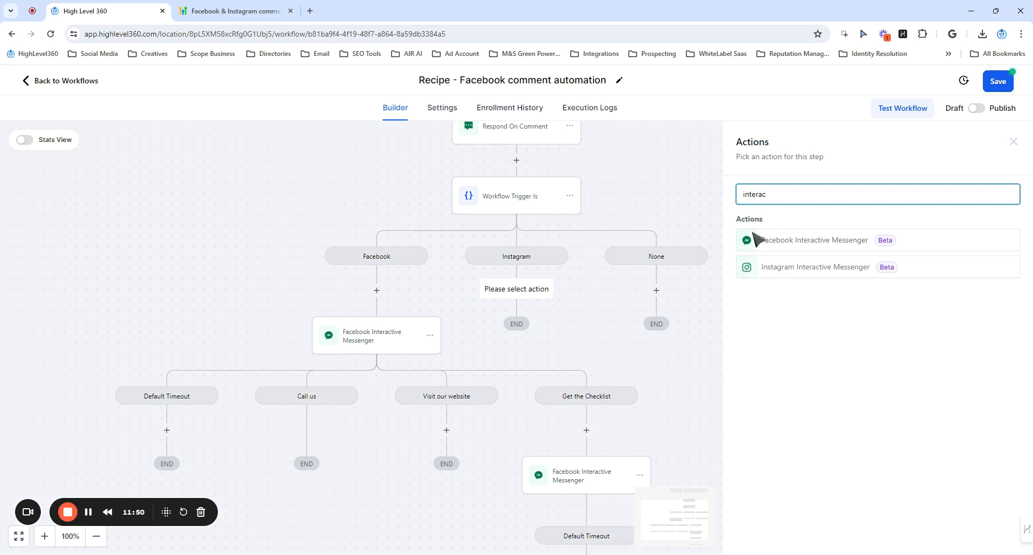
click(826, 273)
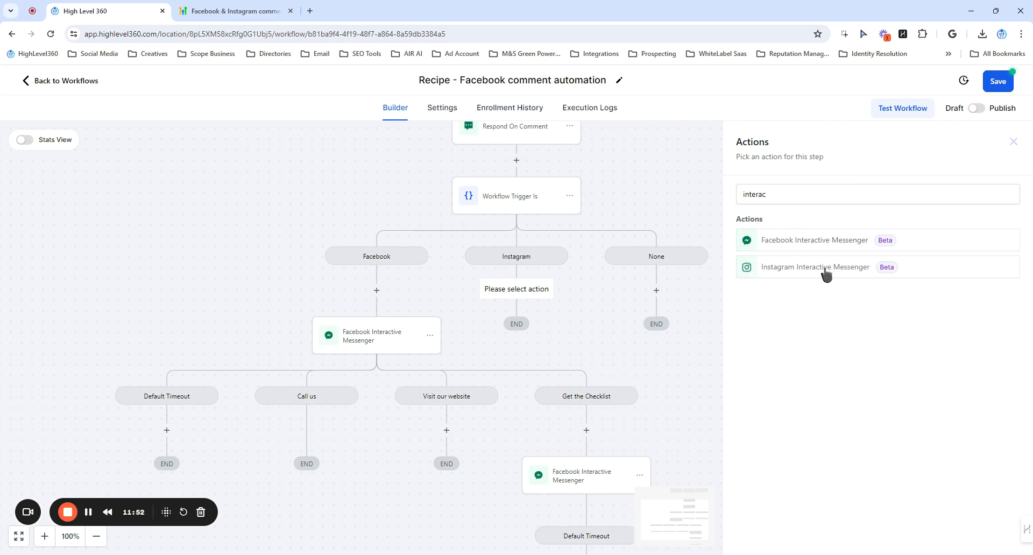
scroll(830, 286, down, 3)
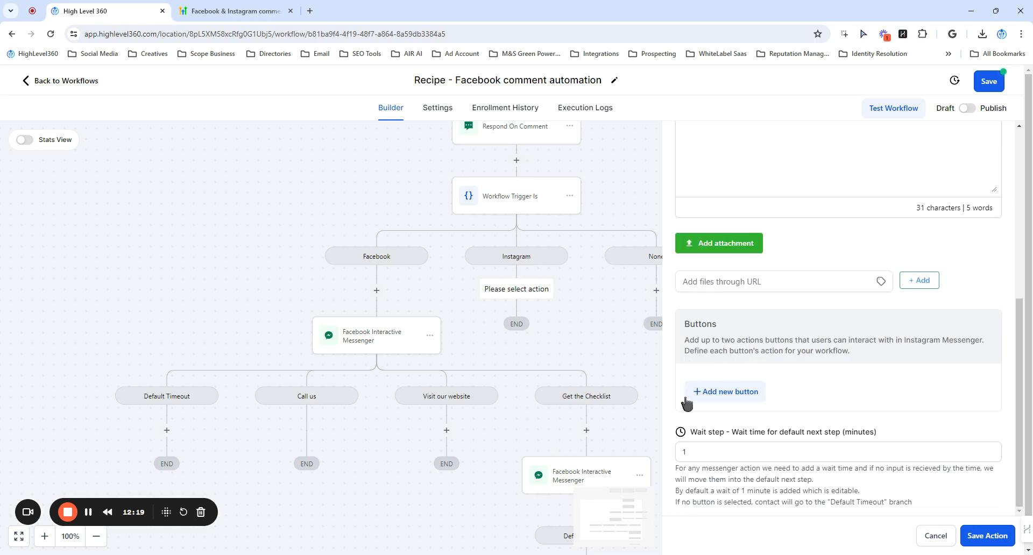
click(722, 394)
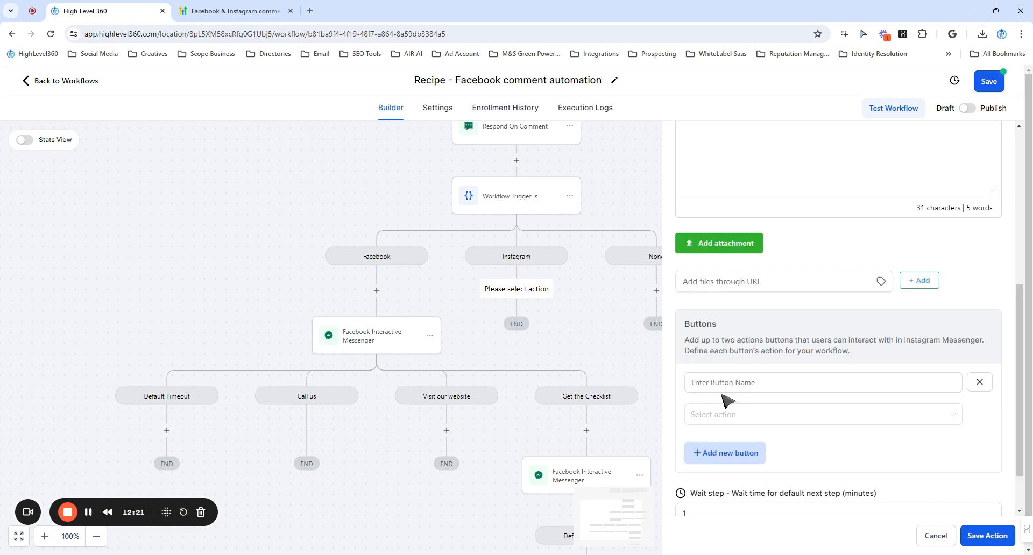
click(727, 384)
scroll(727, 384, down, 1)
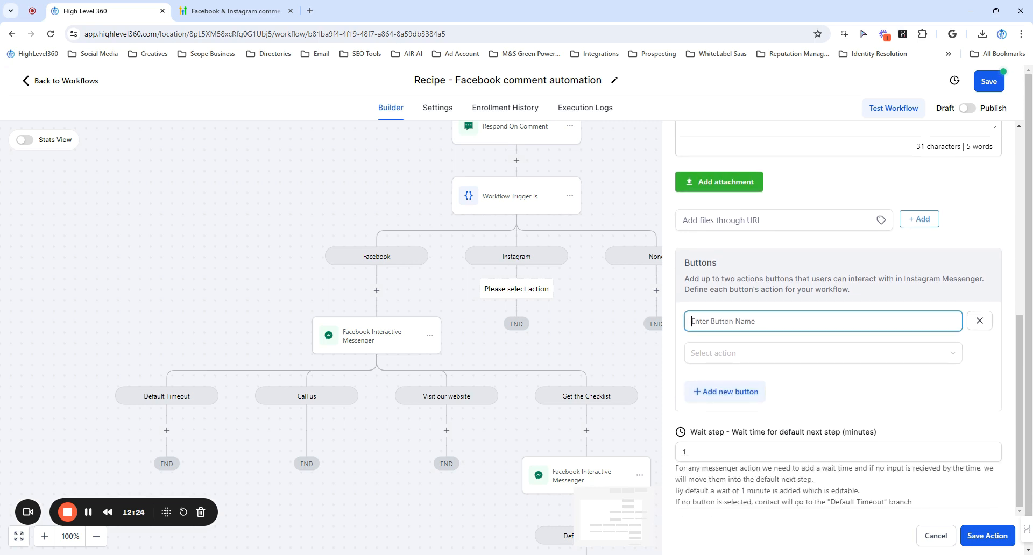
click(733, 355)
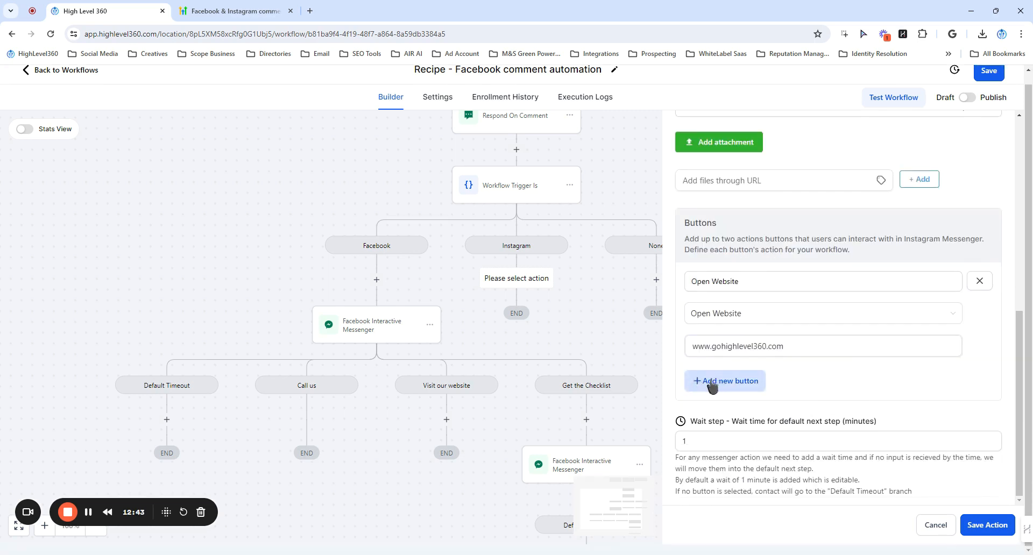
Add a second message button named Checklist with the Perform Actions action.
click(710, 386)
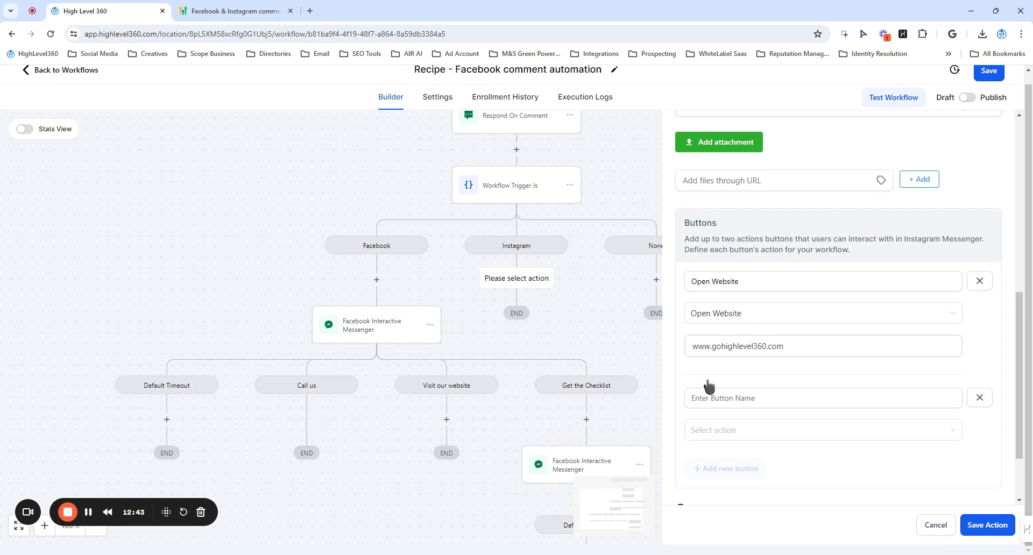
click(738, 405)
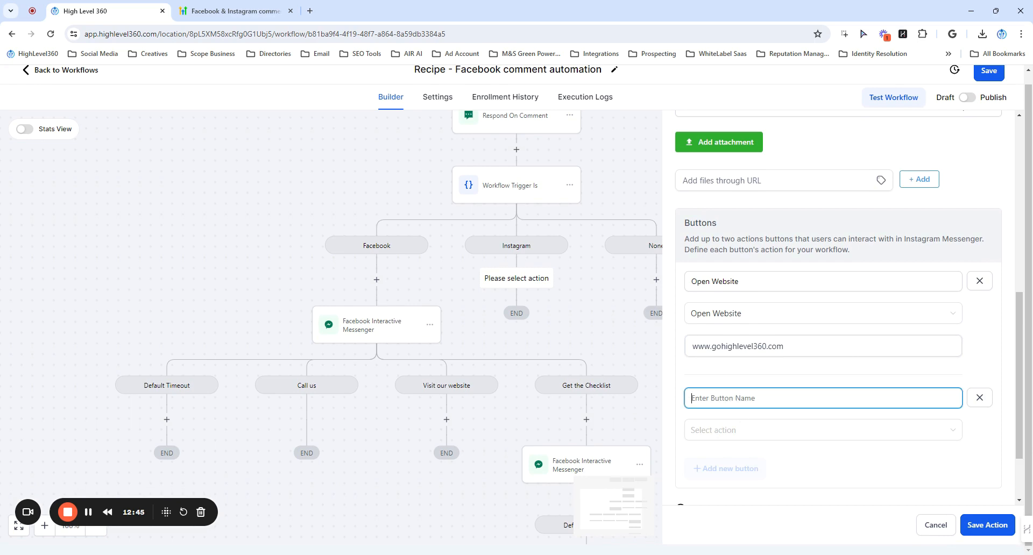
text(Checklist)
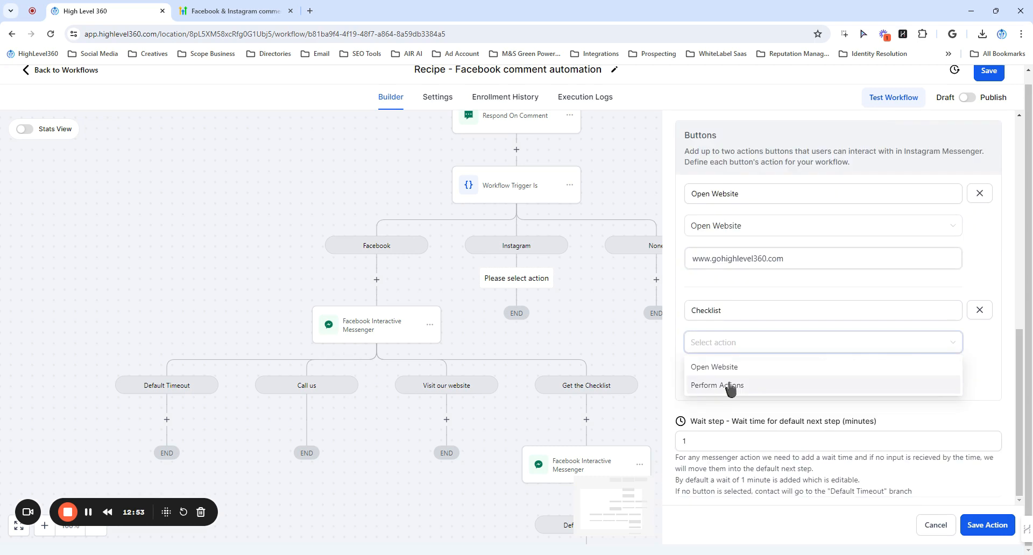
click(730, 386)
Check the Instagram Interactive Messenger settings, and save the action and the workflow.
scroll(716, 355, up, 3)
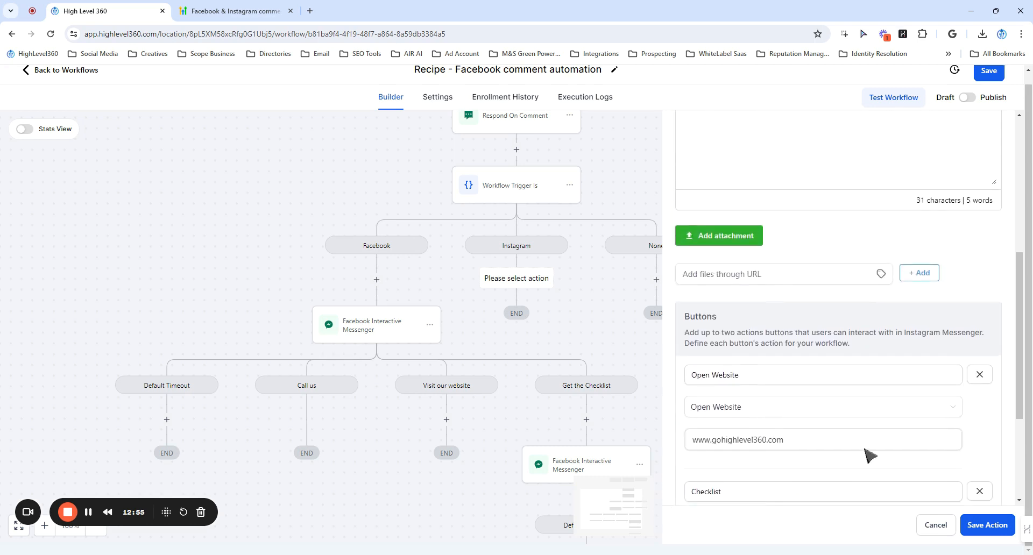
scroll(858, 427, up, 5)
scroll(851, 377, down, 10)
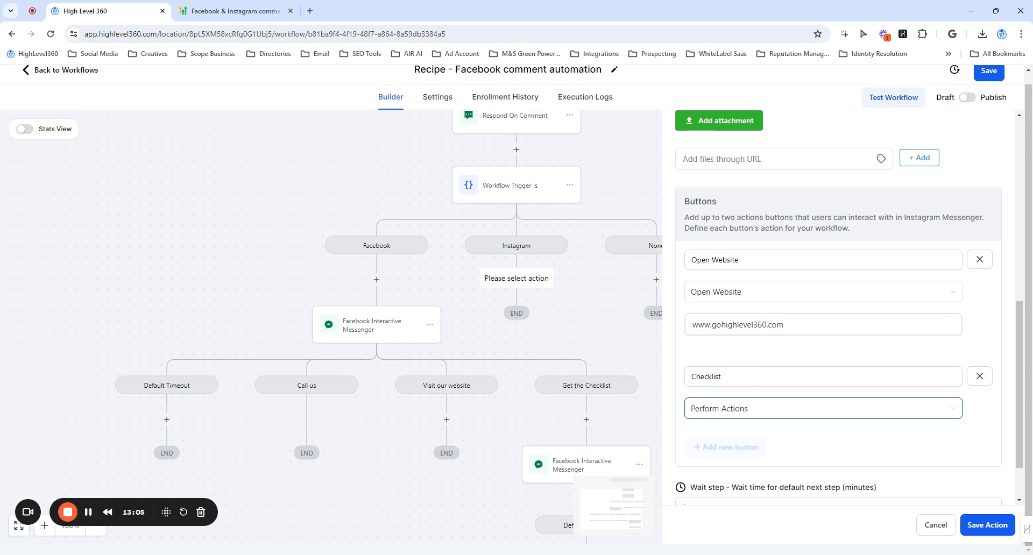
click(976, 525)
click(995, 81)
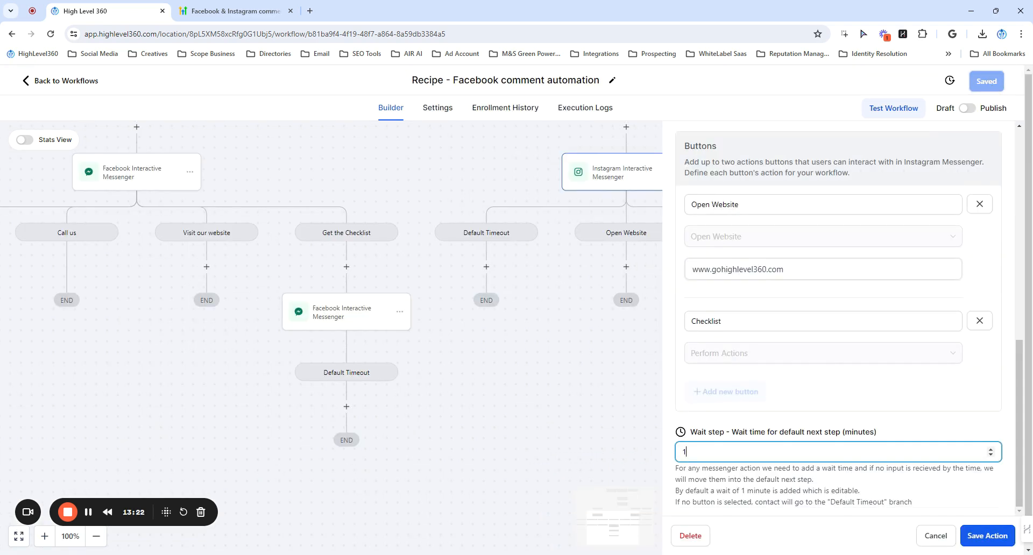
Change the default next step wait time of the Instagram branch's first messenger action and save the action.
key(ctrl+a)
scroll(775, 425, up, 10)
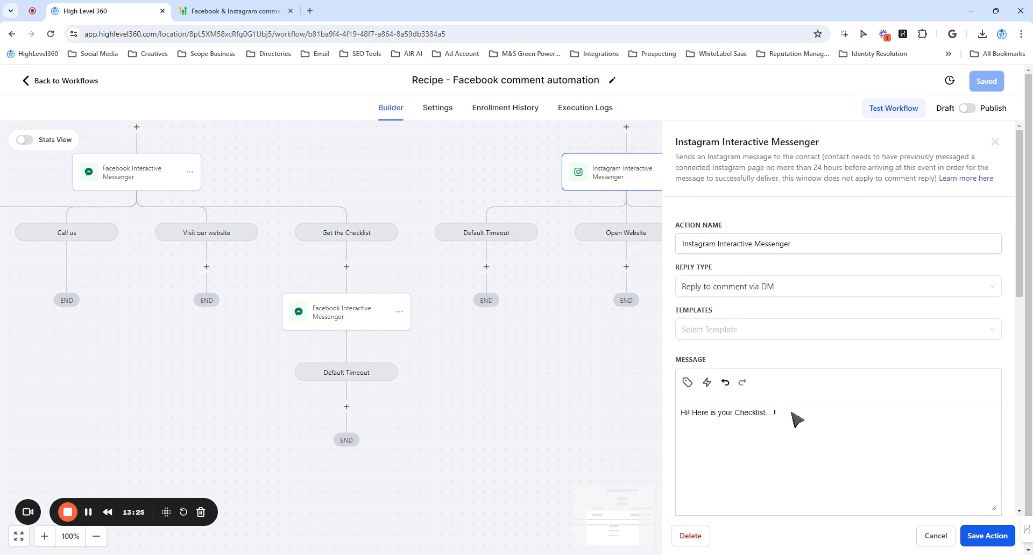
scroll(793, 420, down, 10)
key(ctrl+a)
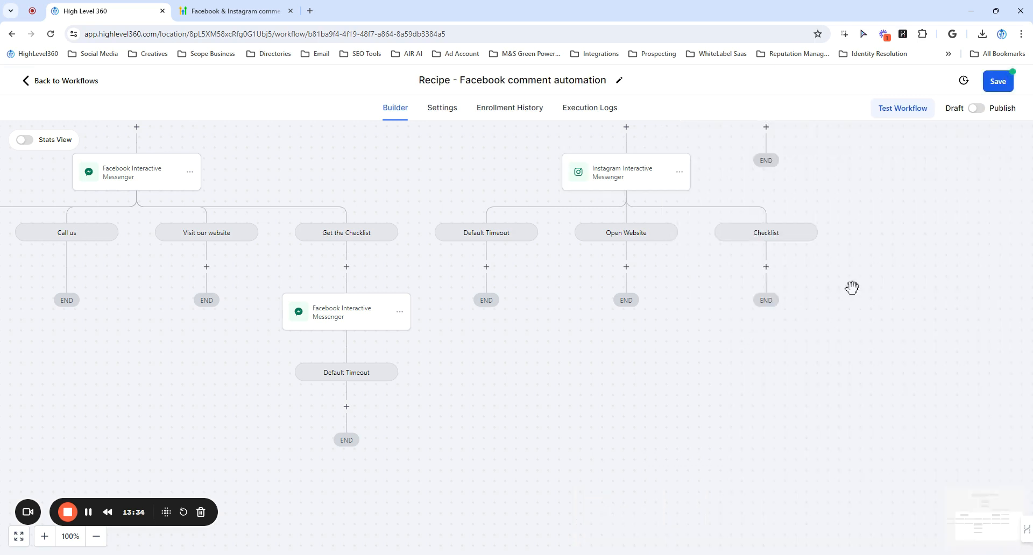
Add an Instagram Interactive Messenger action under the Checklist branch with the message "Here is your checklist...!!!".
drag(850, 288, 551, 288)
click(518, 279)
text(instag)
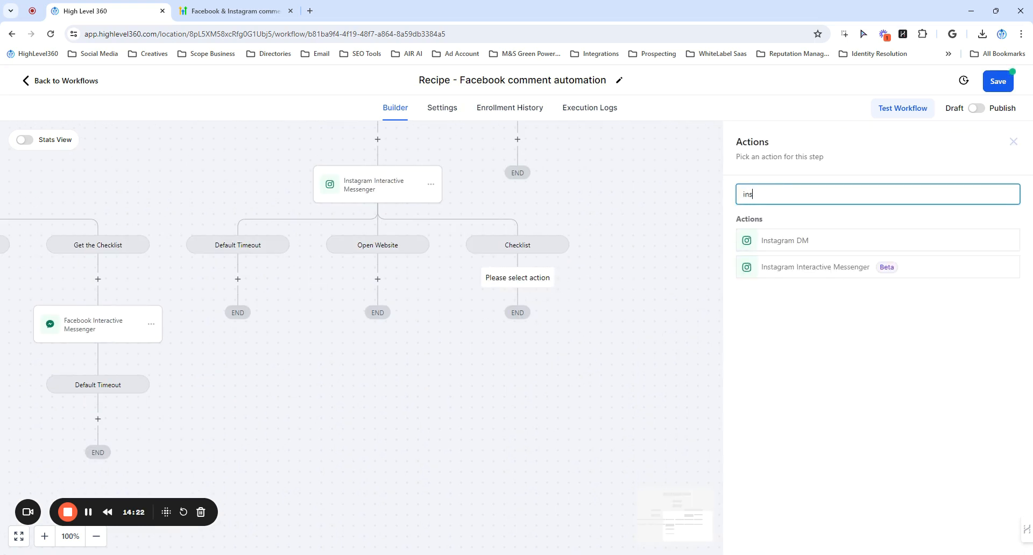
click(772, 267)
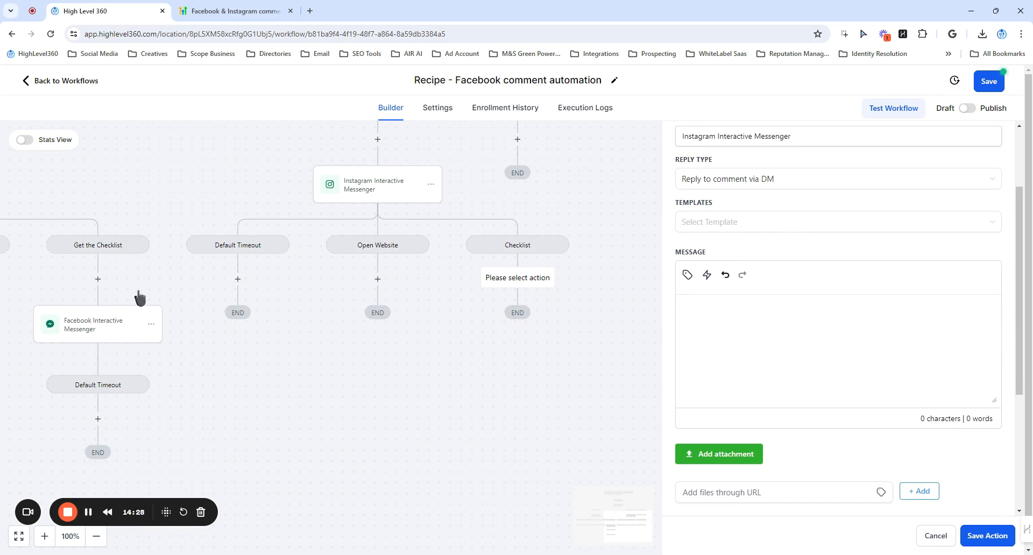
scroll(887, 371, up, 1)
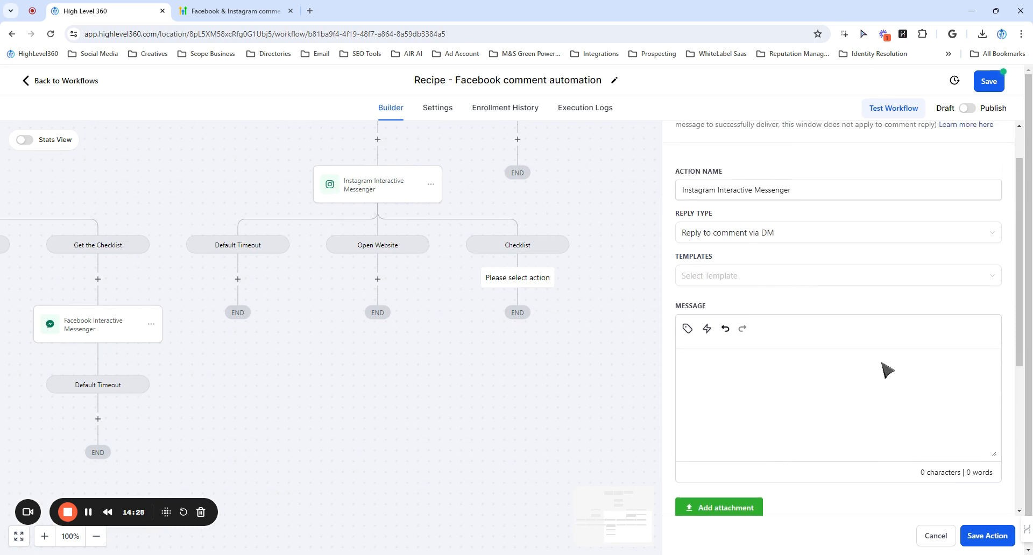
click(681, 360)
key(ctrl+v)
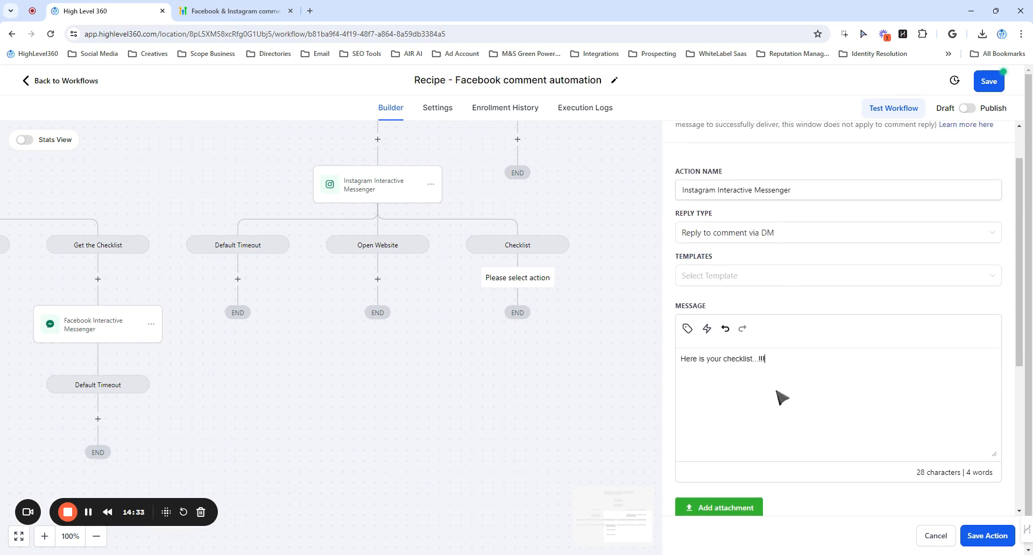
Set the checklist message's default next step wait time to 5 minutes, and save the action and the workflow.
scroll(775, 394, down, 6)
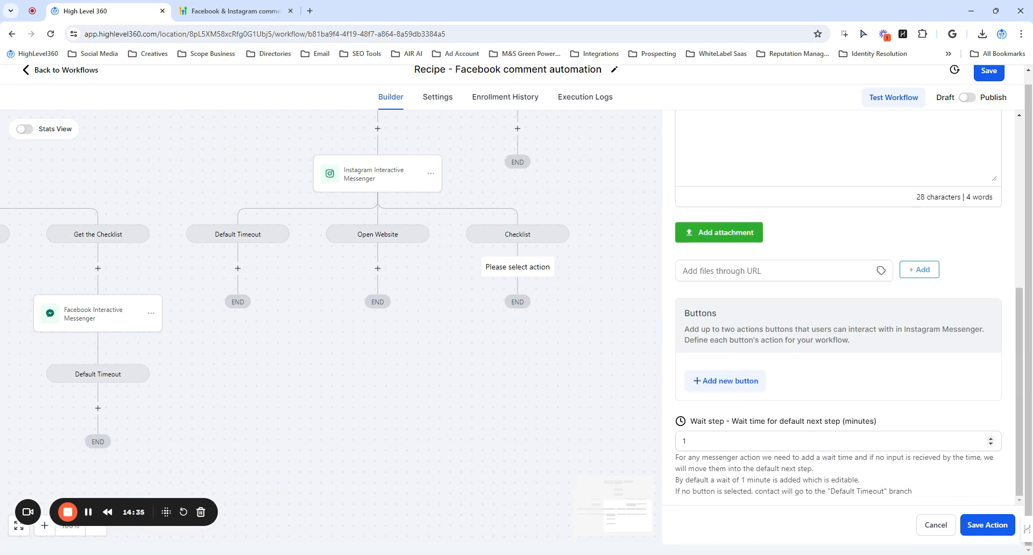
double_click(685, 452)
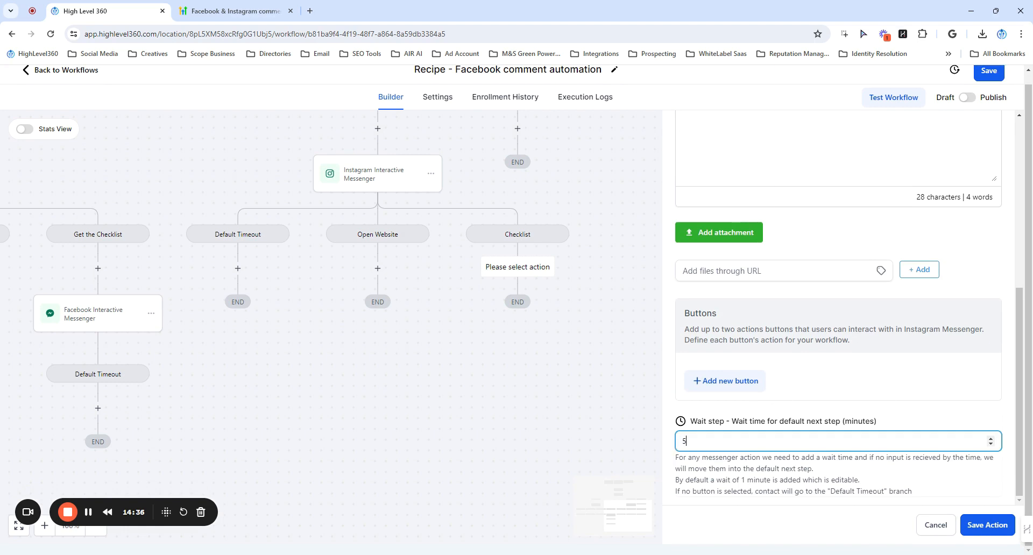
click(975, 524)
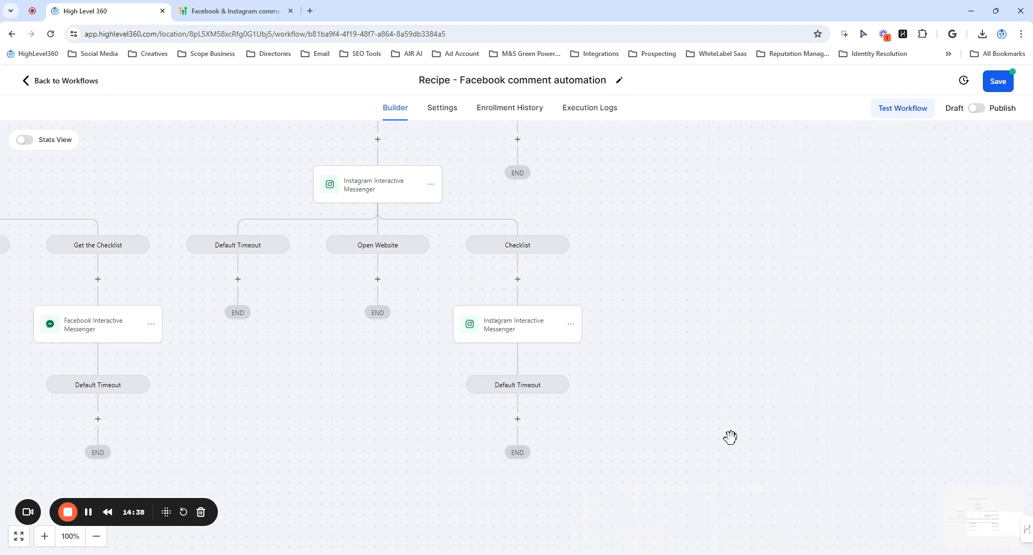
drag(852, 335, 855, 341)
drag(637, 153, 669, 366)
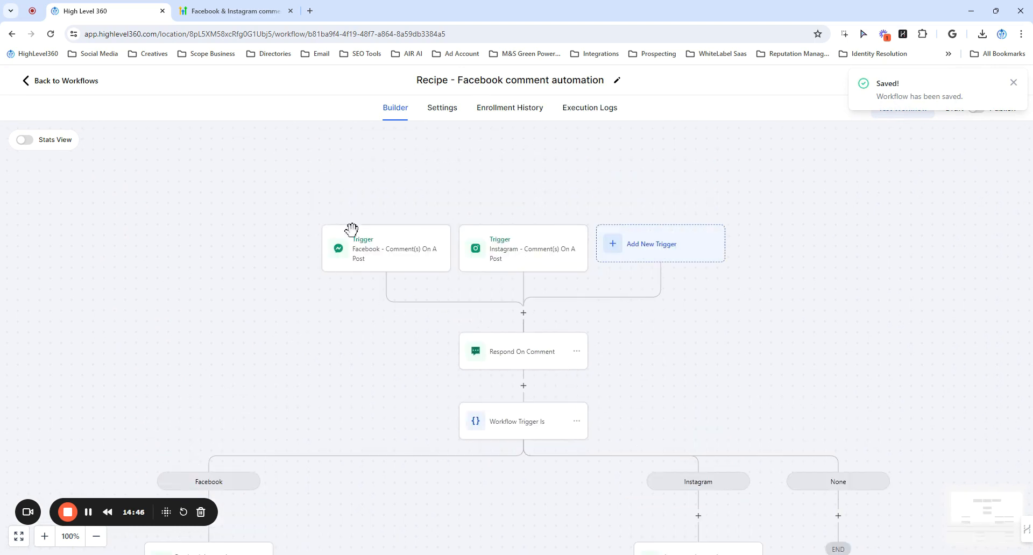
Review the comment replies in the Respond On Comment action and the Facebook and Instagram branches below the condition.
drag(727, 418, 663, 263)
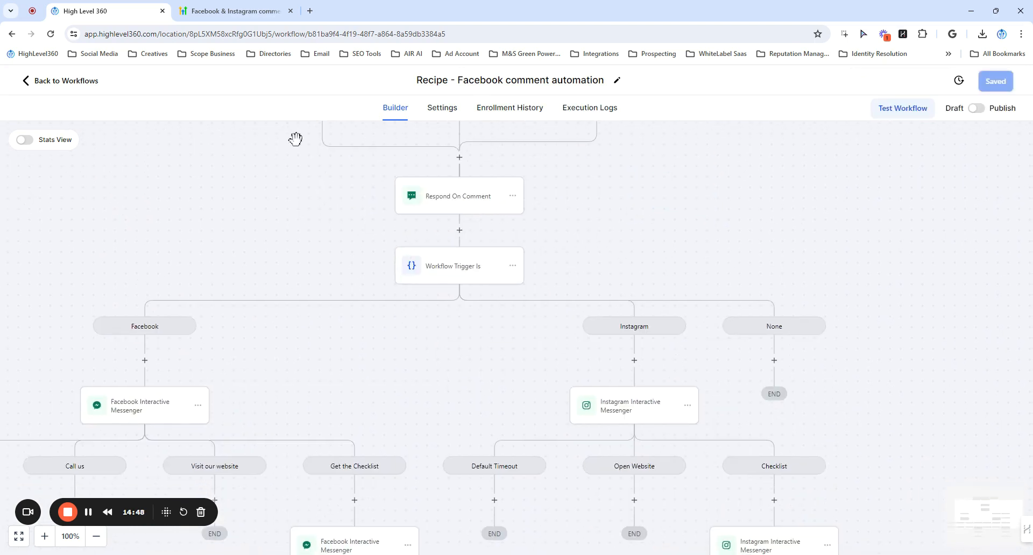
click(457, 199)
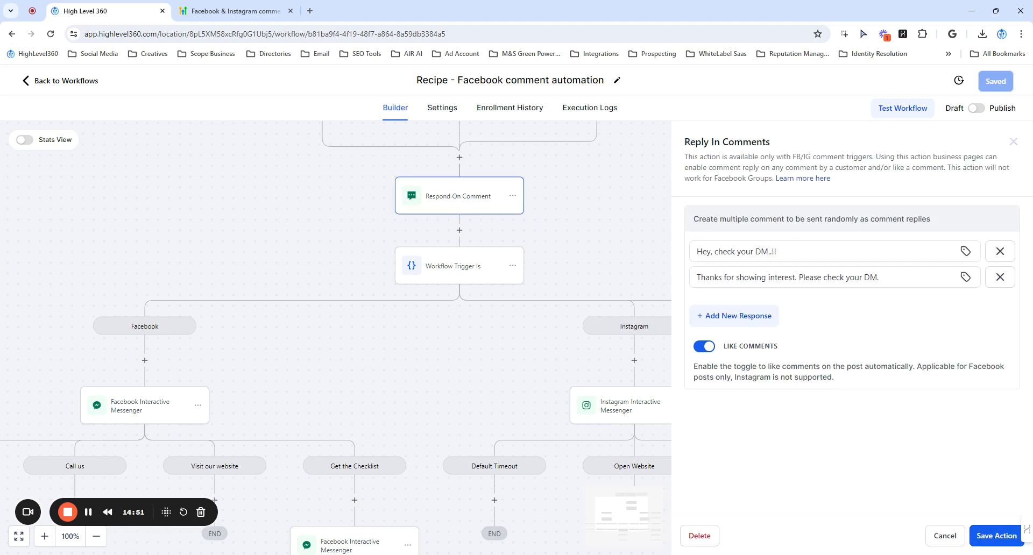
drag(793, 157, 816, 158)
click(1012, 141)
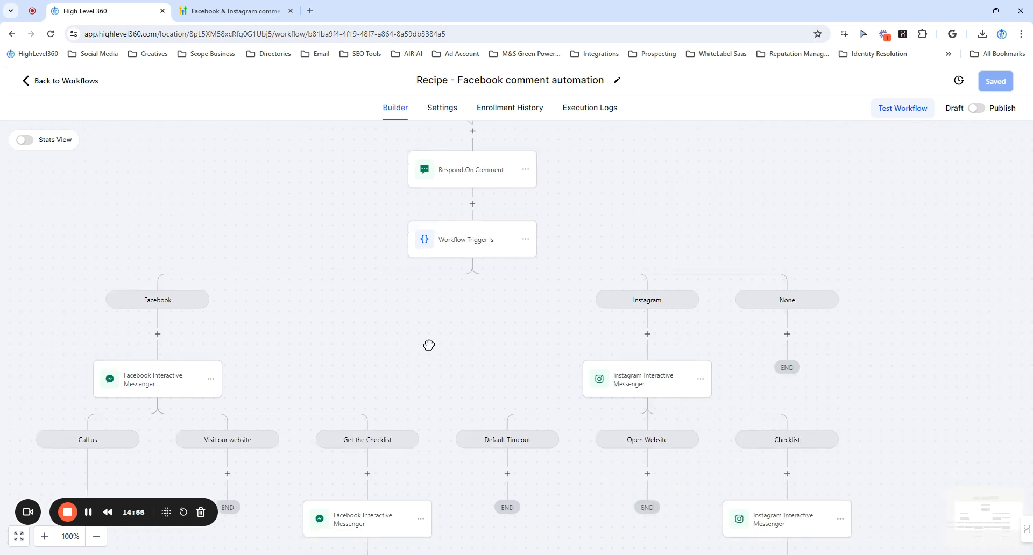
drag(414, 371, 467, 287)
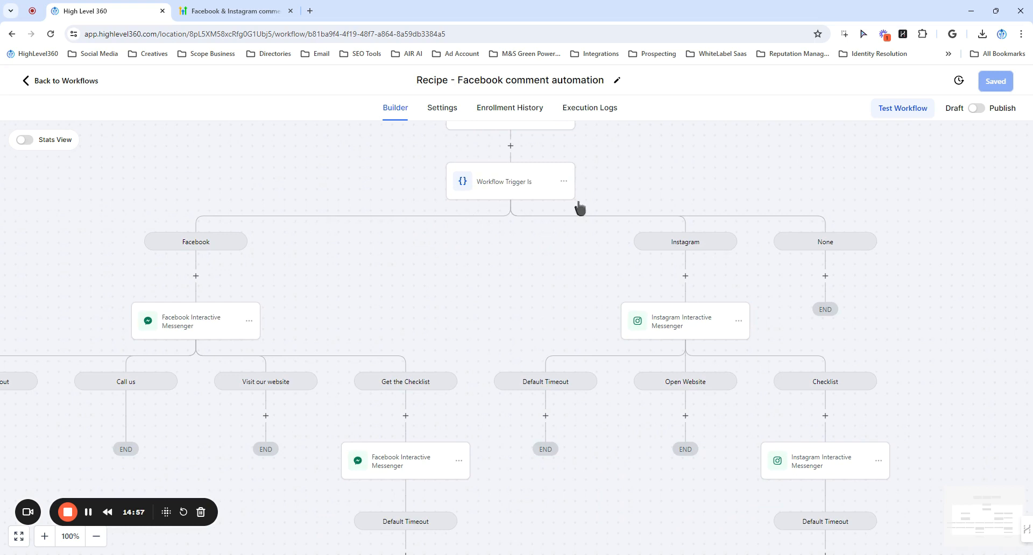
drag(299, 289, 442, 198)
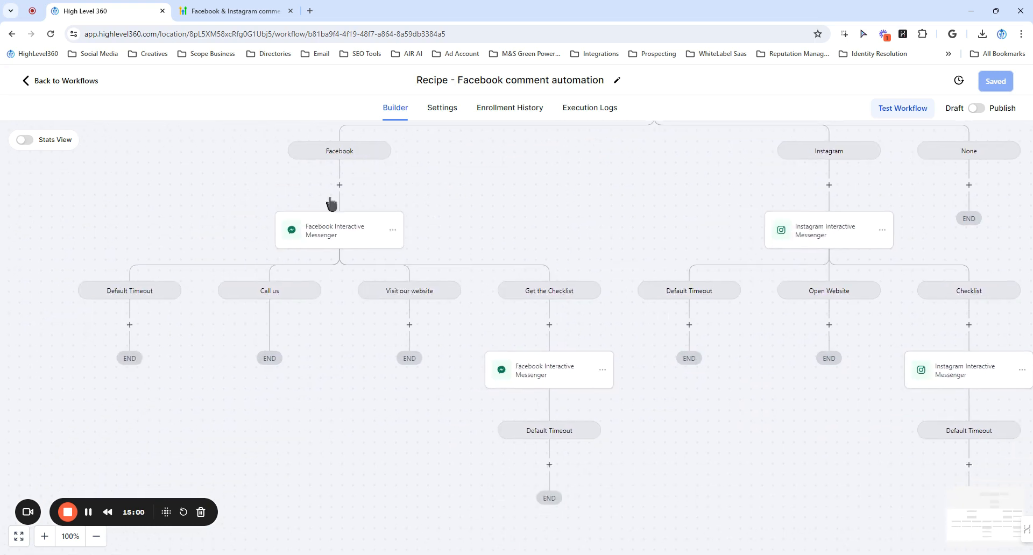
drag(690, 223, 236, 290)
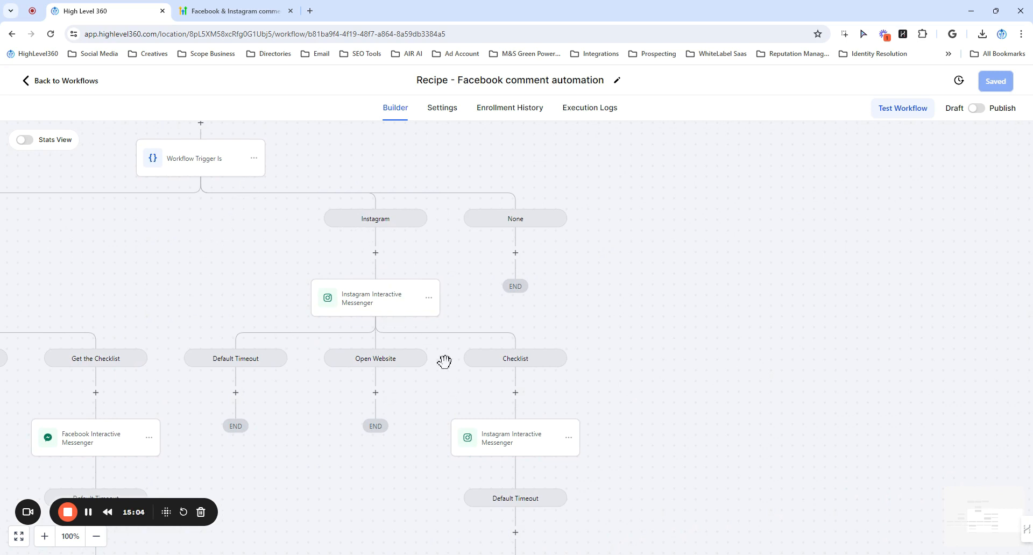
Rename the workflow as "Facebook comment automation" by removing the "Recipe -" prefix, and save the workflow.
drag(404, 127, 676, 301)
drag(654, 362, 691, 351)
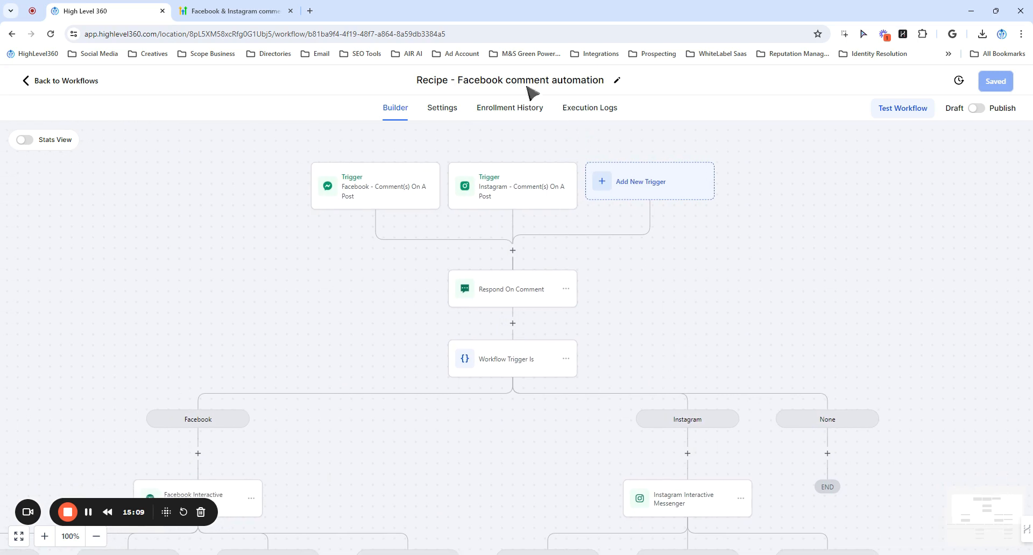
drag(464, 83, 398, 85)
key(BackSpace)
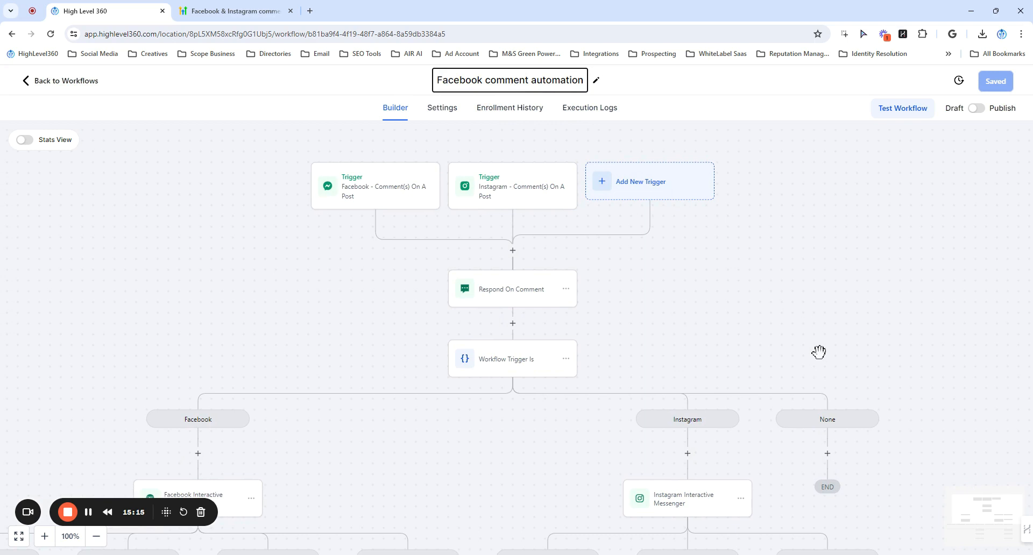
click(792, 335)
click(999, 81)
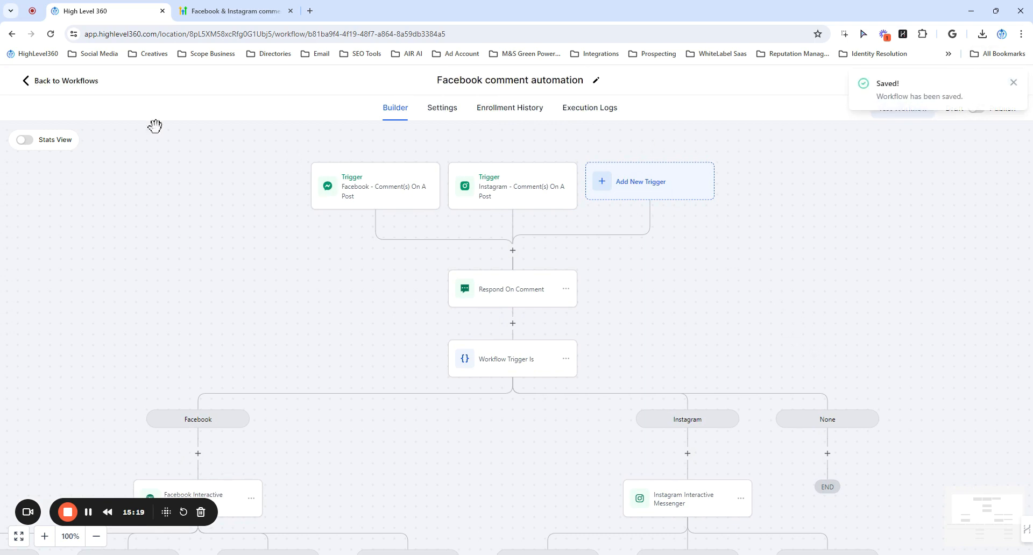
Return to the workflow list and create a workflow from the "Recipe - Facebook comments + Workflow AI" template.
click(69, 82)
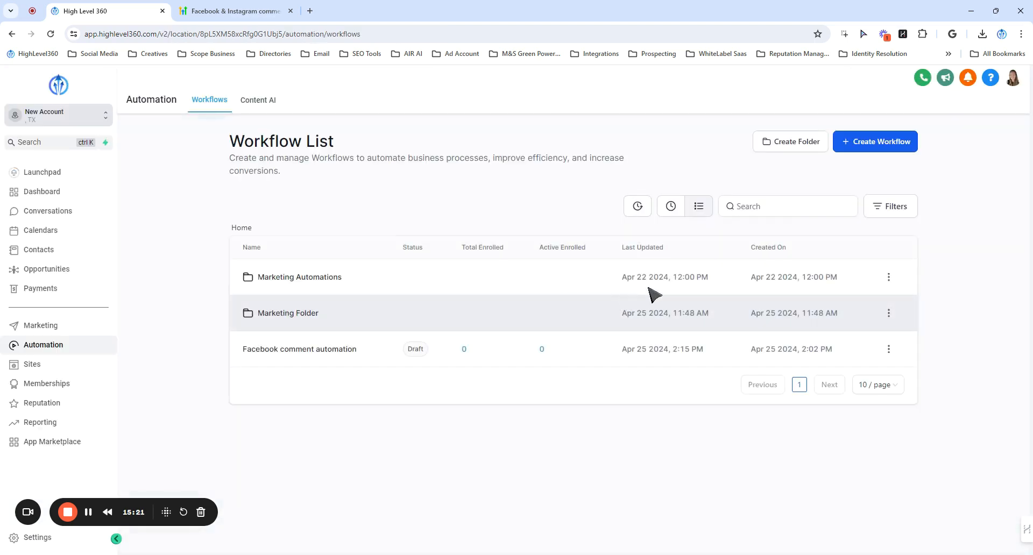
click(885, 143)
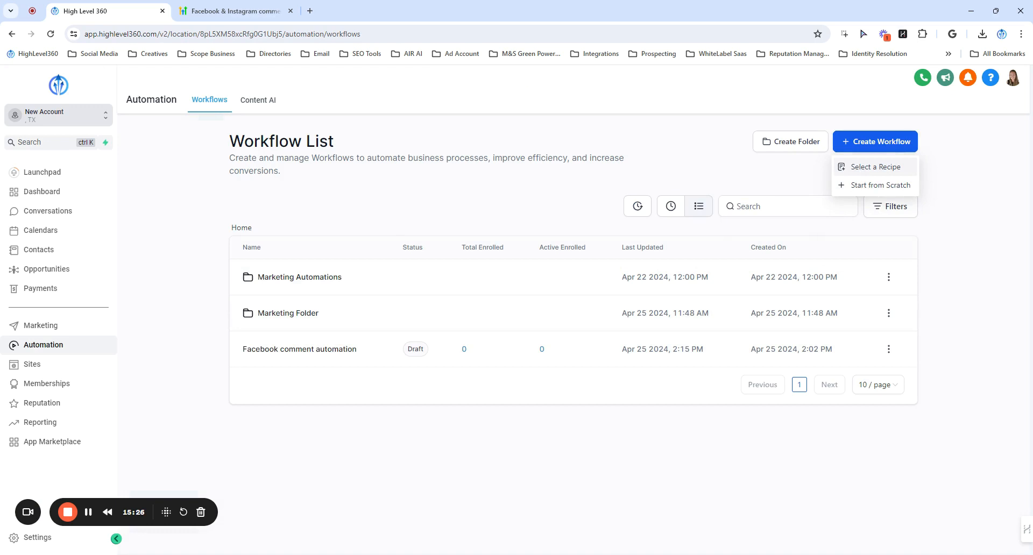
click(858, 167)
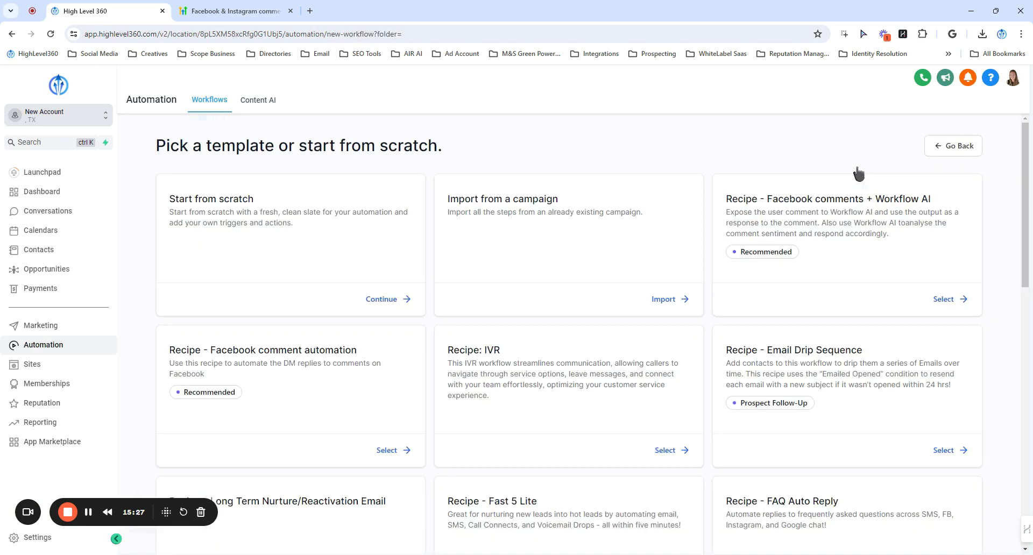
click(946, 299)
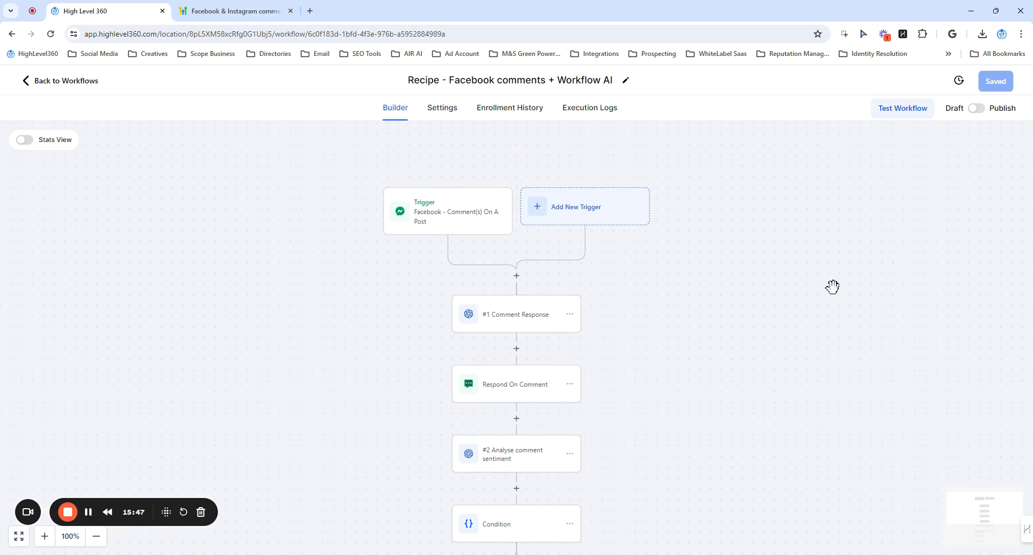
Review the Facebook comment trigger's filters and the sequence of actions below it without changing anything.
click(466, 208)
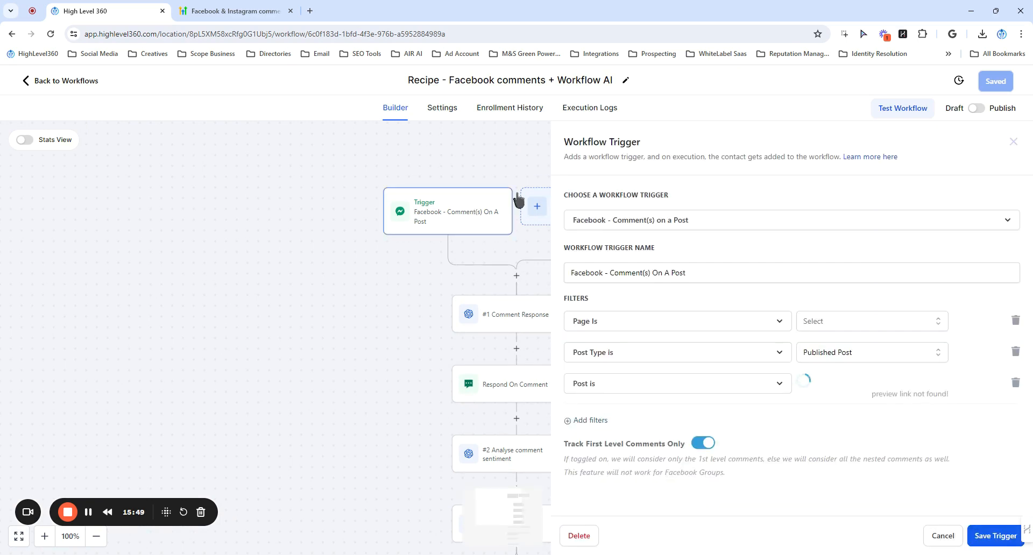
click(1014, 141)
scroll(690, 316, down, 5)
scroll(683, 253, up, 5)
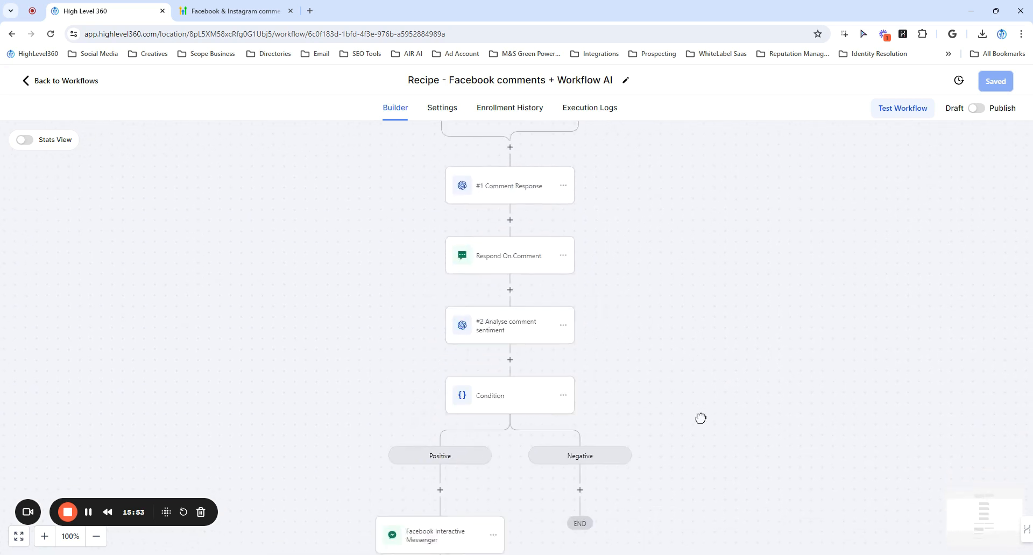
Open the #1 Comment Response GPT action and review the available action types, keeping Custom.
click(502, 280)
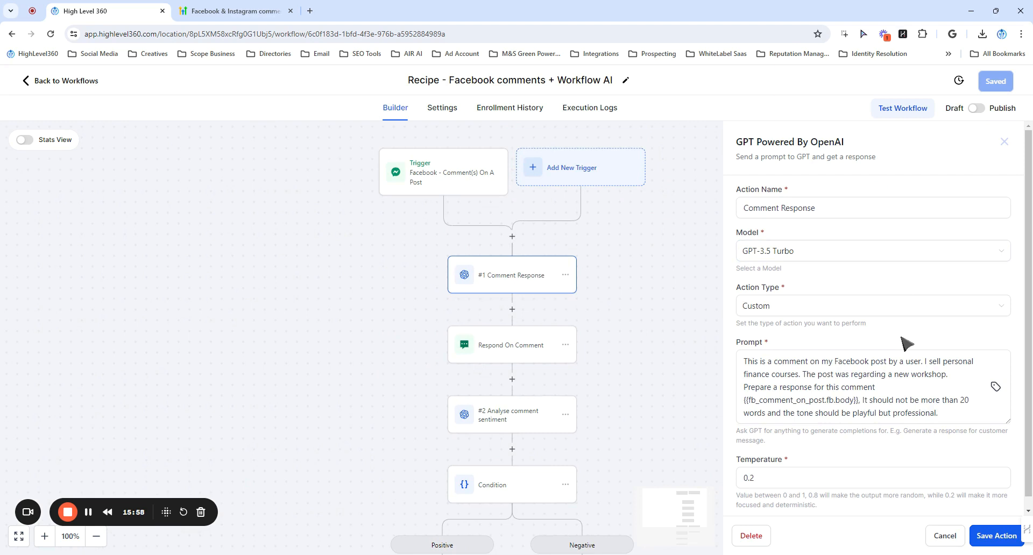
scroll(872, 318, down, 1)
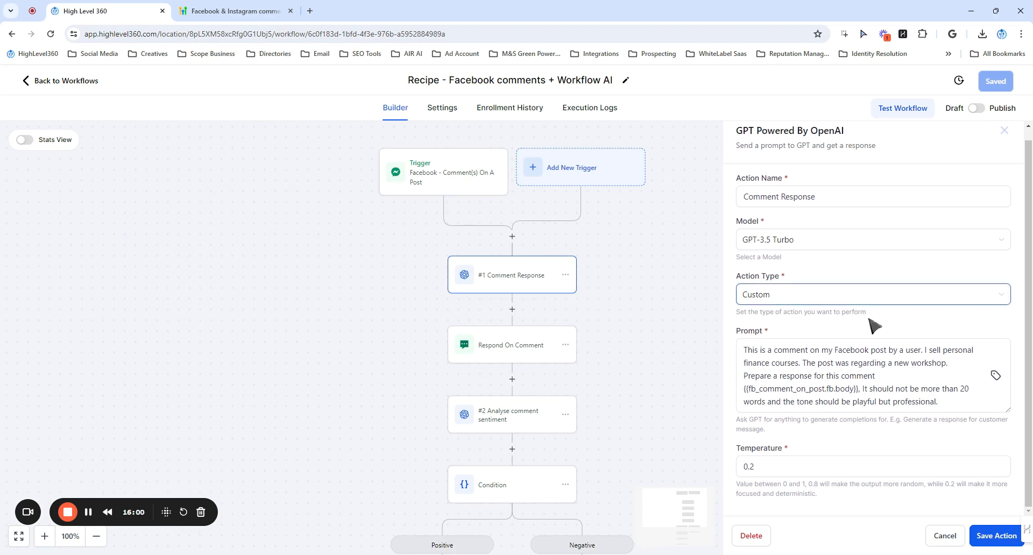
click(792, 297)
scroll(815, 362, up, 1)
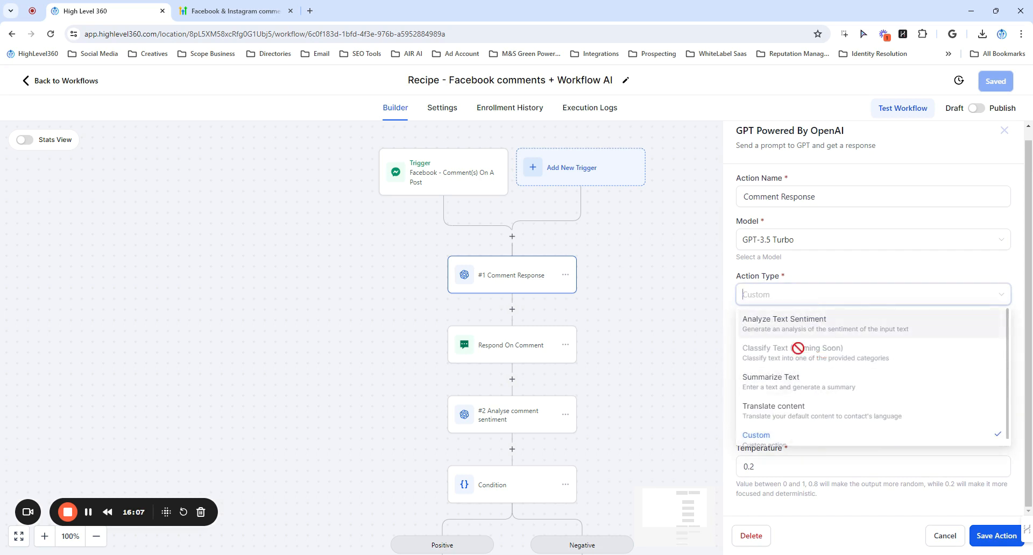
scroll(779, 428, down, 1)
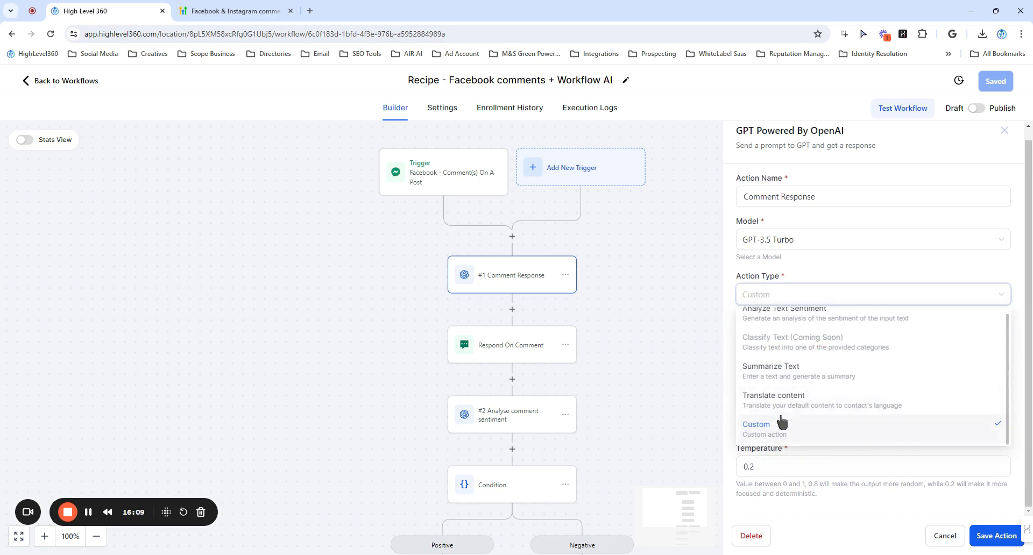
click(800, 296)
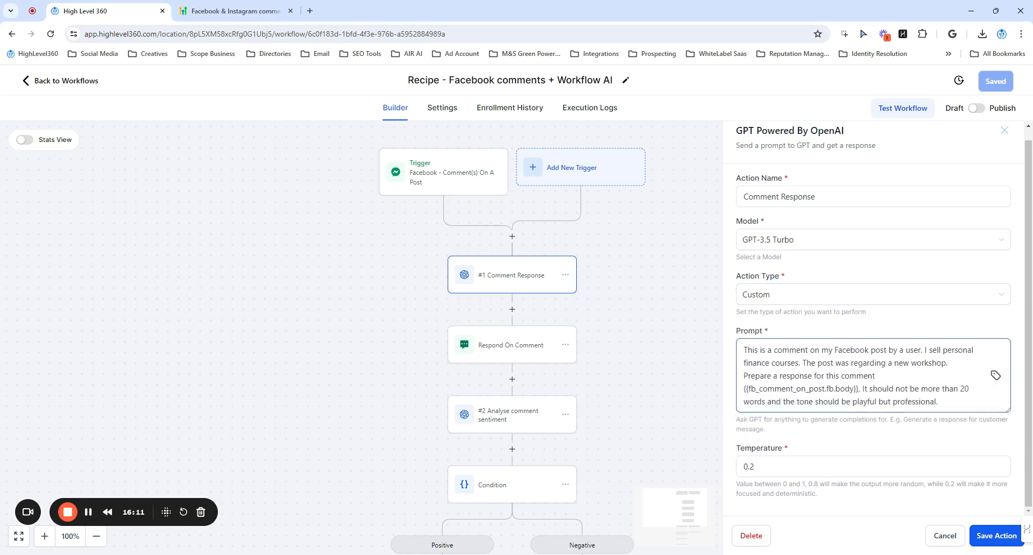
Examine the Comment Response prompt's business description, post topic, response instruction and comment body placeholder.
scroll(874, 376, up, 1)
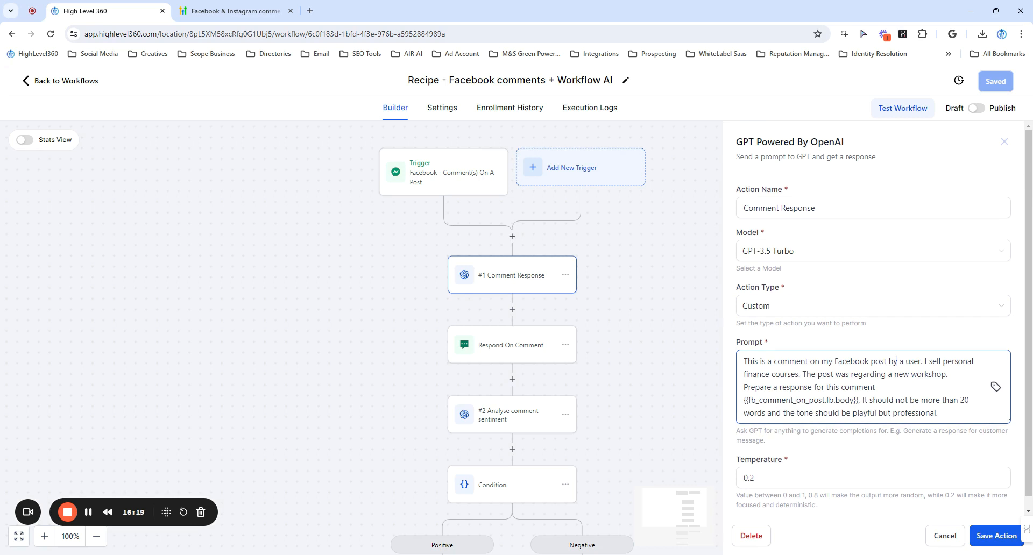
drag(926, 361, 798, 375)
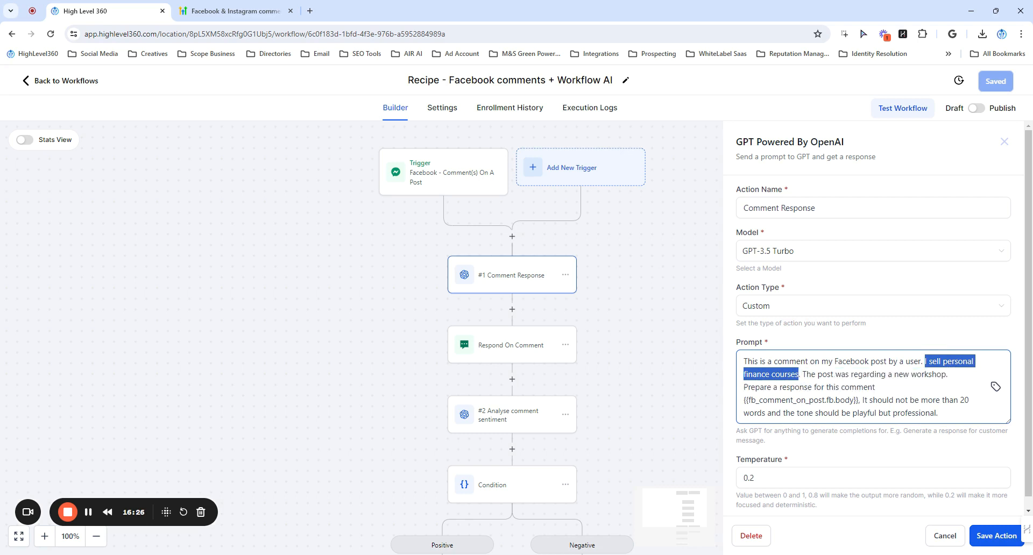
drag(803, 374, 950, 374)
drag(877, 376, 744, 376)
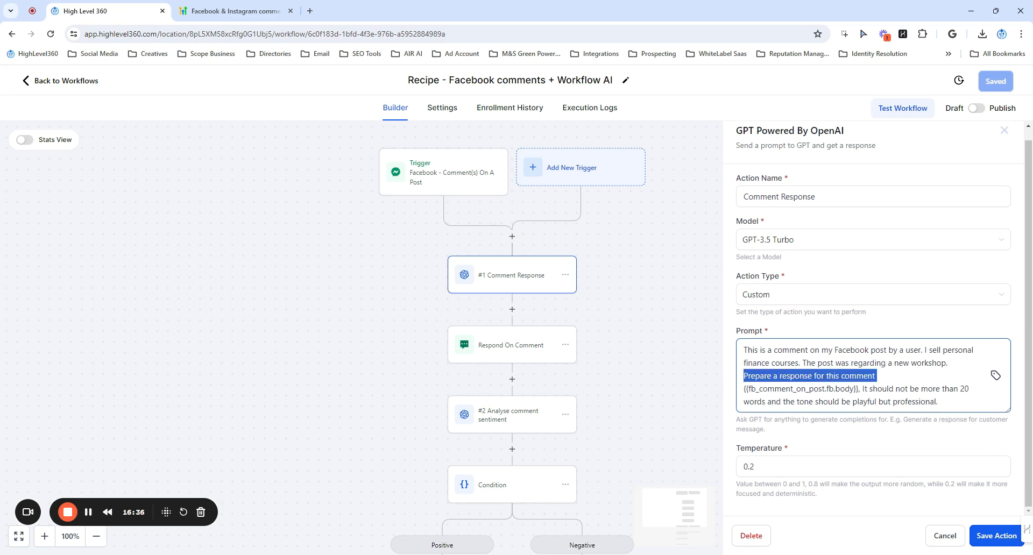
click(860, 389)
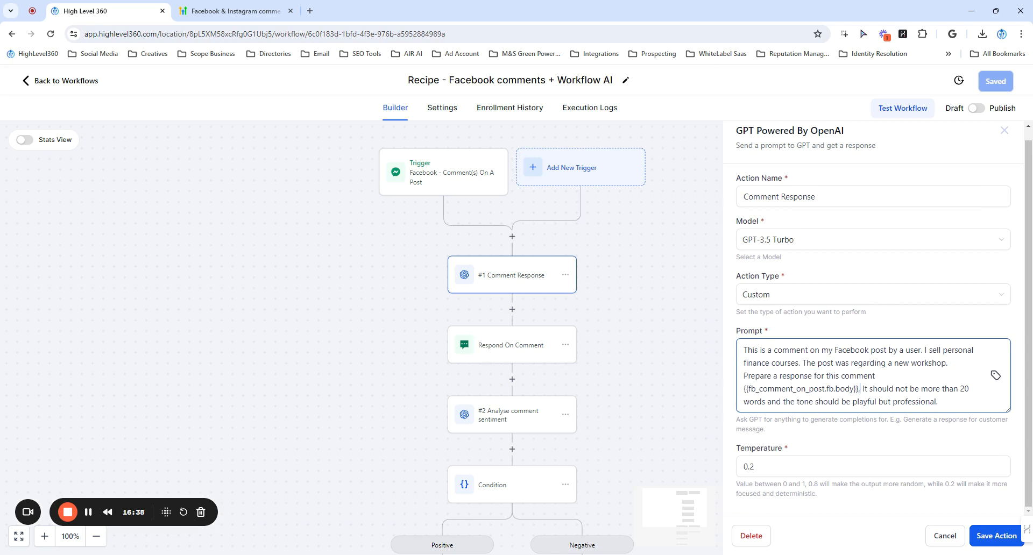
drag(859, 389, 744, 388)
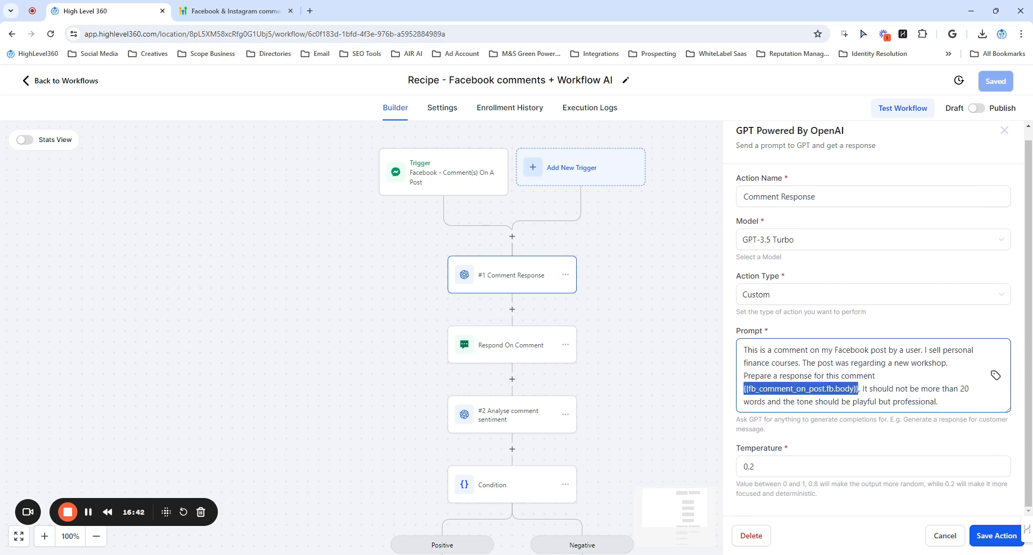
Try to insert the Comment body value from the Facebook - Comment(s) On A Post custom values into the prompt.
click(860, 389)
click(996, 376)
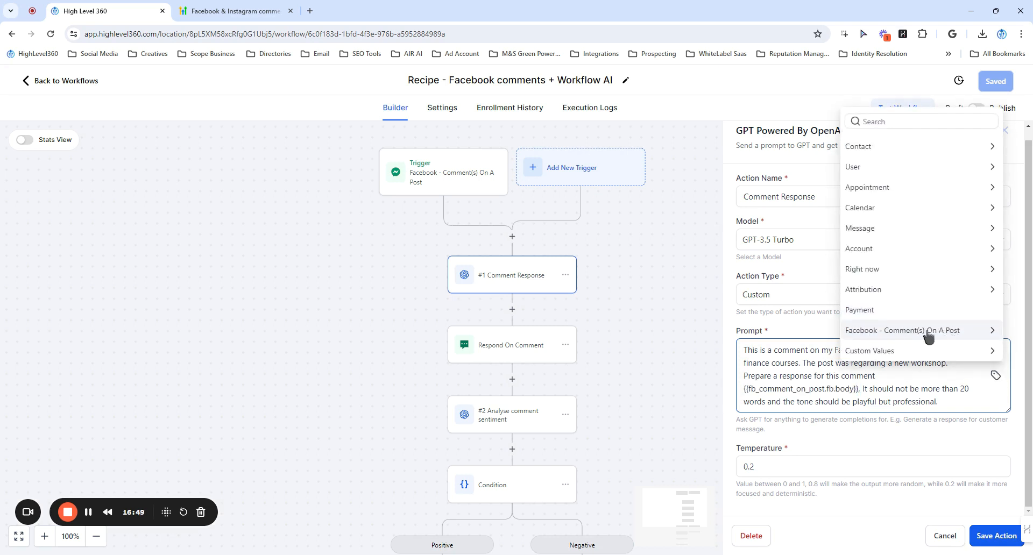
click(983, 334)
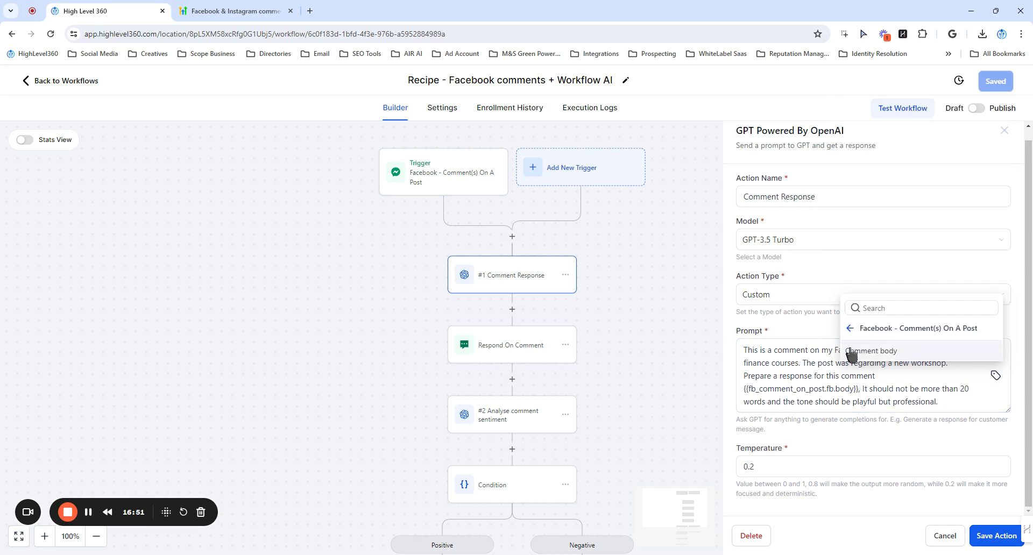
click(908, 355)
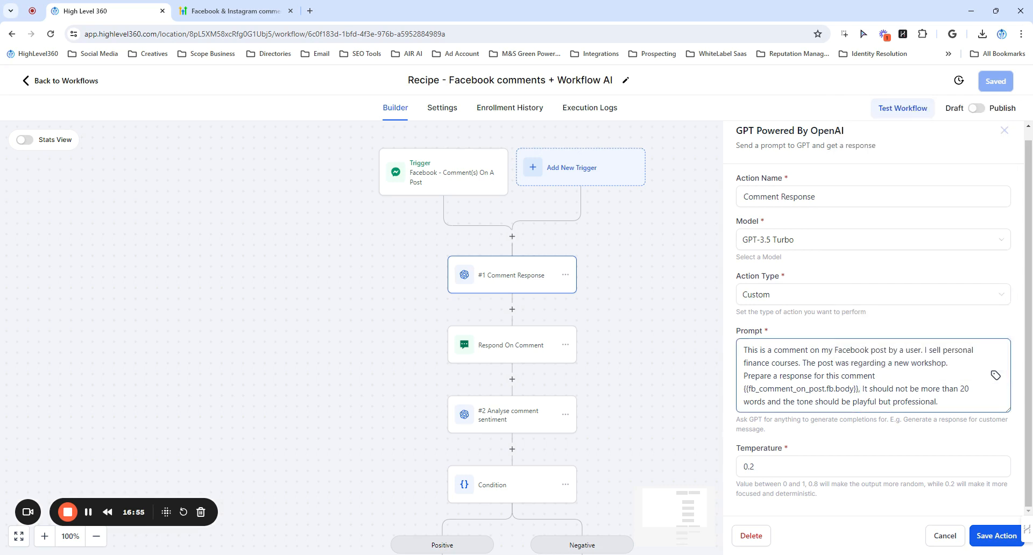
Check the prompt's length and tone instructions and the temperature setting, and save the Comment Response action.
mouse_move(862, 389)
mouse_down()
mouse_move(970, 388)
mouse_move(939, 403)
mouse_move(851, 402)
mouse_up()
click(938, 402)
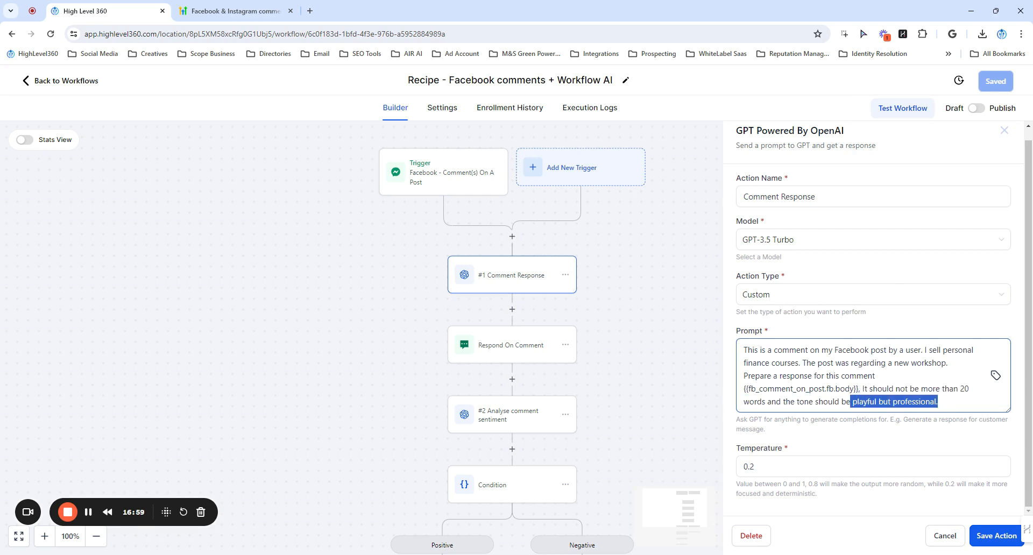
click(801, 470)
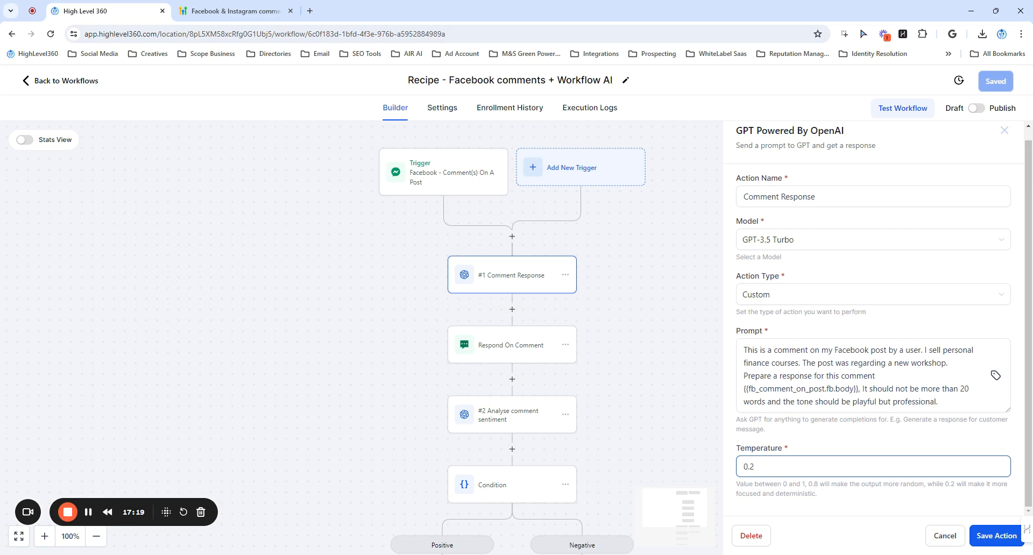
click(996, 536)
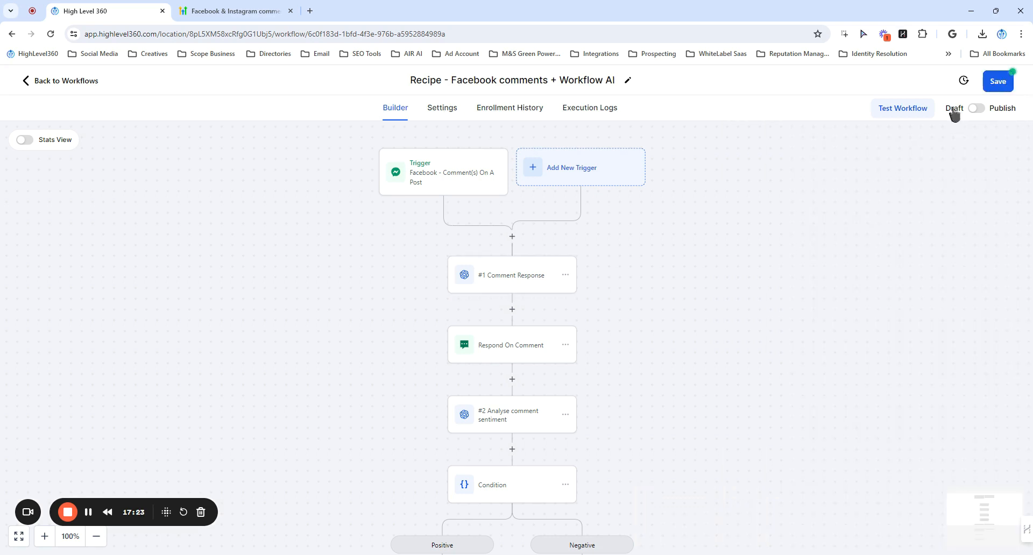
Open the Respond On Comment action and examine the GPT response placeholder used as its comment reply.
scroll(491, 299, down, 1)
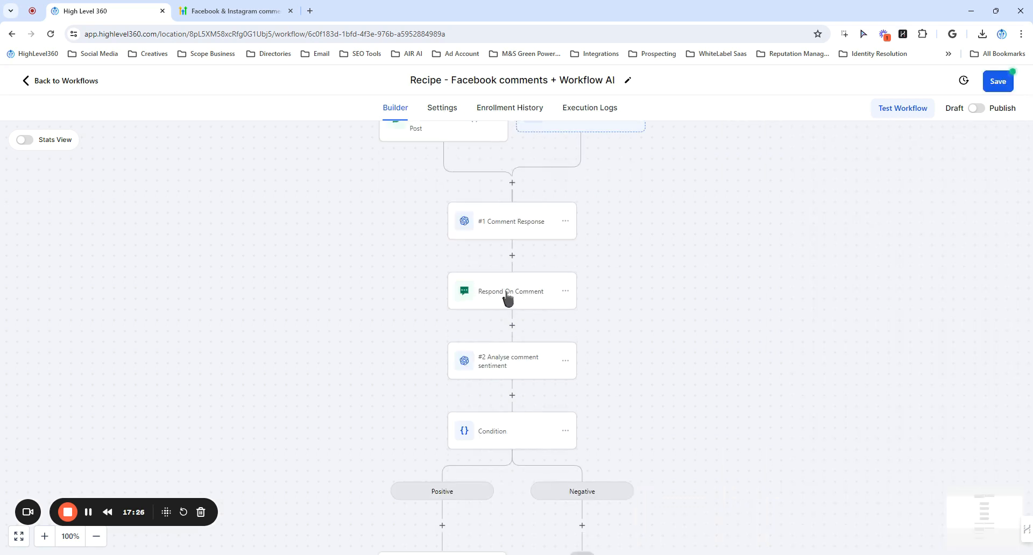
click(507, 299)
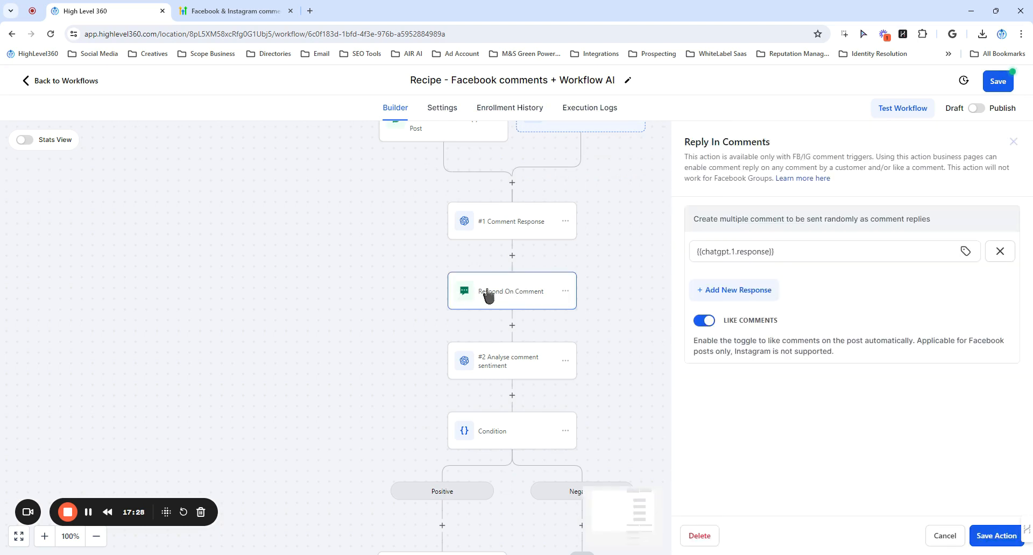
drag(775, 251, 685, 249)
click(775, 251)
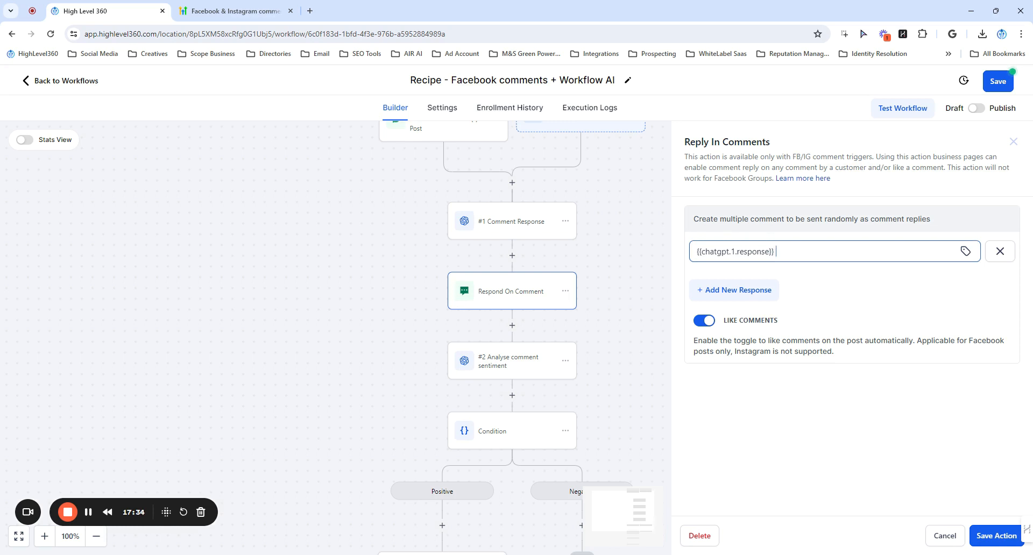
Try inserting the #1 Comment Response action's Response value from the GPT custom values into the reply, and undo it.
click(965, 251)
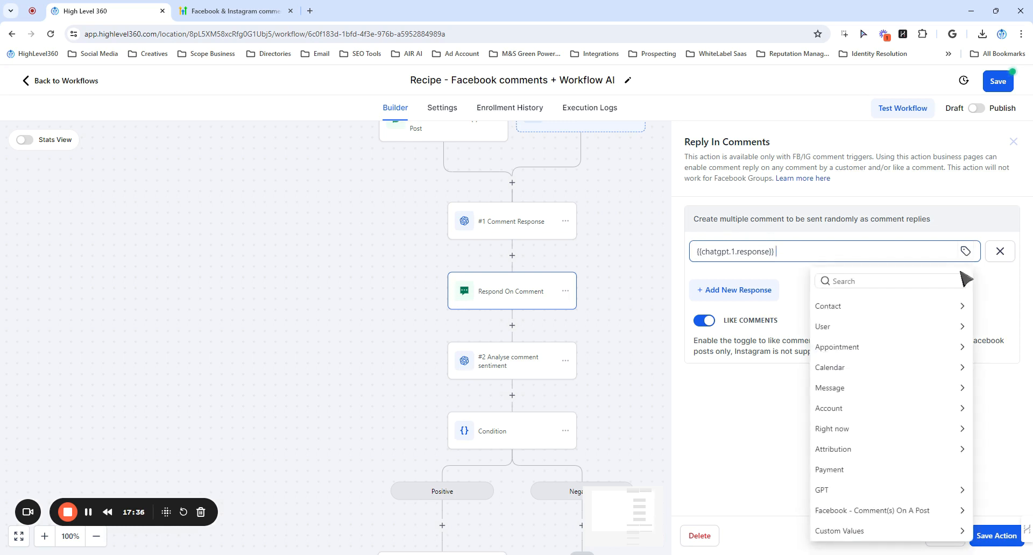
click(850, 494)
click(846, 326)
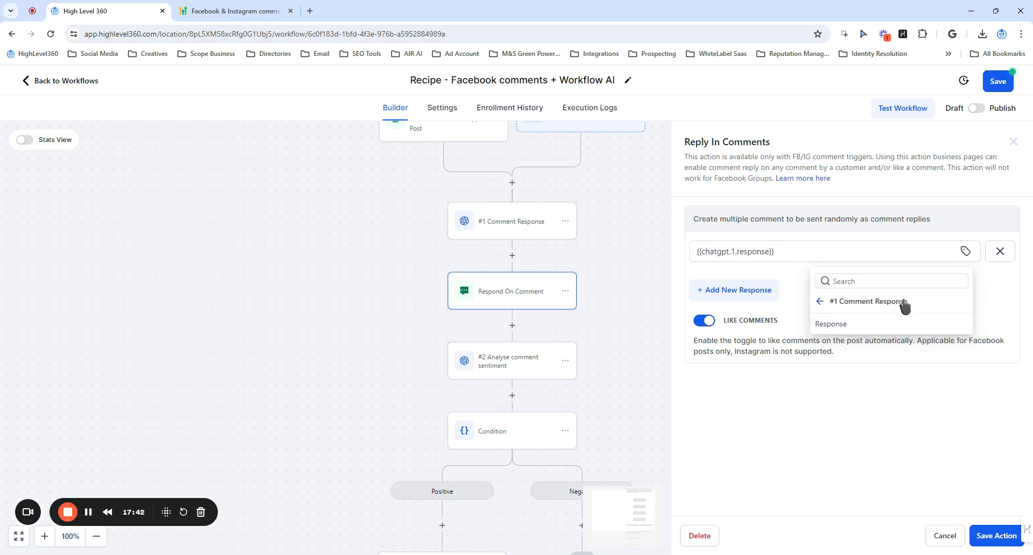
click(847, 326)
key(ctrl+z)
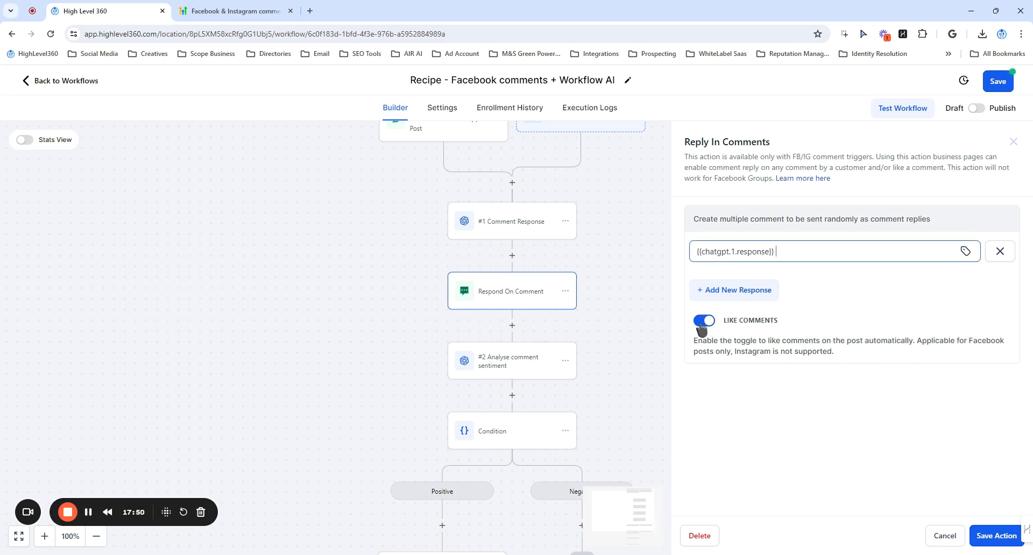
Switch Like Comments off and back on in the Respond On Comment action, and save the action.
click(705, 321)
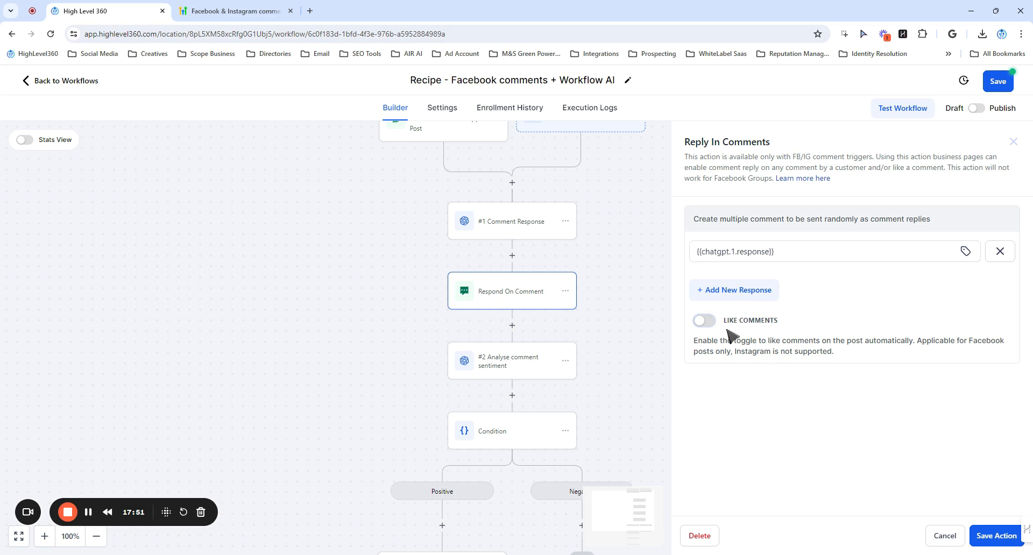
click(703, 322)
click(996, 536)
Check the #2 Analyse comment sentiment action's input text, Analyze Text Sentiment type and POSITIVE/NEGATIVE prompt, and save the action.
scroll(617, 368, down, 5)
click(517, 228)
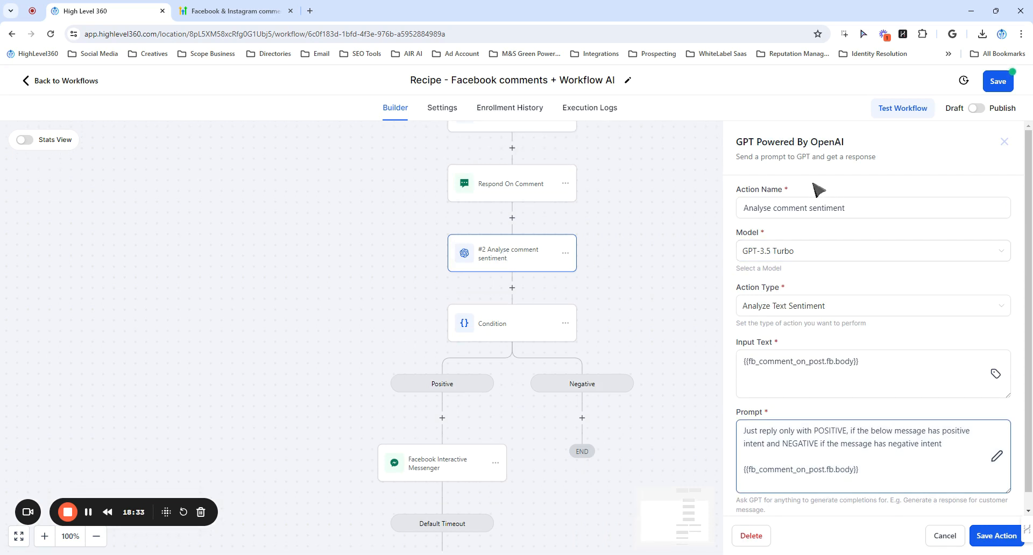
drag(866, 364, 733, 371)
click(865, 366)
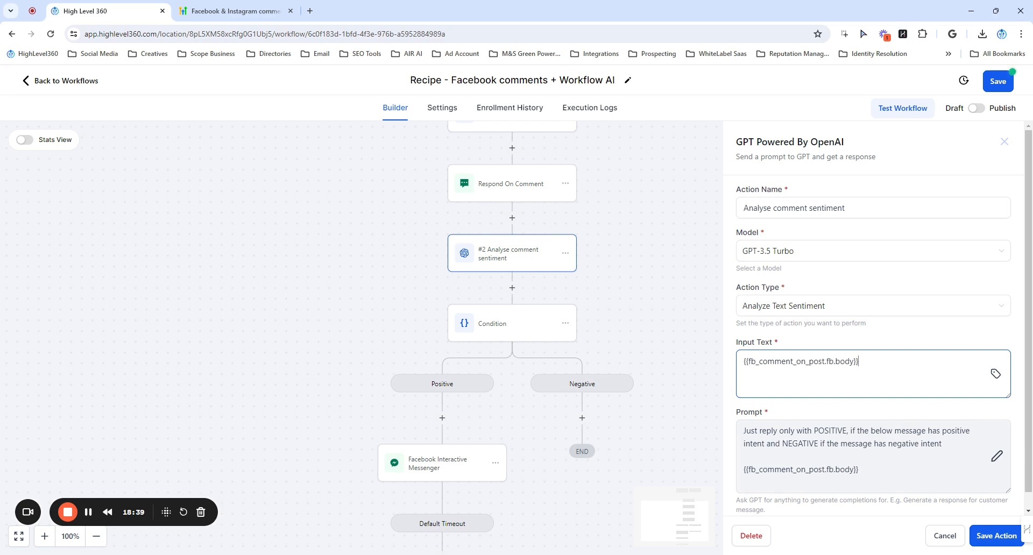
click(821, 308)
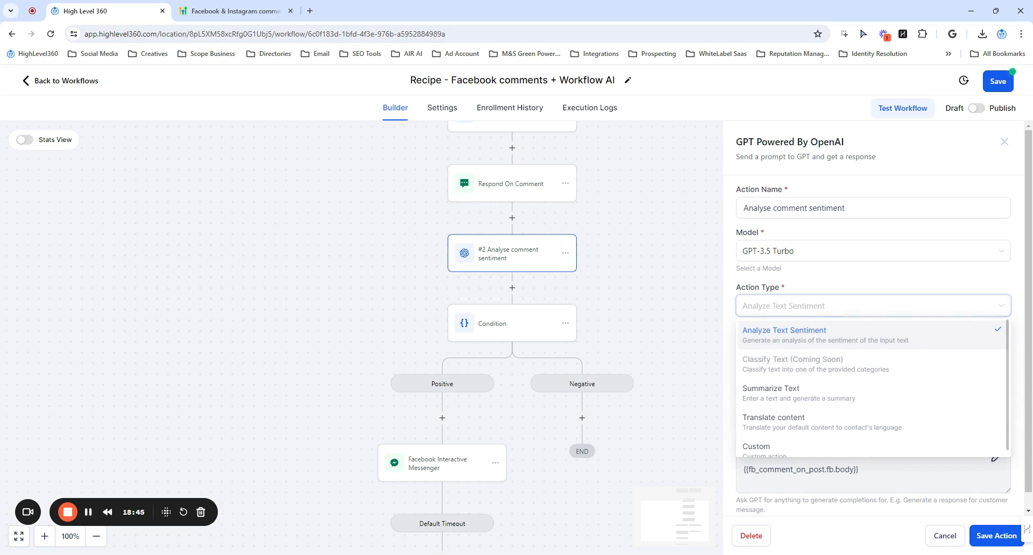
click(868, 476)
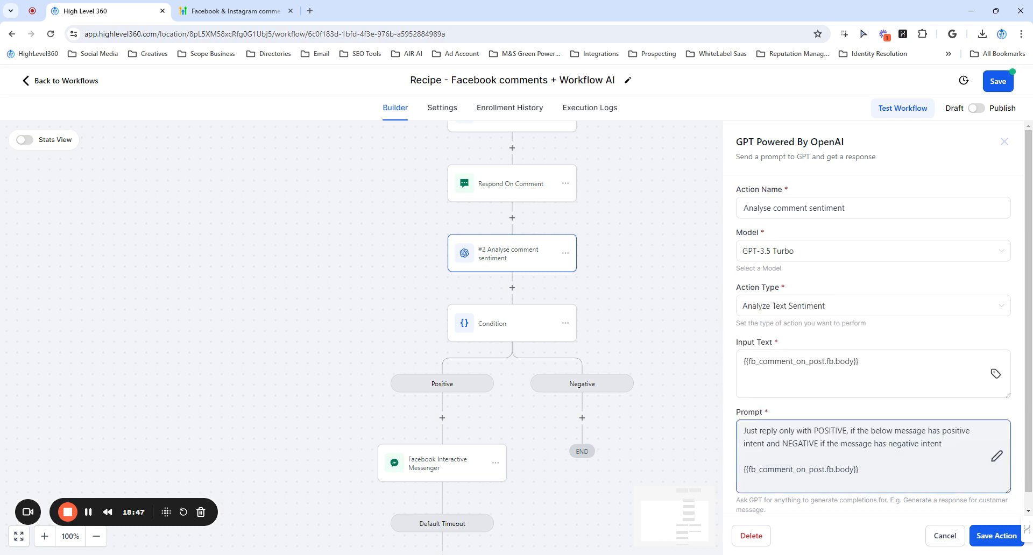
scroll(867, 458, down, 1)
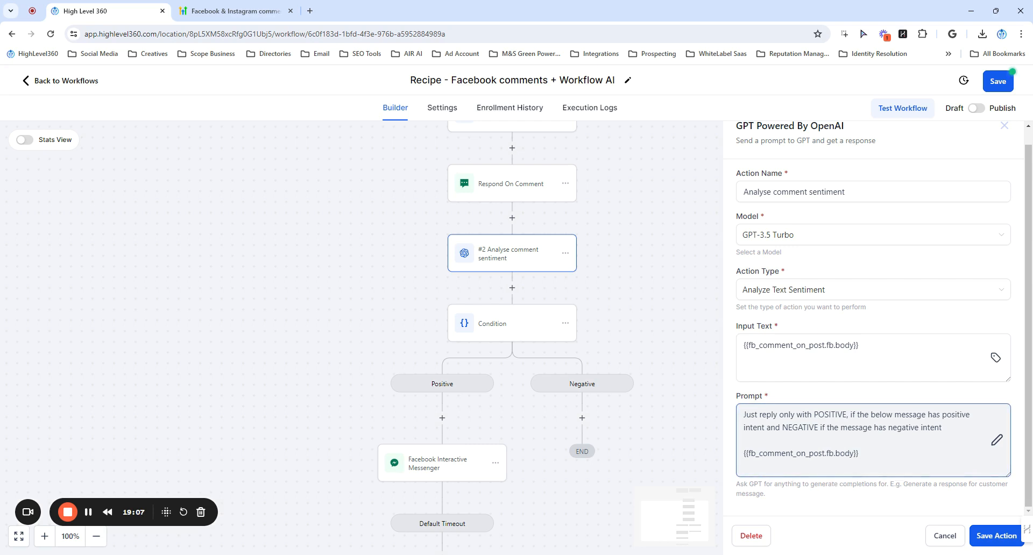
click(994, 536)
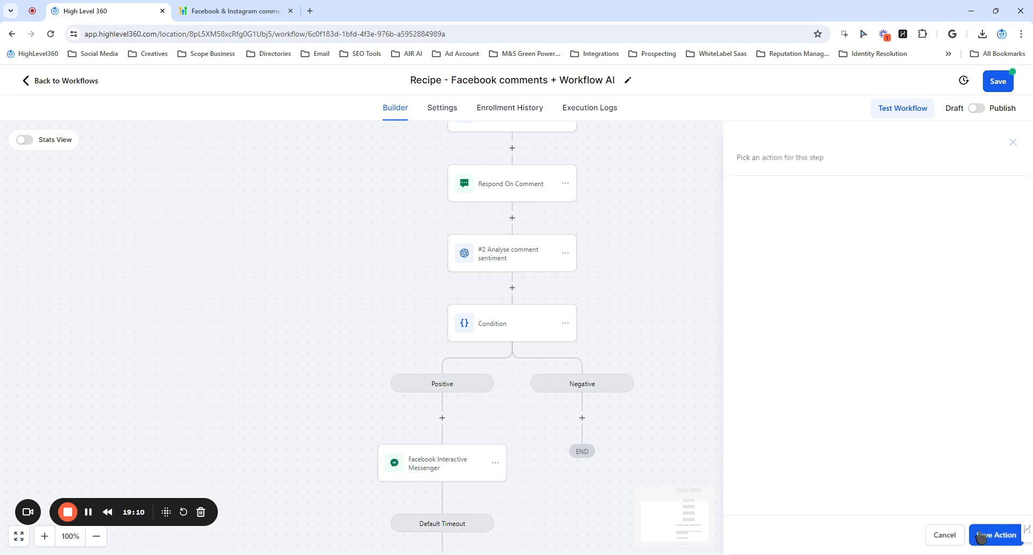
Rebuild the sentiment condition's Positive branch as #2 Analyse comment sentiment - Response Is "Positive".
click(516, 330)
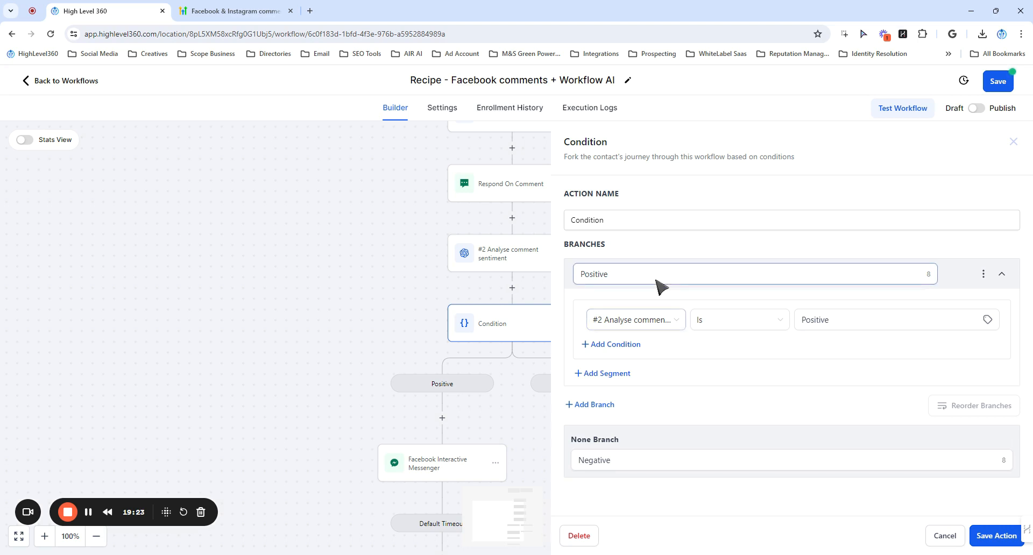
click(626, 326)
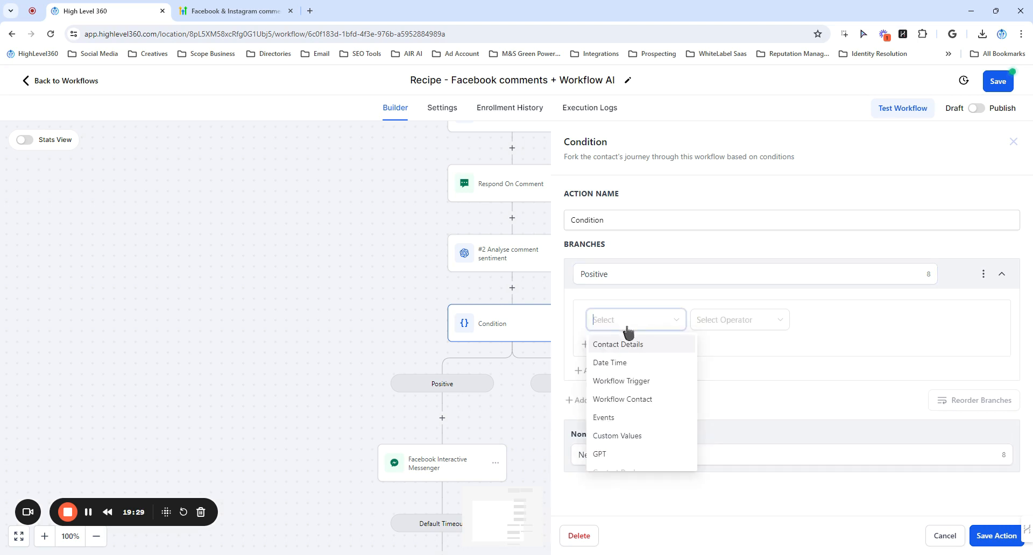
click(603, 455)
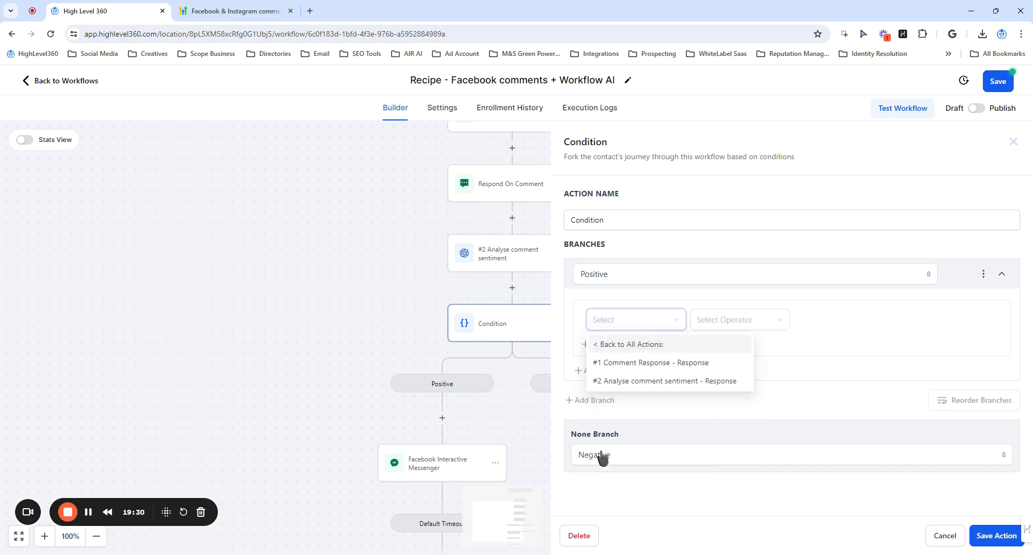
click(615, 382)
click(722, 322)
click(710, 342)
click(850, 320)
text(Posit)
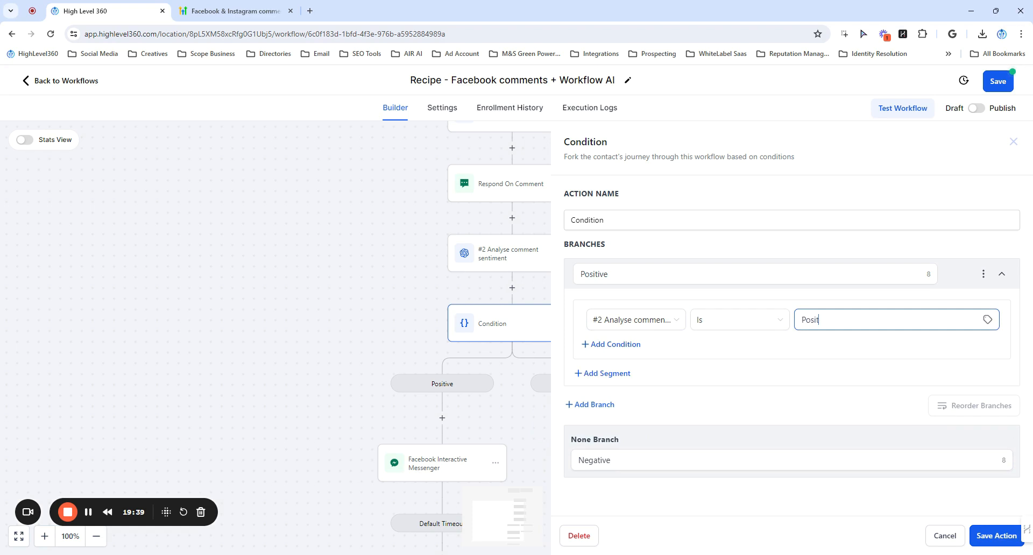
text(ive)
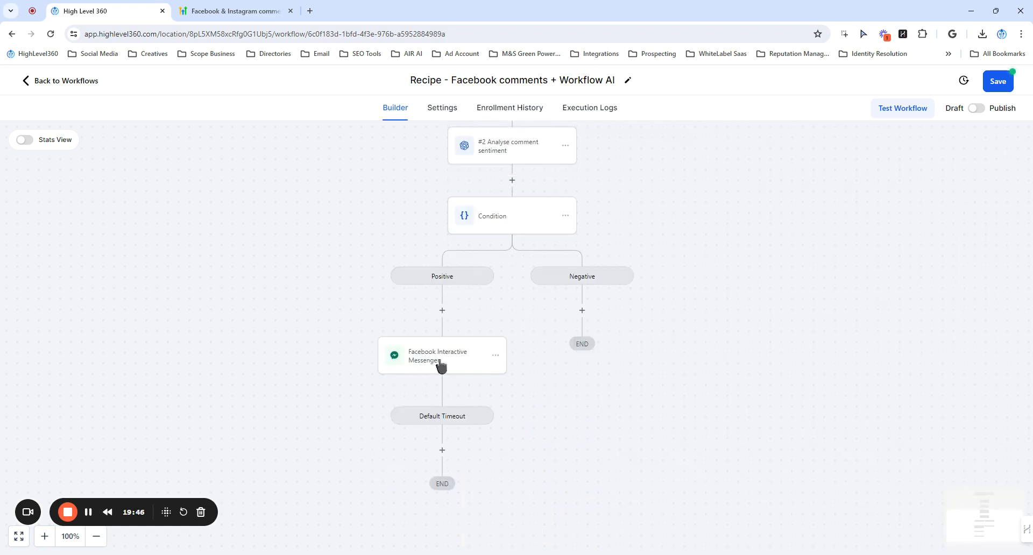
Examine the Facebook Interactive Messenger action's reply type, workshop message and attachment options, and close it.
click(442, 366)
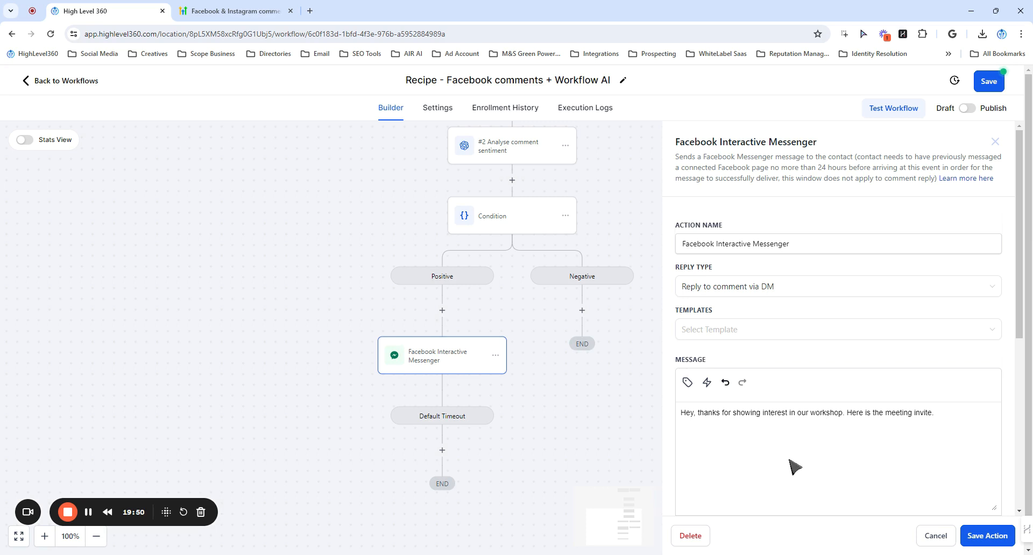
scroll(954, 371, down, 1)
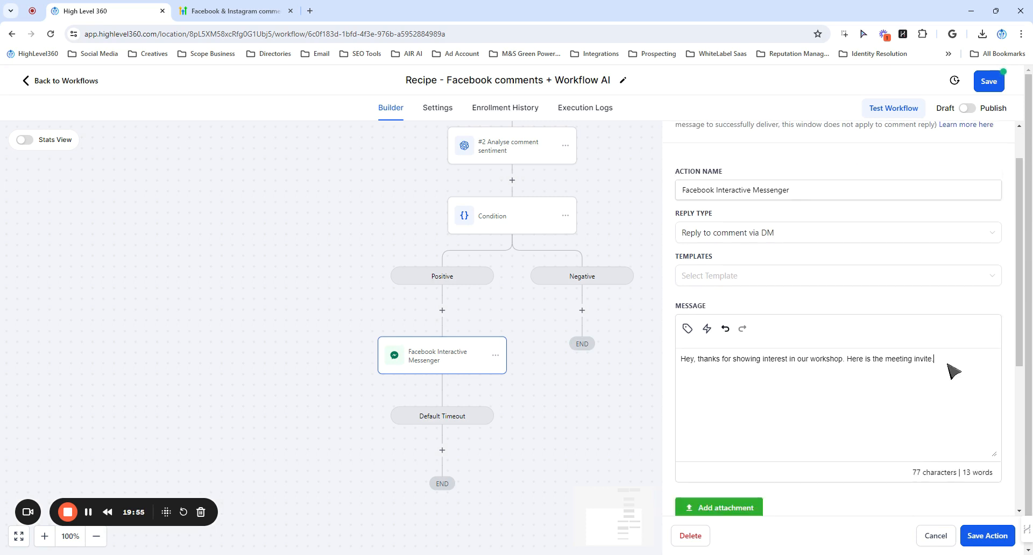
scroll(939, 392, down, 2)
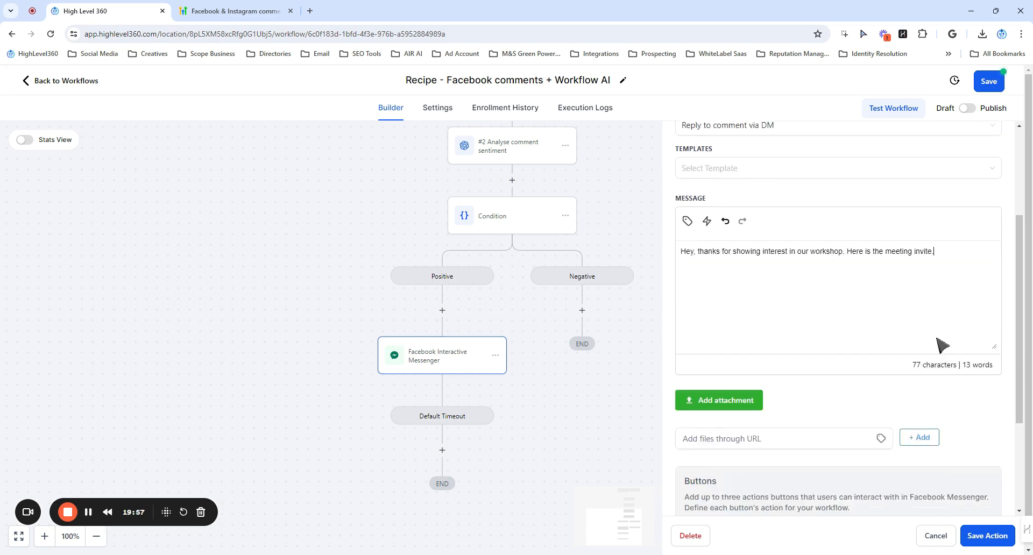
scroll(938, 339, up, 3)
click(996, 140)
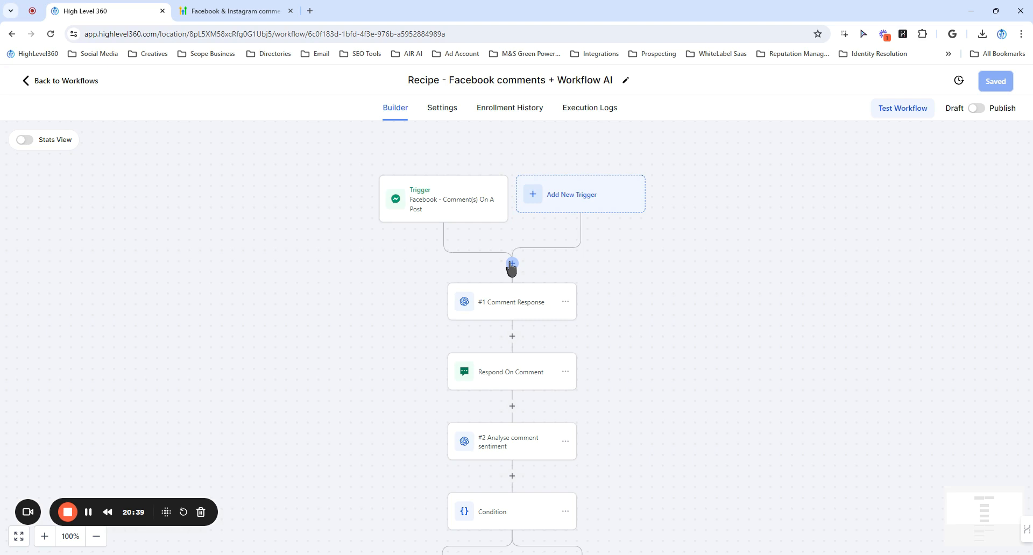
Add an Instagram - Comment(s) On A Post trigger with the page filter set to Go High Level 360.
click(554, 200)
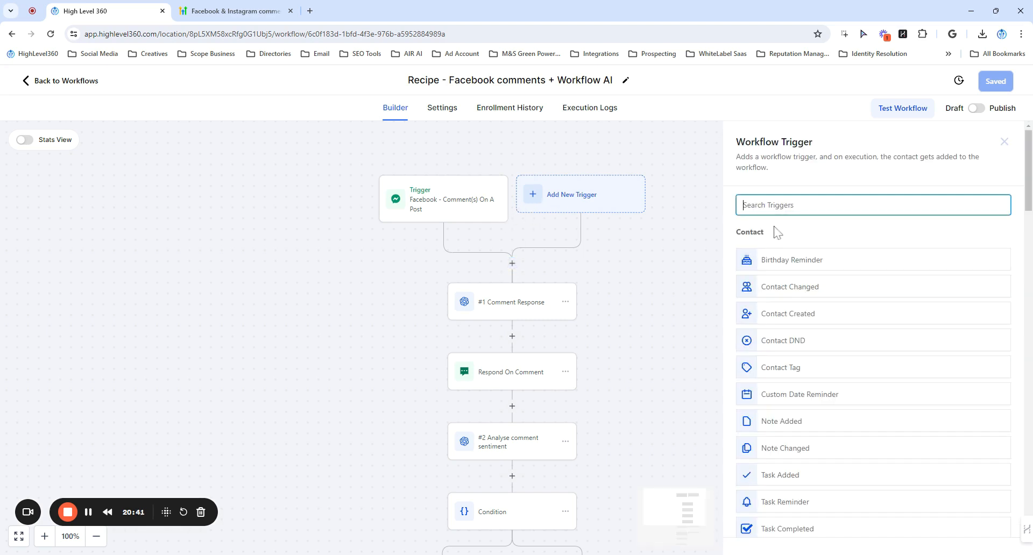
text(Instagr)
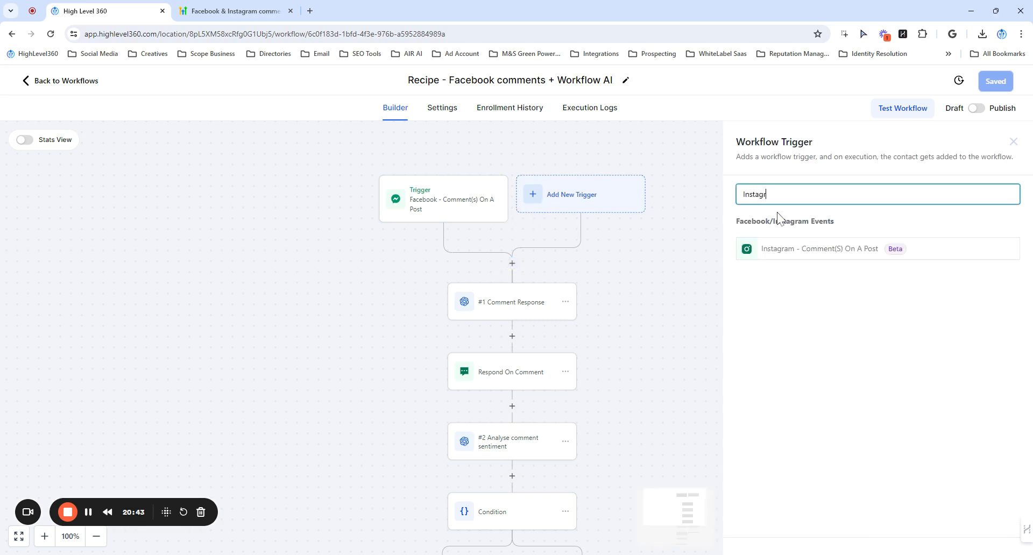
click(807, 248)
click(829, 323)
click(823, 370)
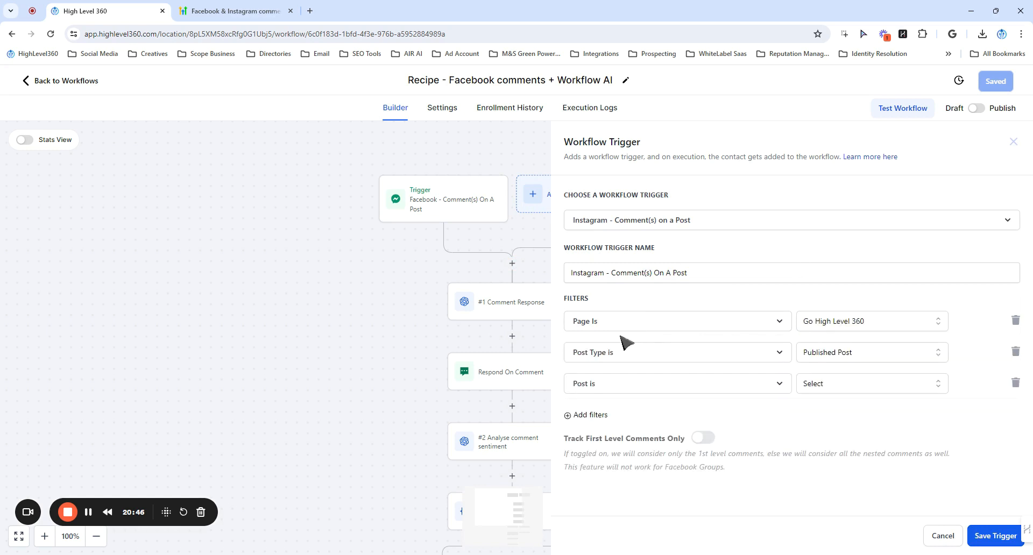
Change the Instagram trigger's post type filter to Contains Phrase with the phrase "Checklist".
click(596, 353)
click(603, 445)
click(813, 353)
text(Check)
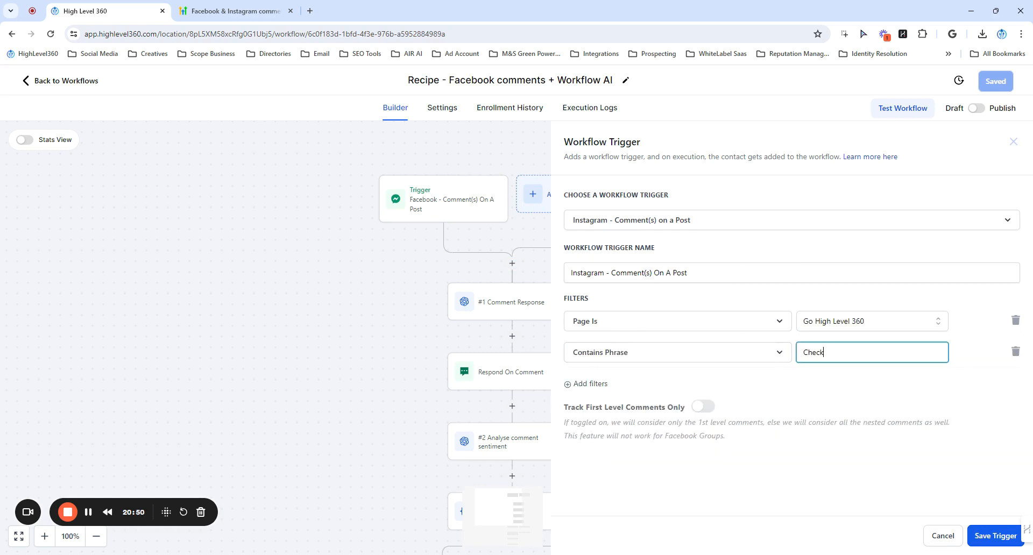
text(list)
Add a Published Post type filter for the google-business blog post of 25-Apr-2024, and save the Instagram trigger.
click(590, 384)
click(673, 384)
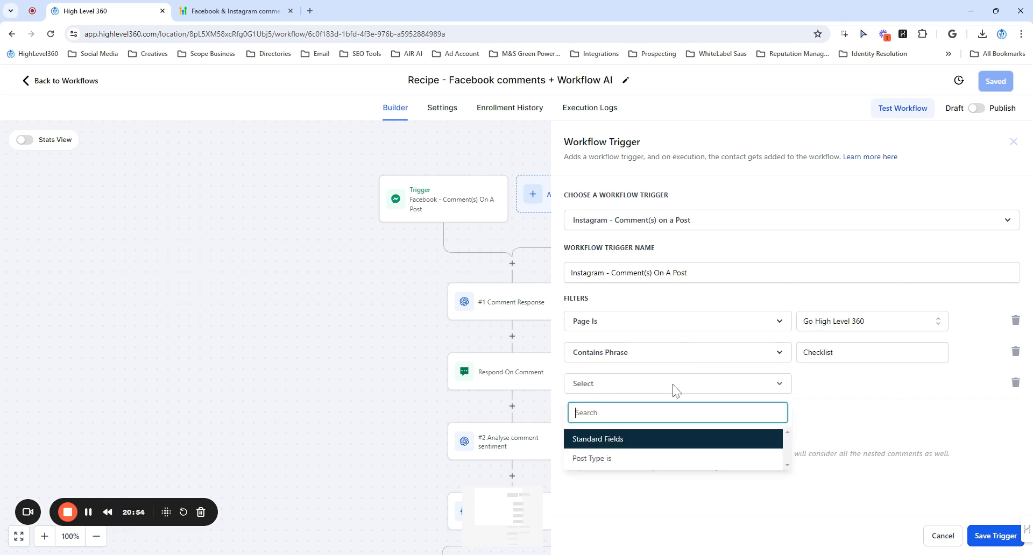
click(660, 458)
click(808, 383)
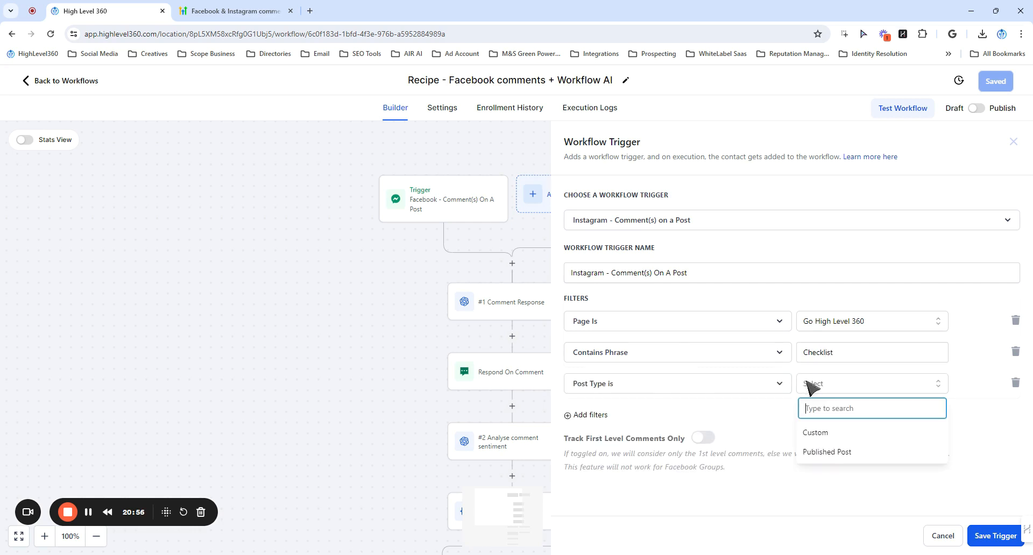
click(831, 452)
click(822, 420)
click(831, 469)
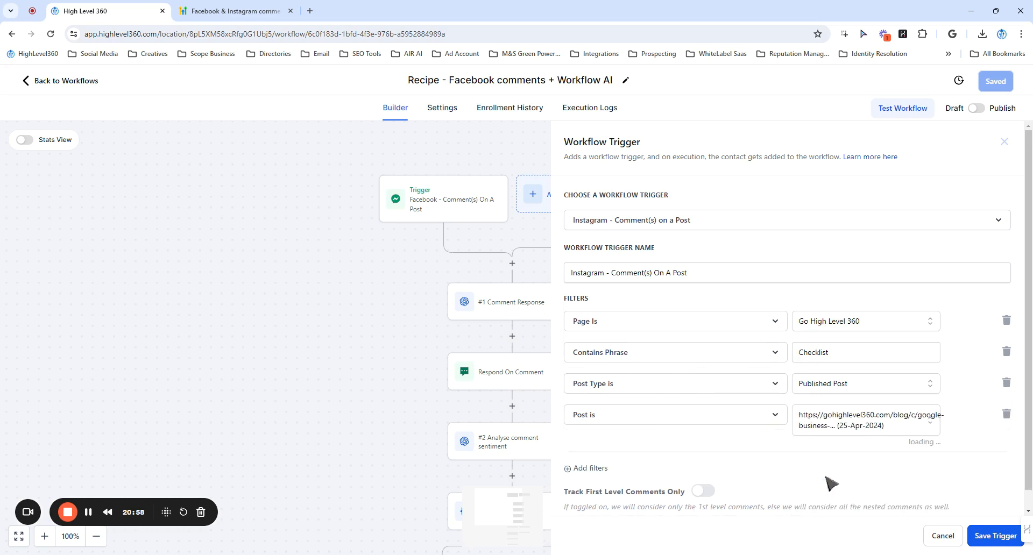
click(978, 537)
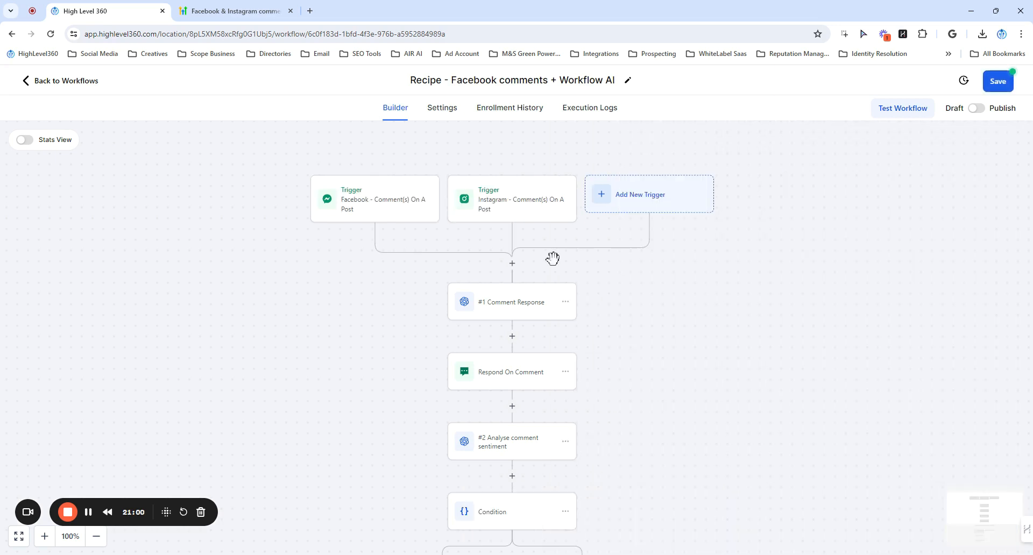
Insert a condition action between the triggers and #1 Comment Response, and open its first branch's field choices.
click(512, 264)
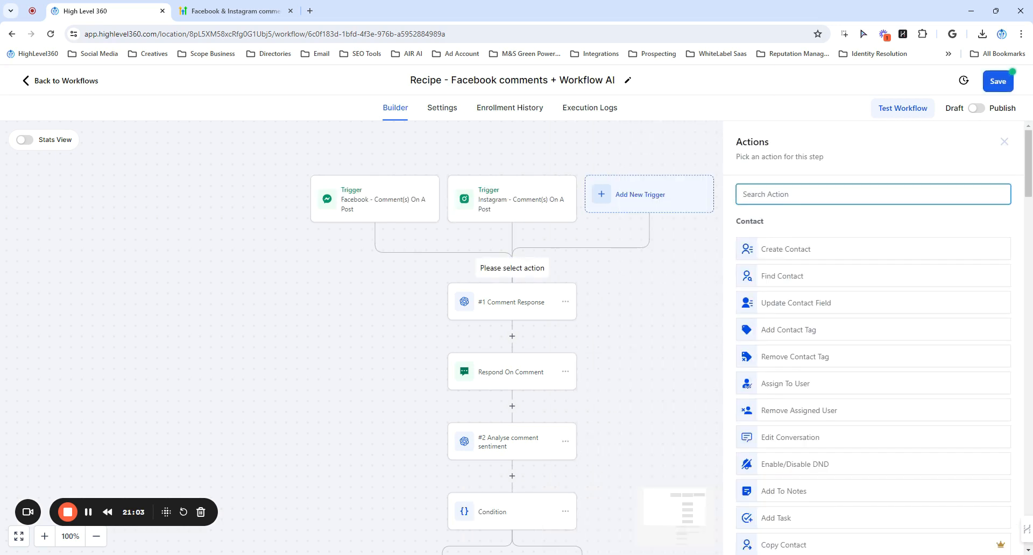
text(if)
click(780, 293)
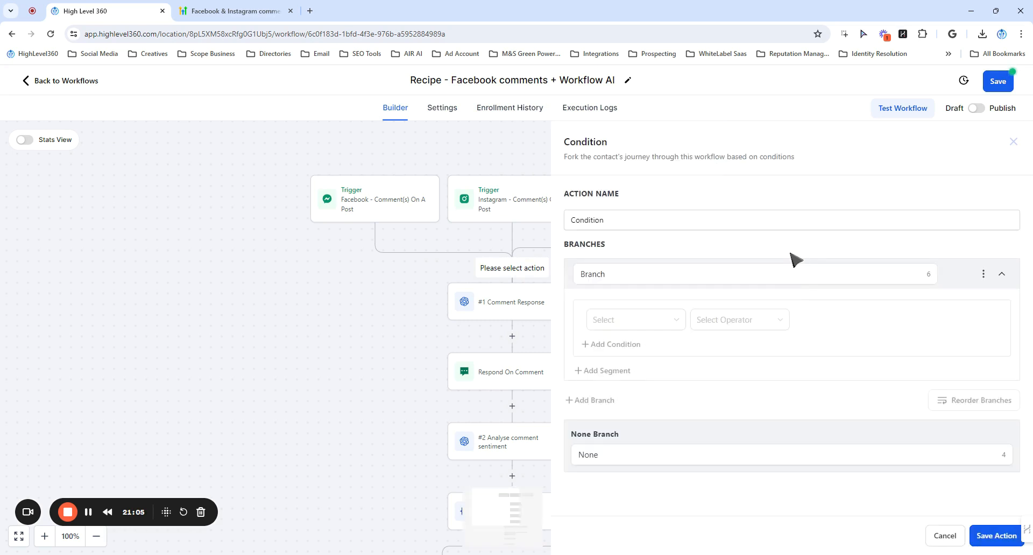
click(637, 323)
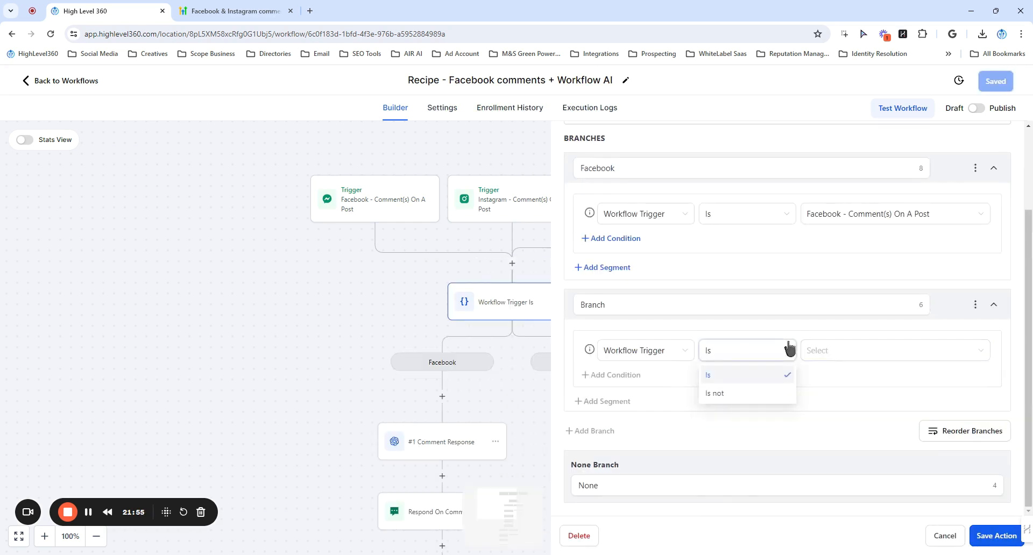
Set the second branch to Workflow Trigger Is Instagram - Comment(s) On A Post, name it Instagram, and save the workflow.
scroll(790, 349, up, 2)
scroll(790, 349, up, 1)
click(795, 450)
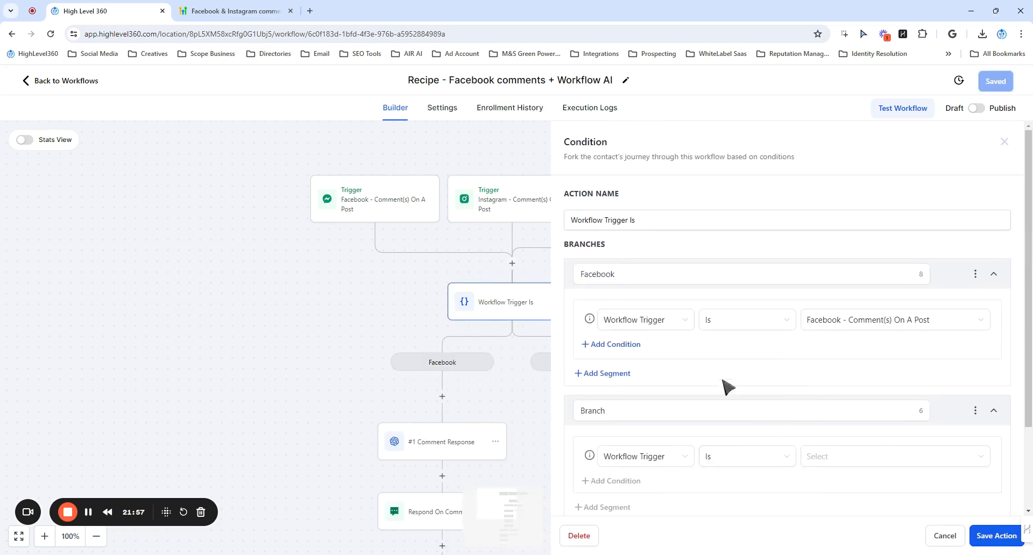
scroll(718, 374, down, 2)
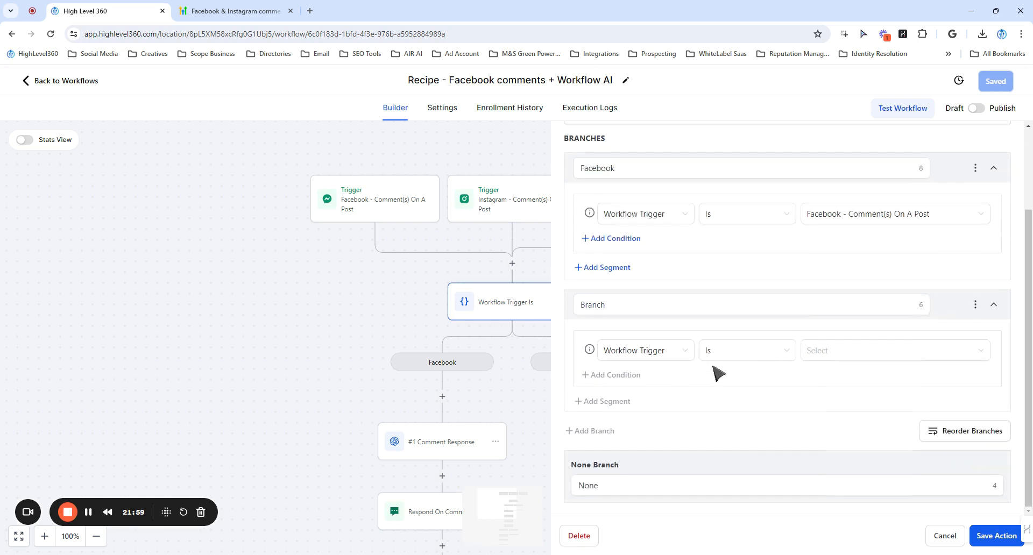
click(672, 352)
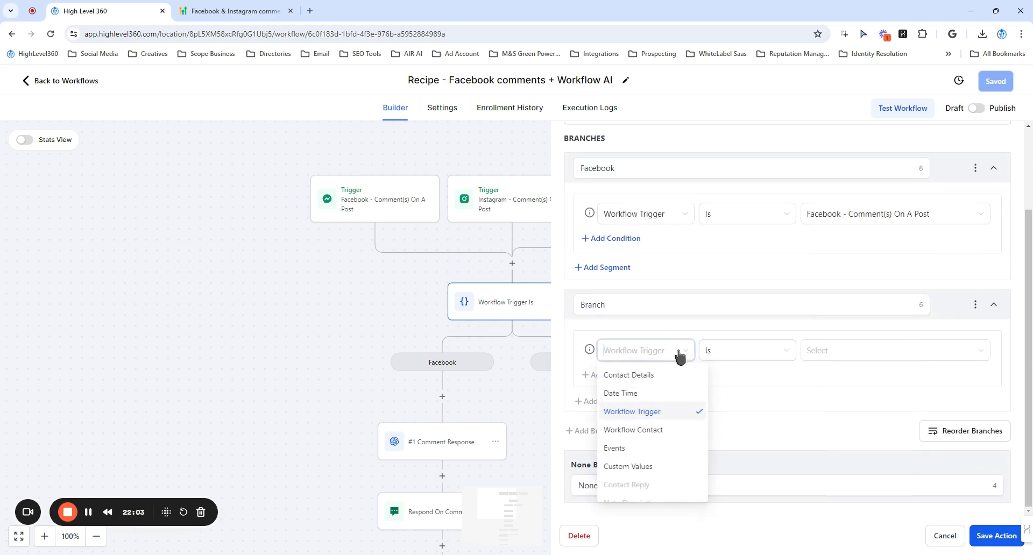
click(673, 414)
click(745, 355)
click(754, 377)
click(815, 357)
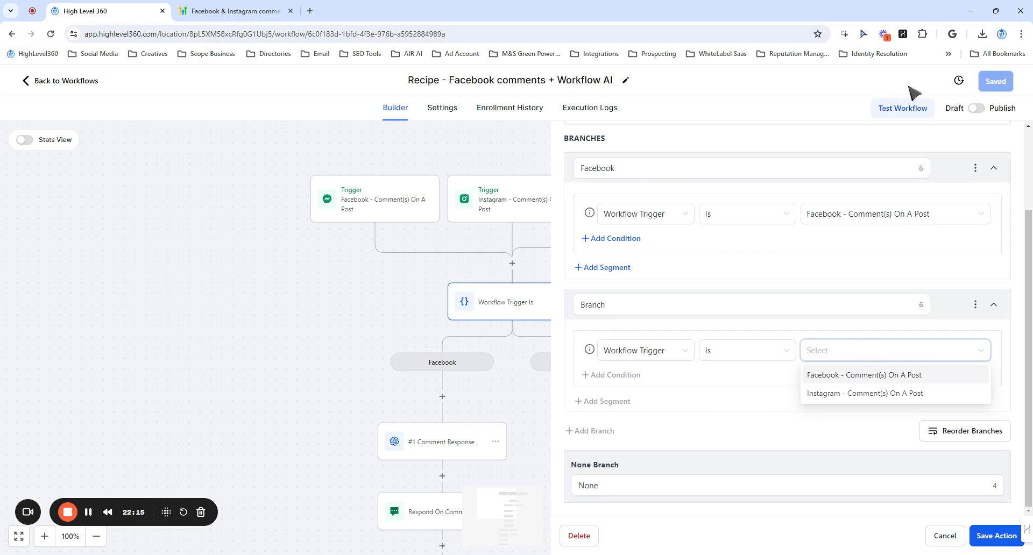
click(819, 395)
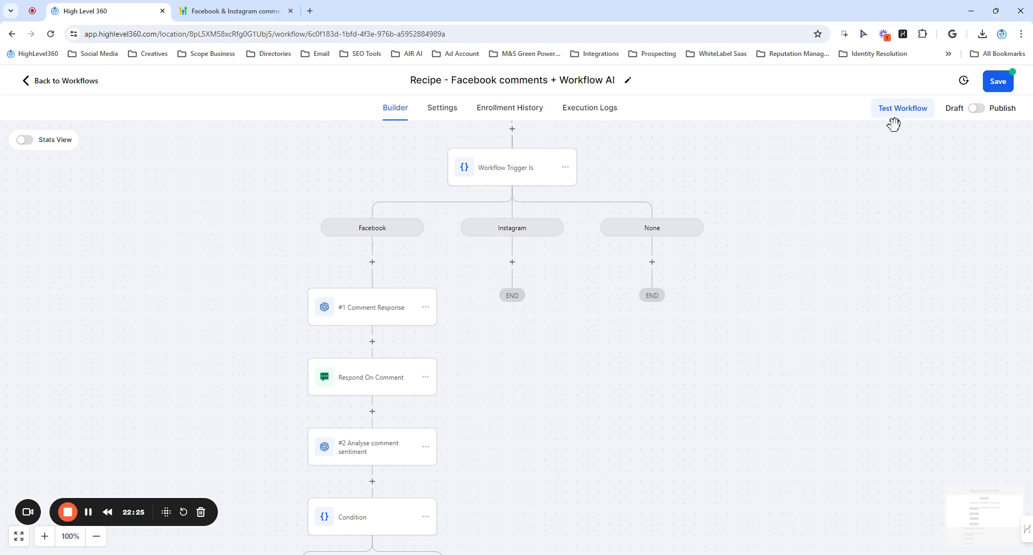
click(996, 85)
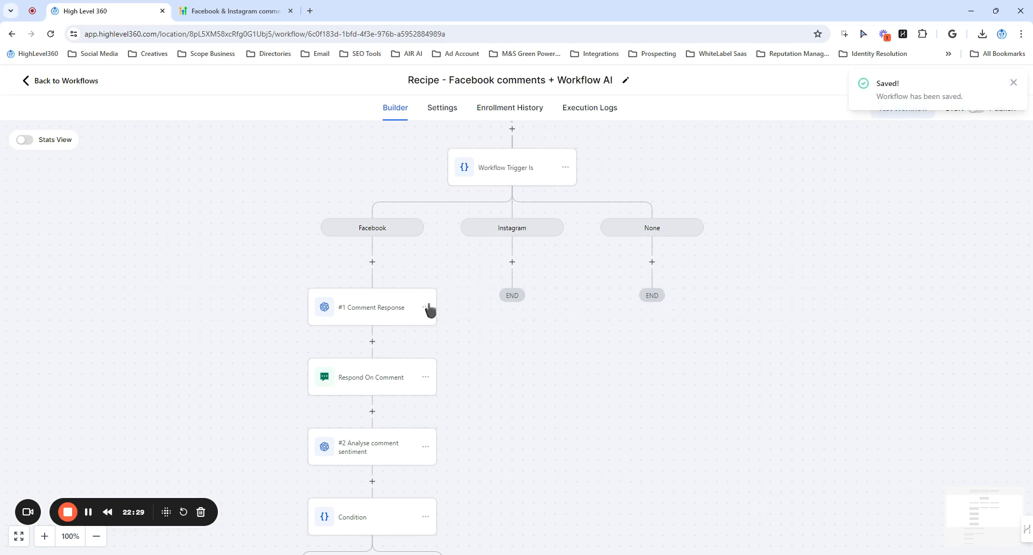
Copy the Facebook branch's actions from #1 Comment Response onward into the Instagram branch.
click(426, 308)
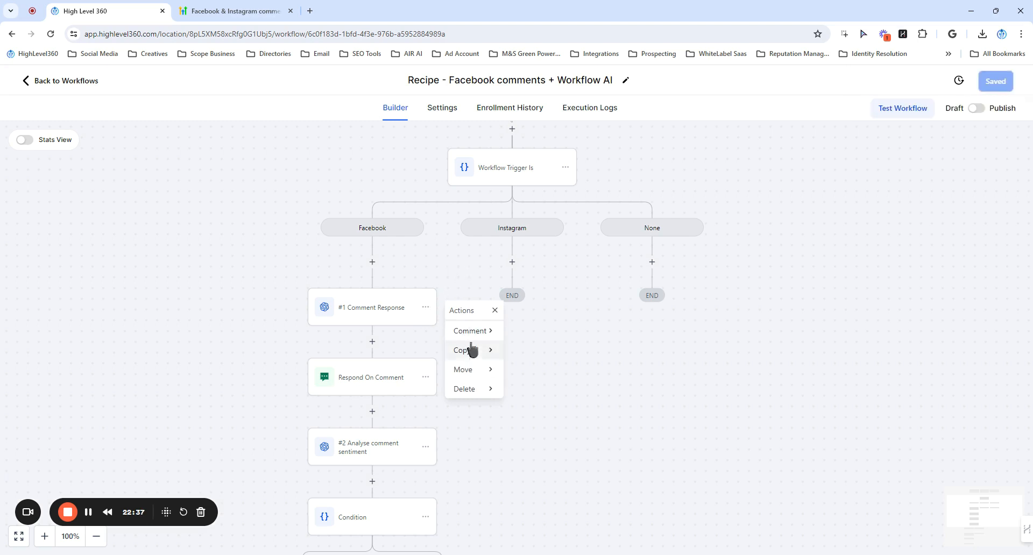
mouse_move(473, 351)
click(526, 351)
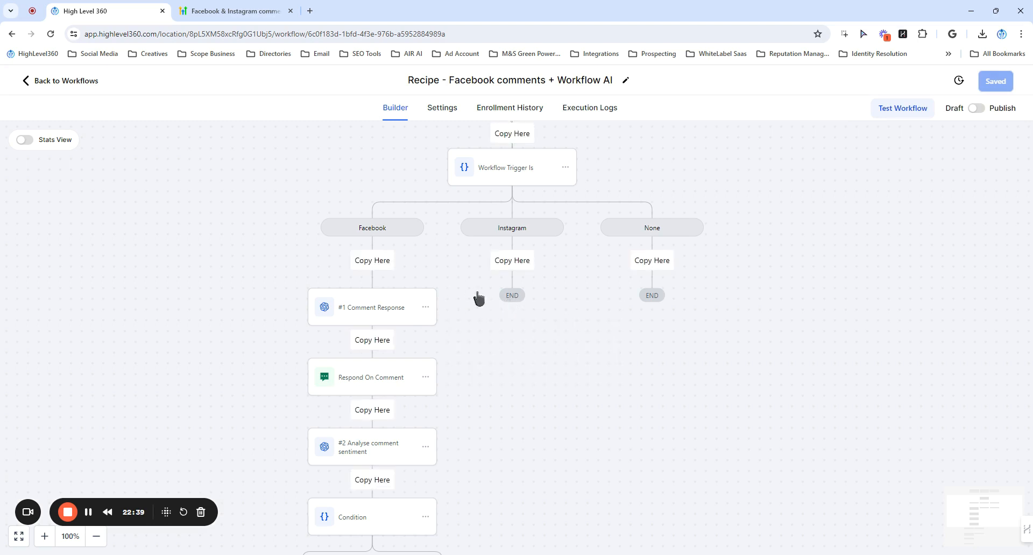
click(510, 261)
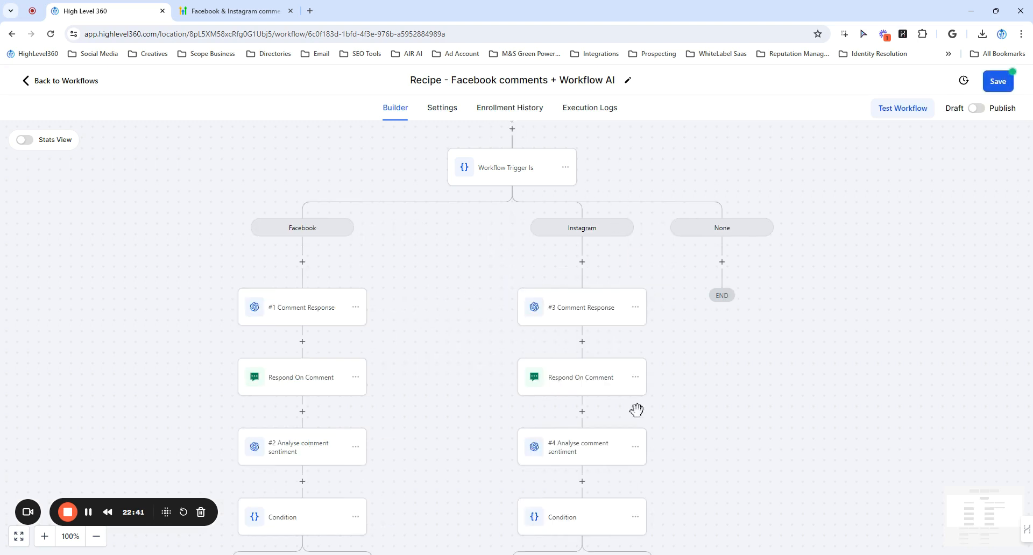
In the #3 Comment Response prompt of the Instagram branch, replace the word Facebook with Instagram.
drag(583, 321, 464, 220)
click(464, 219)
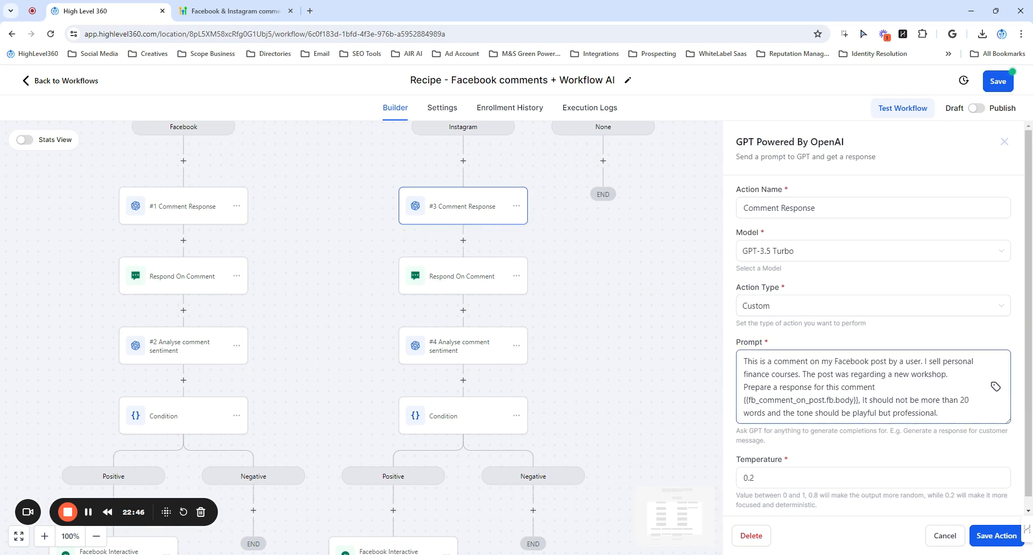
drag(868, 362, 832, 362)
text(Instagram)
Replace the Facebook comment placeholder in the prompt with the Instagram comment body value {{ig_comment_on_post.ig.body}}, and save the action.
drag(858, 389, 744, 389)
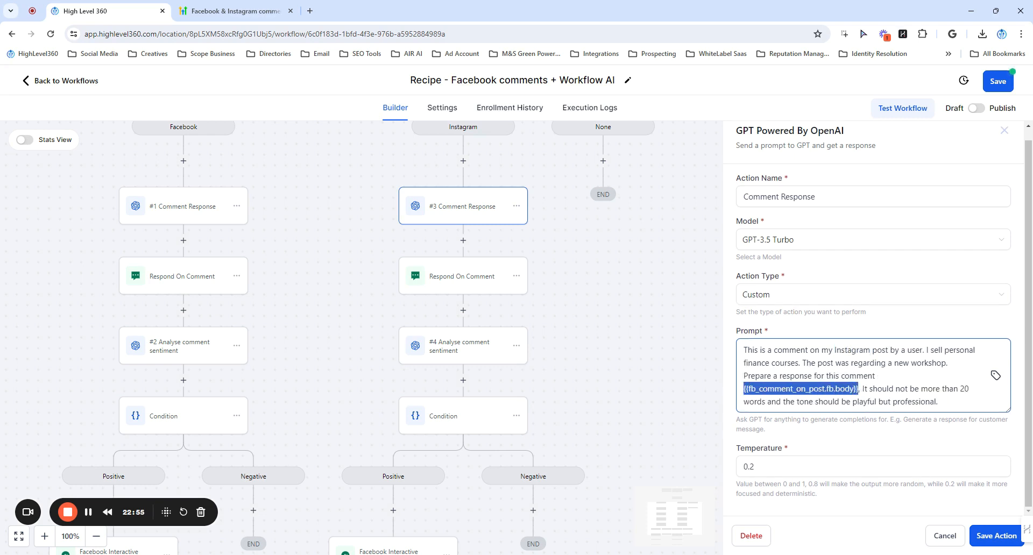
click(994, 378)
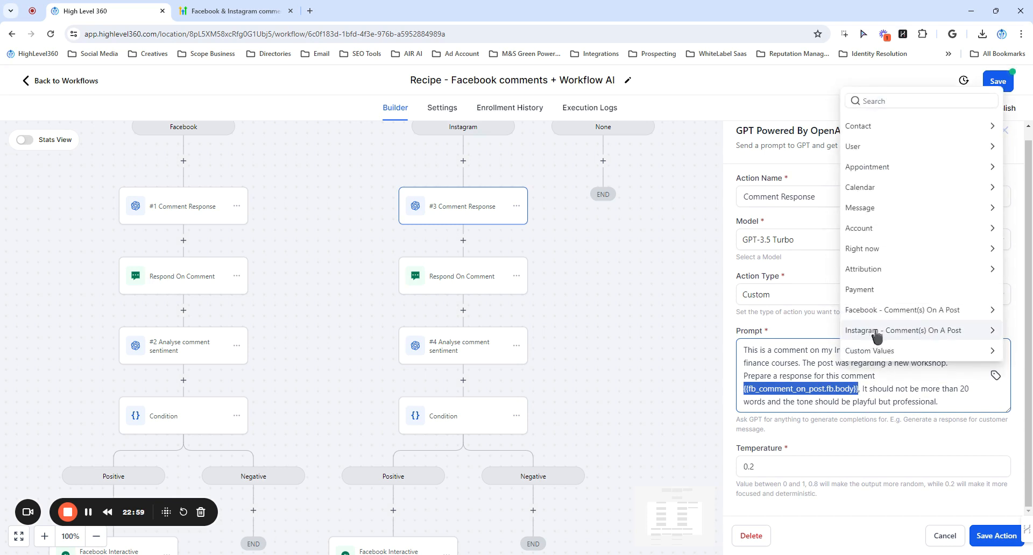
click(943, 338)
click(889, 353)
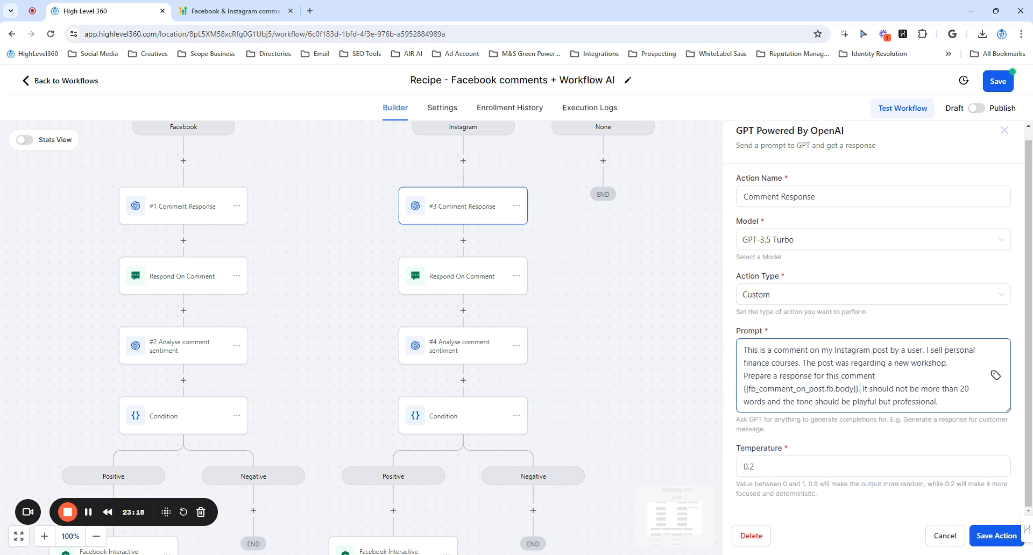
click(996, 376)
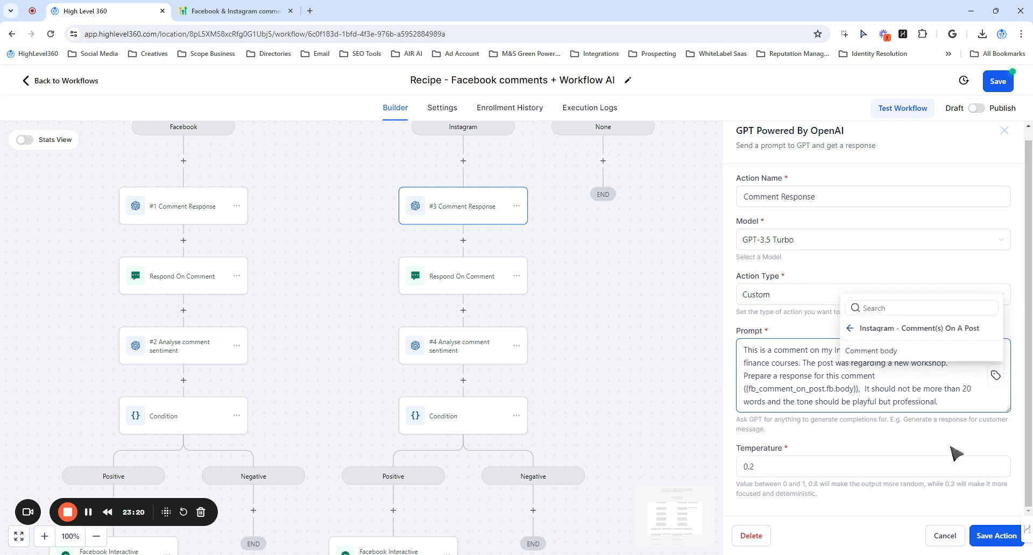
click(909, 354)
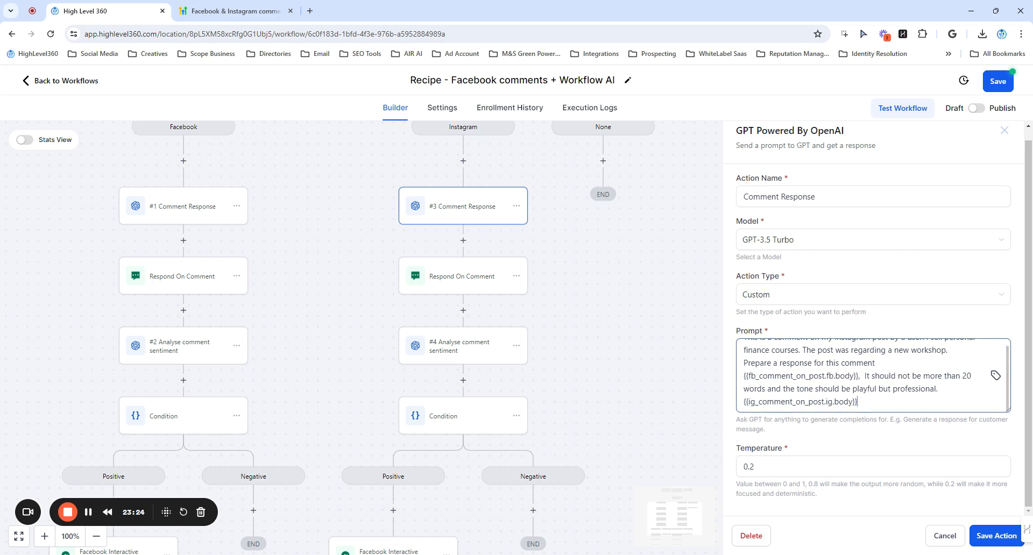
key(shift+Home)
key(BackSpace)
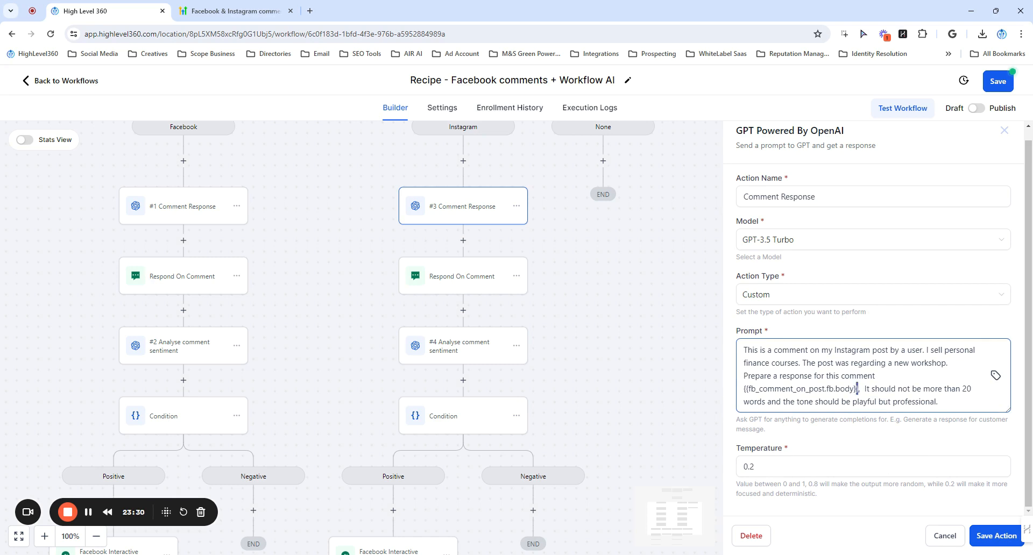
drag(858, 389, 744, 388)
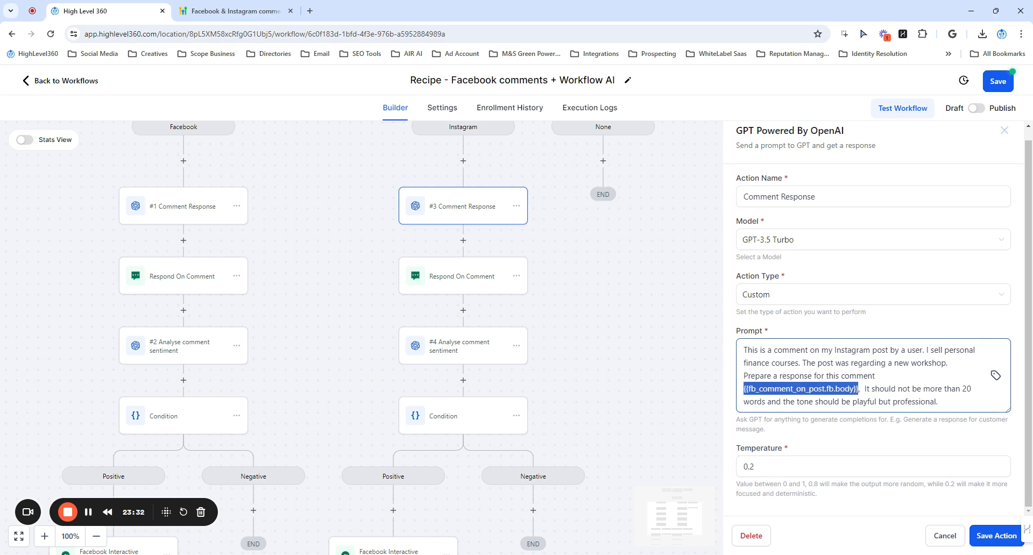
key(ctrl+v)
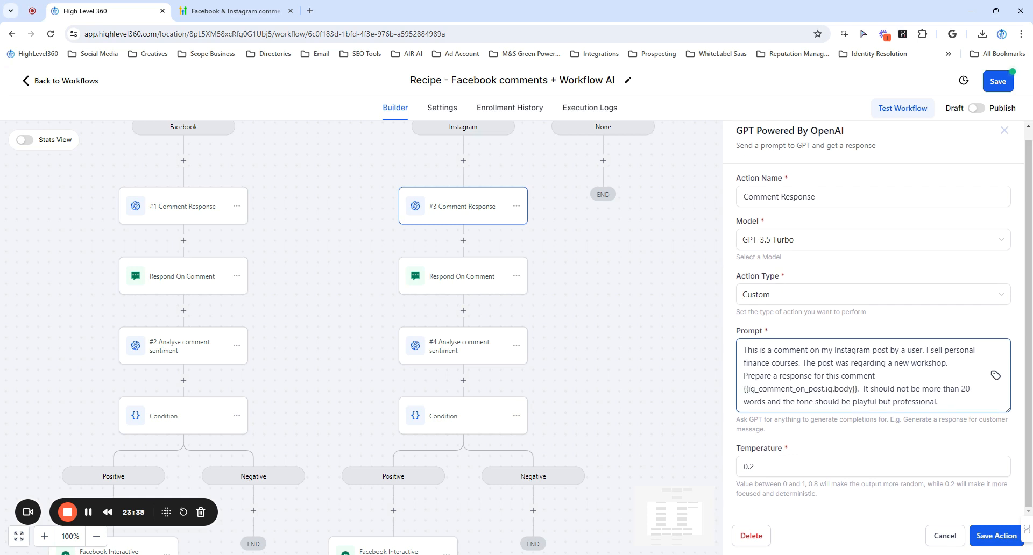
click(989, 535)
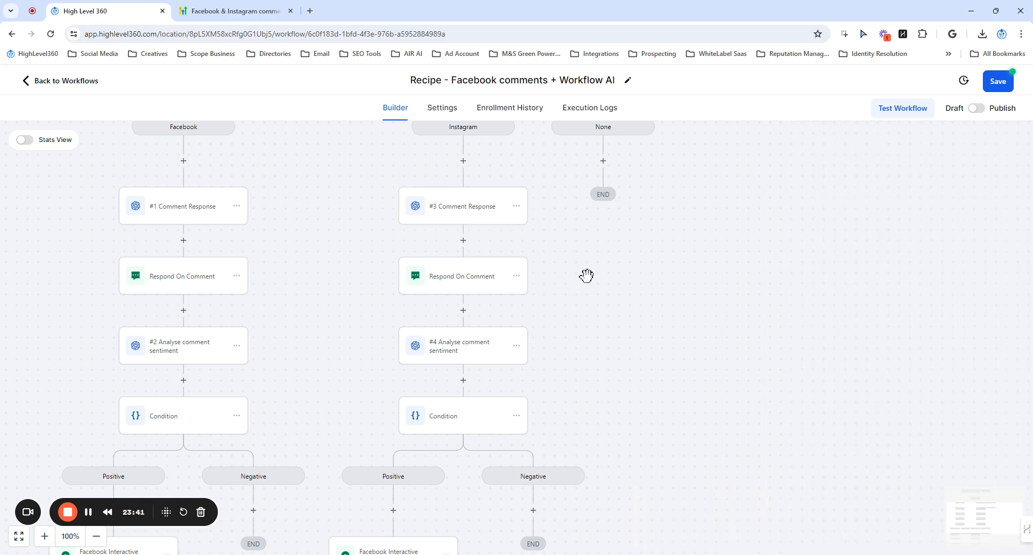
Set the Instagram branch's Respond On Comment reply to the #3 Comment Response value {{chatgpt.3.response}}, and save the action.
click(451, 277)
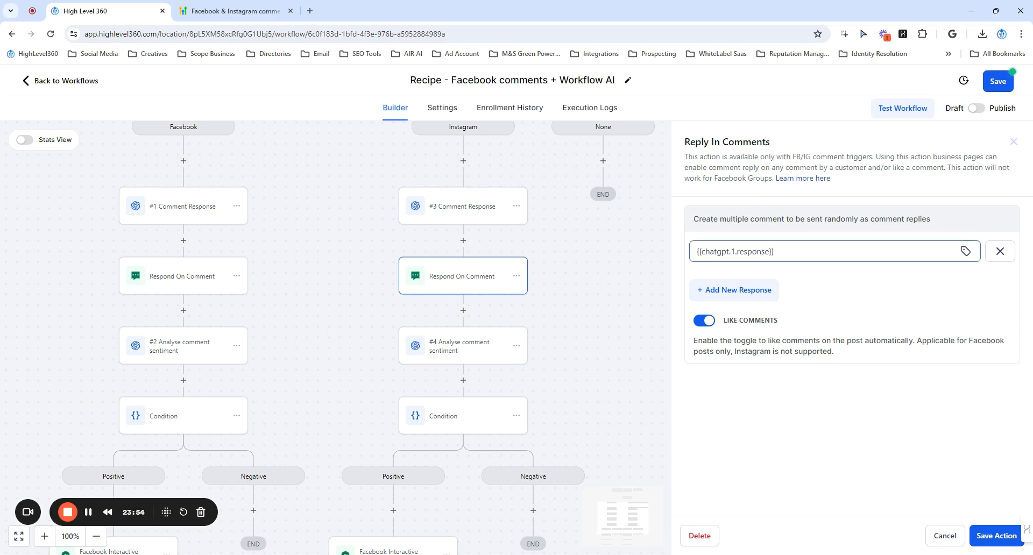
drag(775, 251, 666, 256)
key(BackSpace)
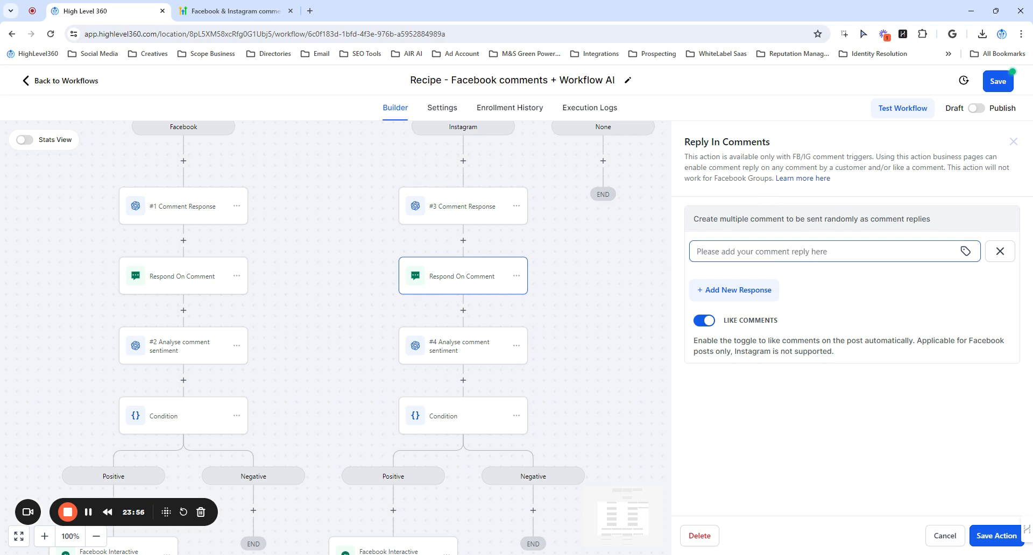
click(965, 251)
scroll(912, 427, down, 1)
click(838, 471)
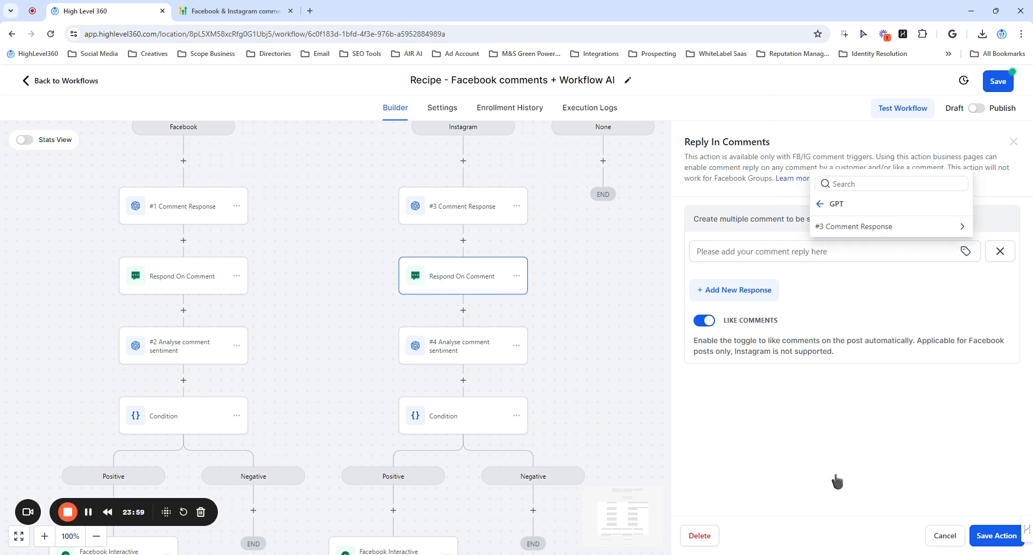
click(826, 226)
click(834, 227)
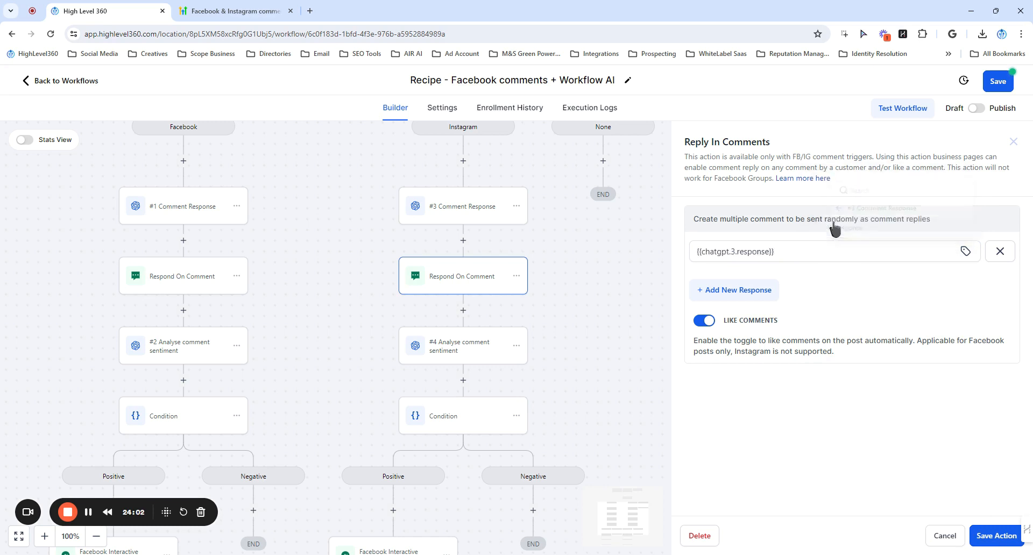
click(999, 535)
Set the #4 Analyse comment sentiment input text to the Instagram comment body {{ig_comment_on_post.ig.body}}, and save the action and workflow.
scroll(560, 300, down, 3)
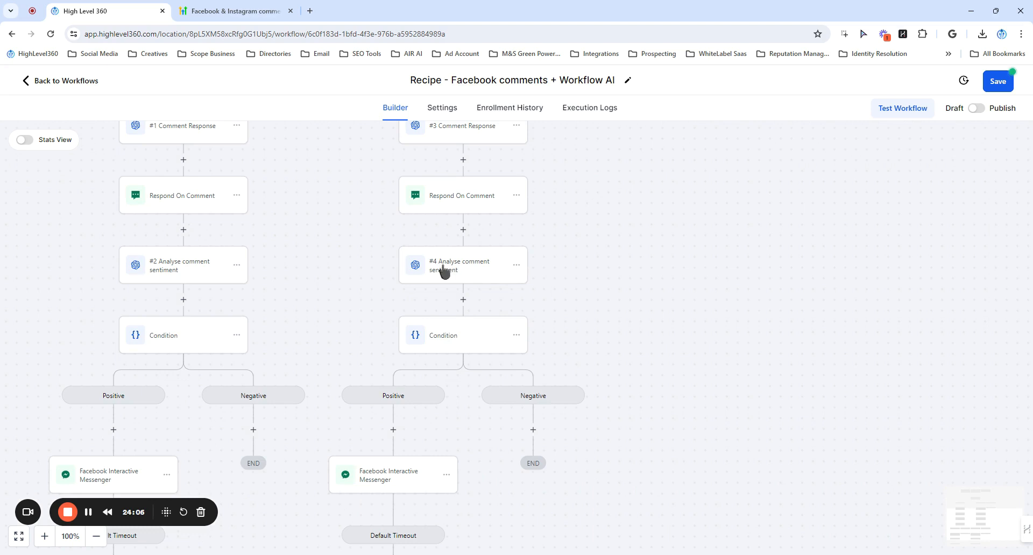
click(444, 272)
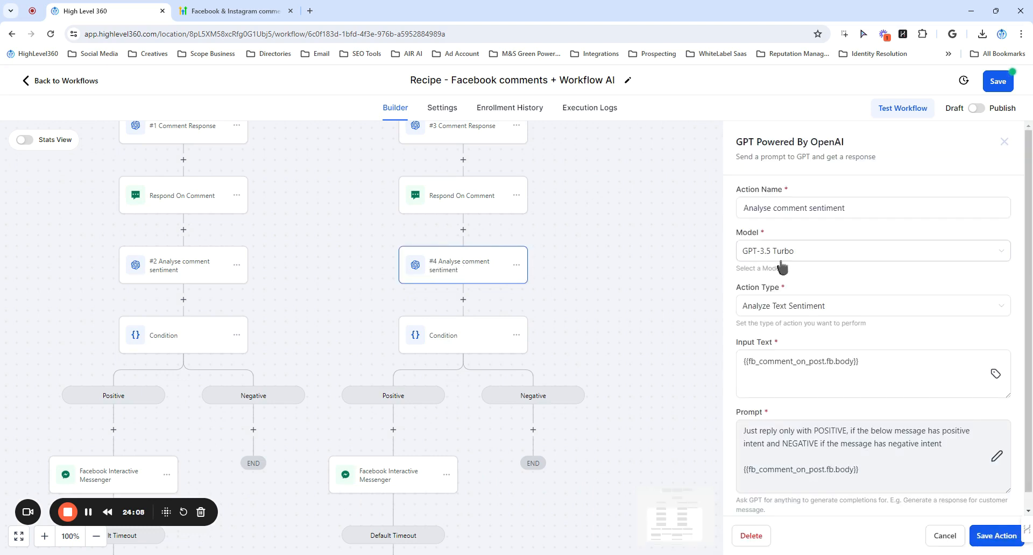
scroll(824, 270, down, 1)
drag(869, 347, 741, 362)
key(BackSpace)
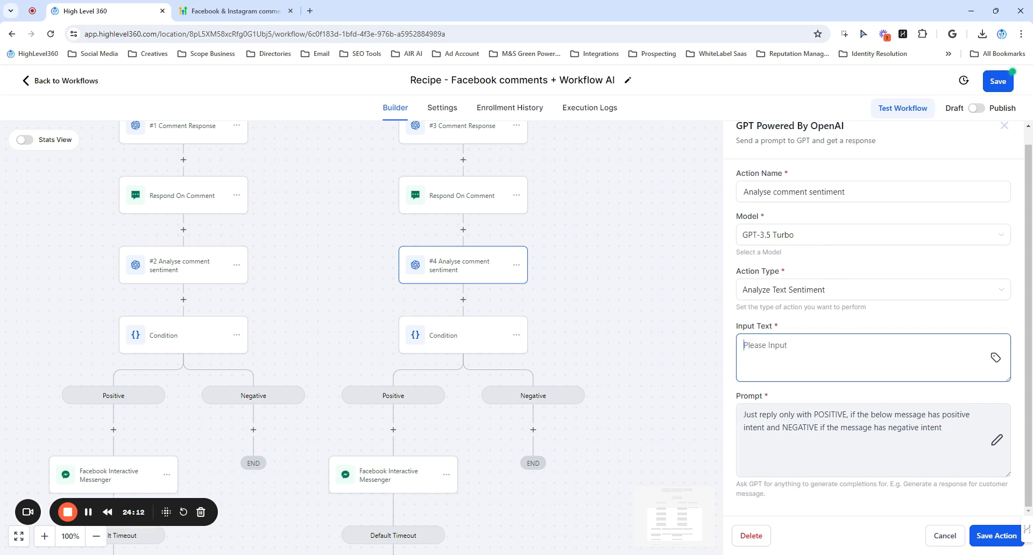
click(995, 358)
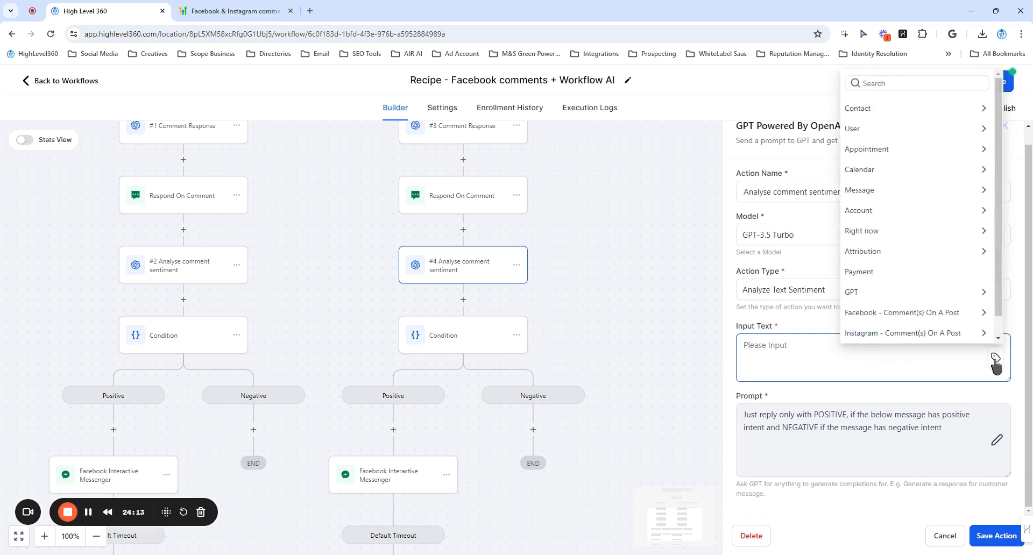
click(975, 317)
click(856, 315)
click(931, 334)
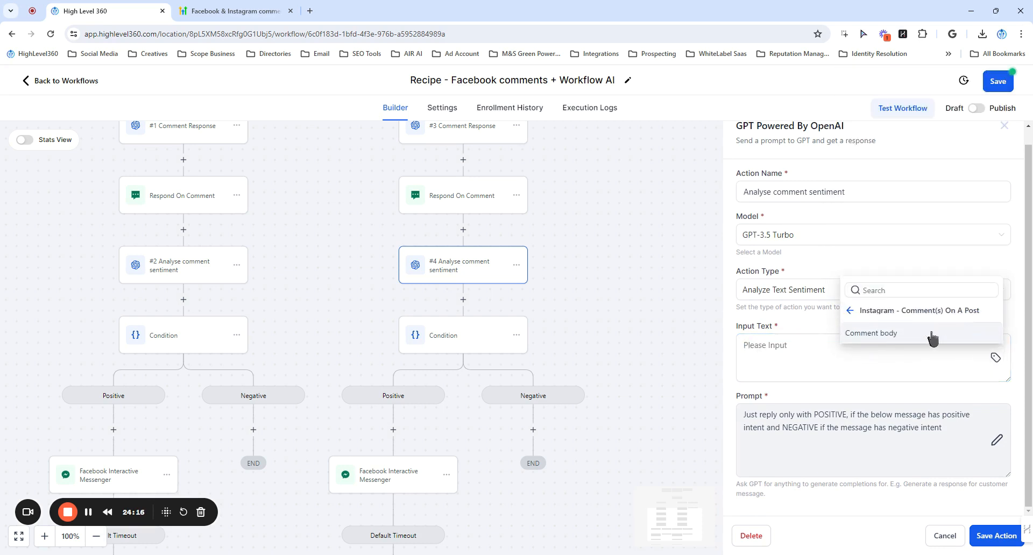
click(932, 335)
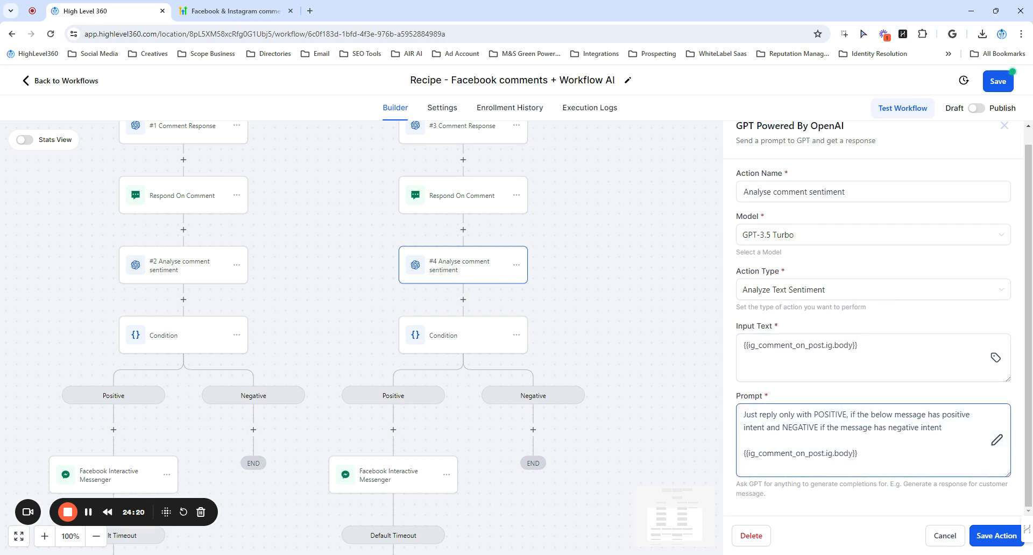
click(996, 535)
click(998, 81)
In the Instagram branch's sentiment condition, set the Positive branch to #4 Analyse comment sentiment - Response Is Positive.
scroll(456, 263, down, 2)
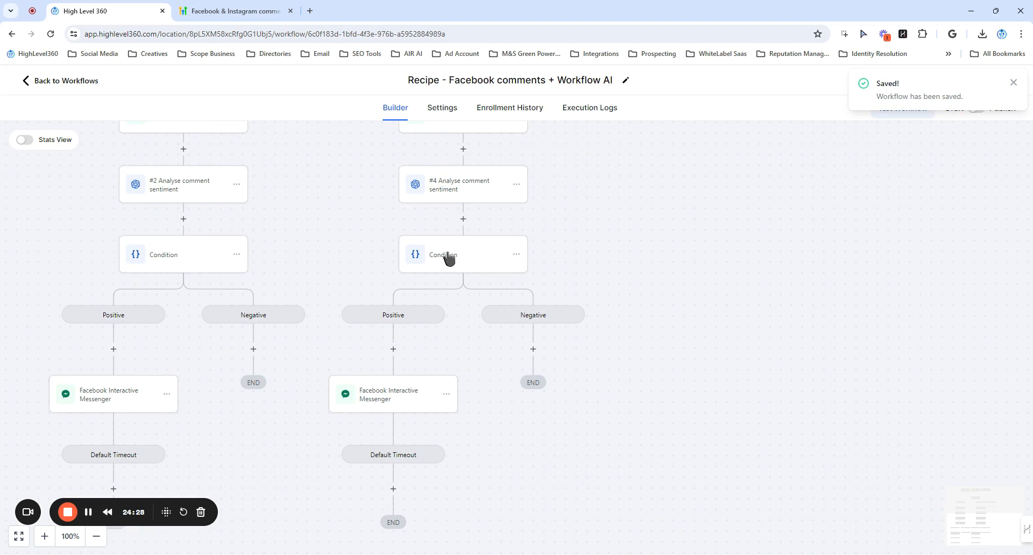
click(449, 258)
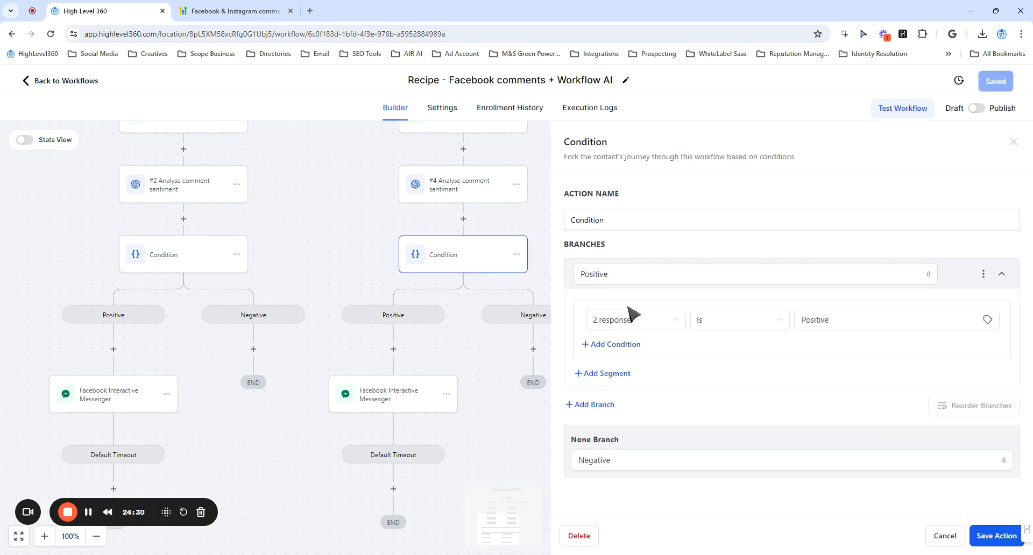
click(638, 284)
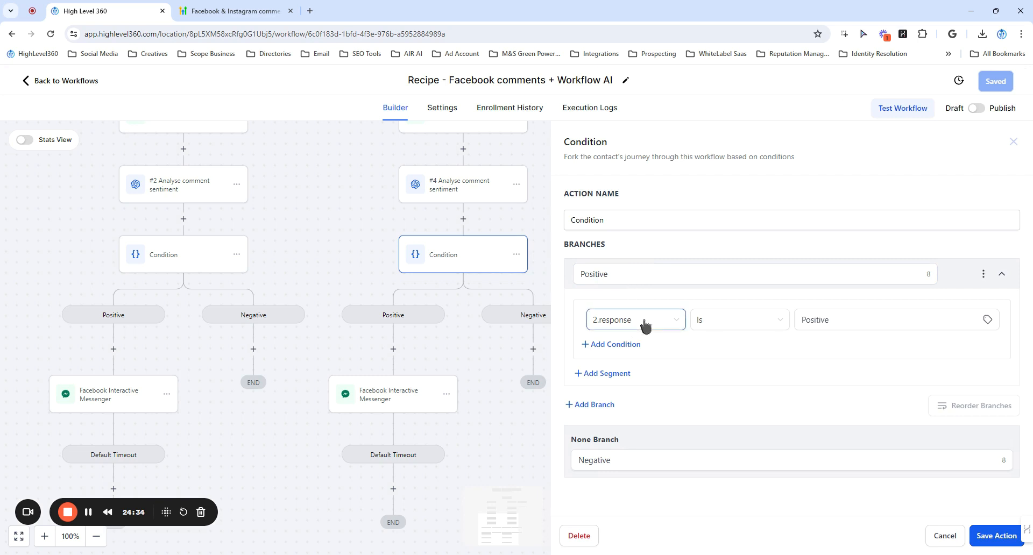
click(645, 323)
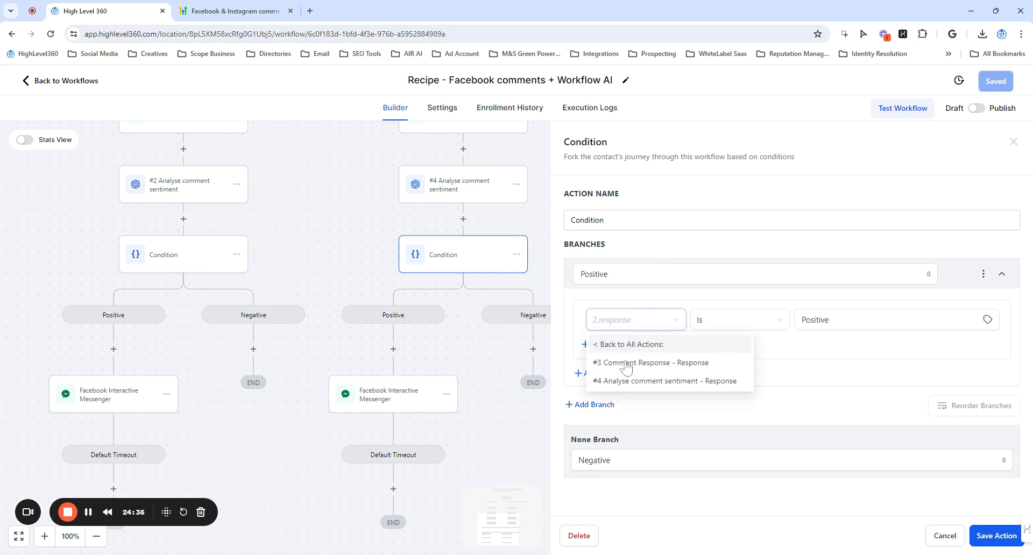
click(612, 381)
click(700, 325)
click(714, 344)
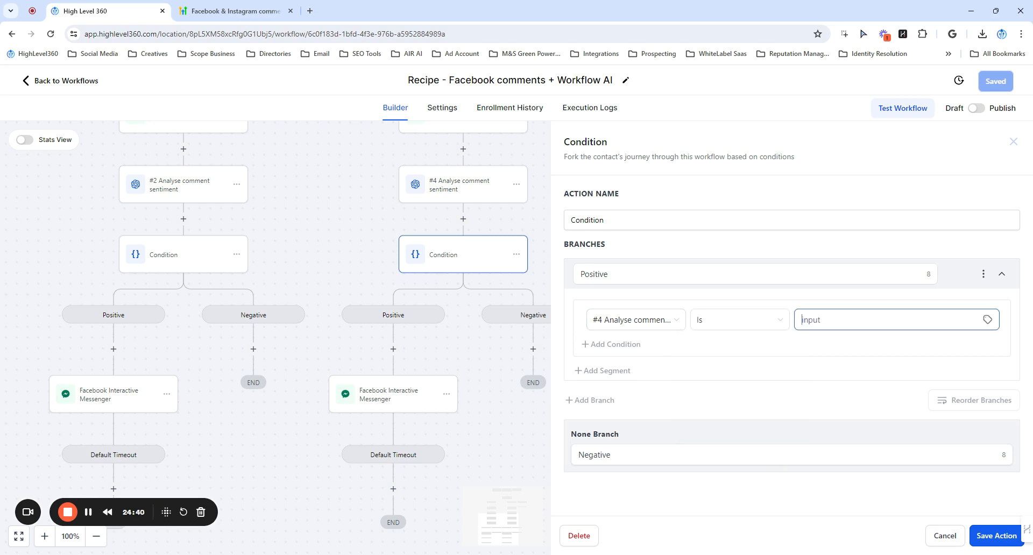
text(Positiv)
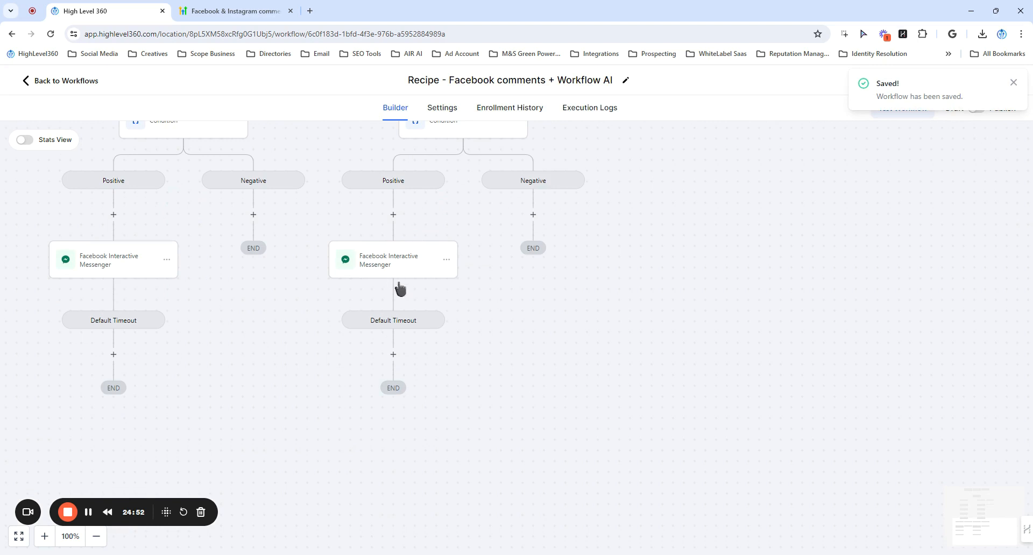
Copy the message from the Instagram branch's Facebook Interactive Messenger action, and delete that action with its branches.
click(398, 264)
drag(935, 413, 692, 417)
click(446, 259)
mouse_move(496, 337)
click(560, 285)
click(631, 349)
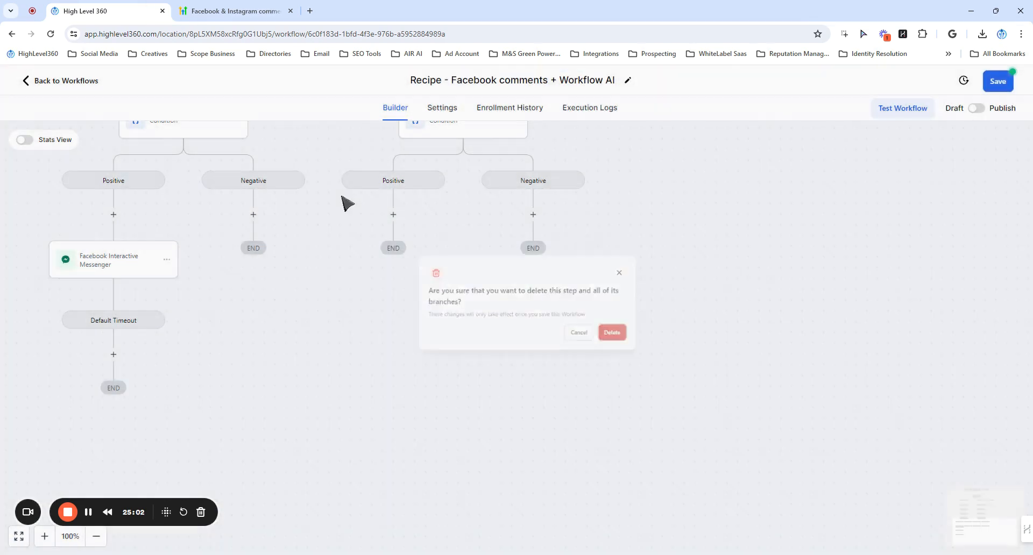
Add an Instagram Interactive Messenger under Instagram's Positive branch with "Hey, thanks for showing interest in our workshop. Here is the meeting invite.".
click(394, 214)
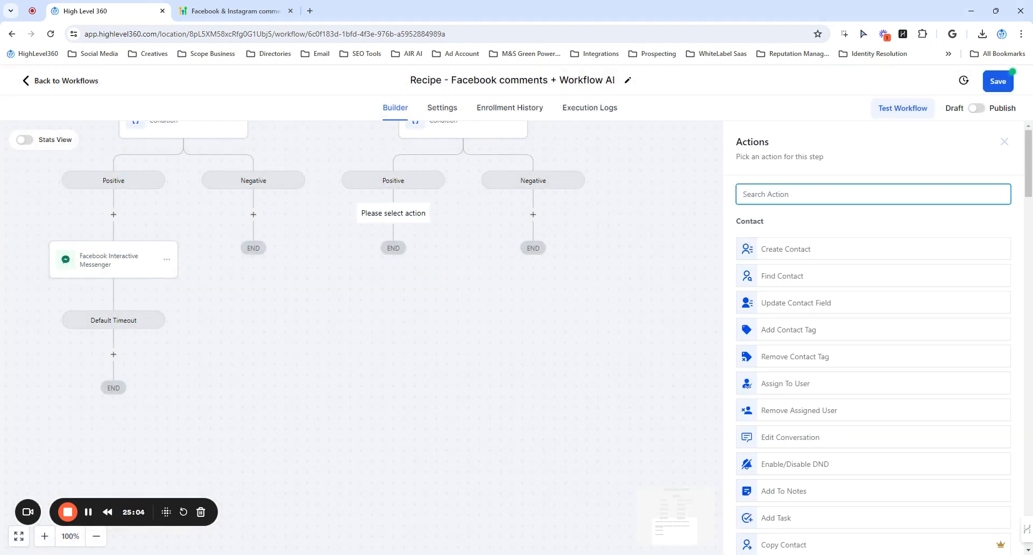
text(Instag)
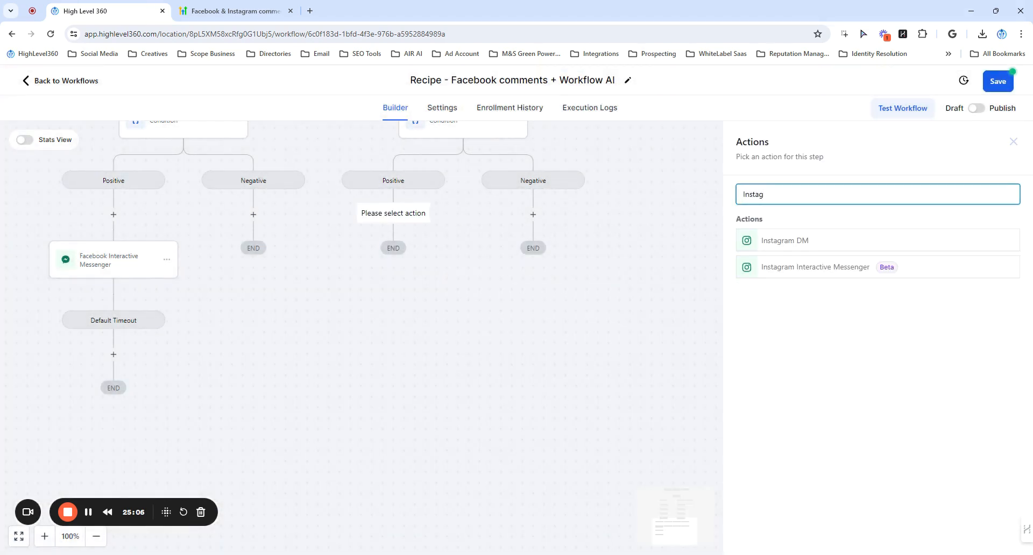
click(783, 265)
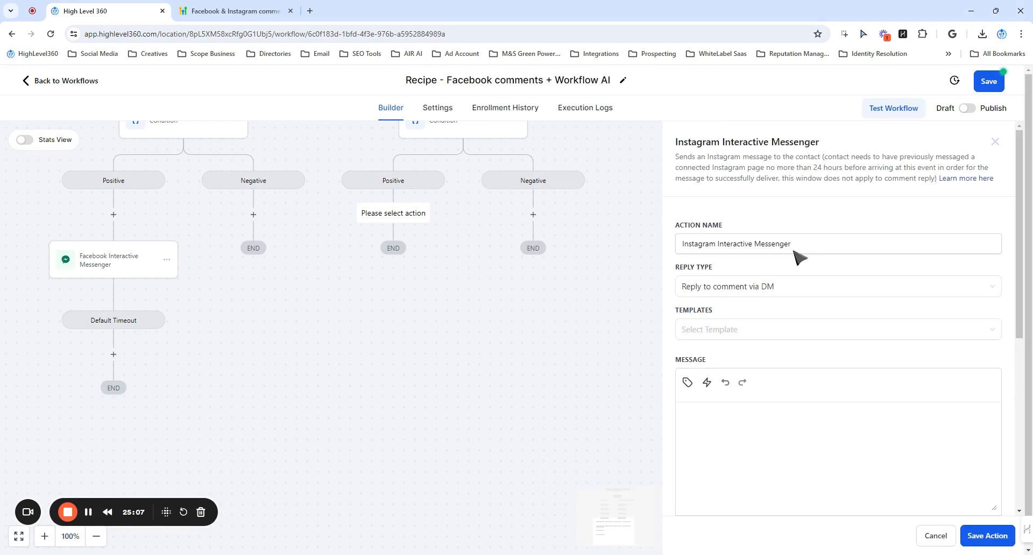
click(703, 420)
text(Hey, thanks for showing interest in our workshop. Here is the meeting invite.)
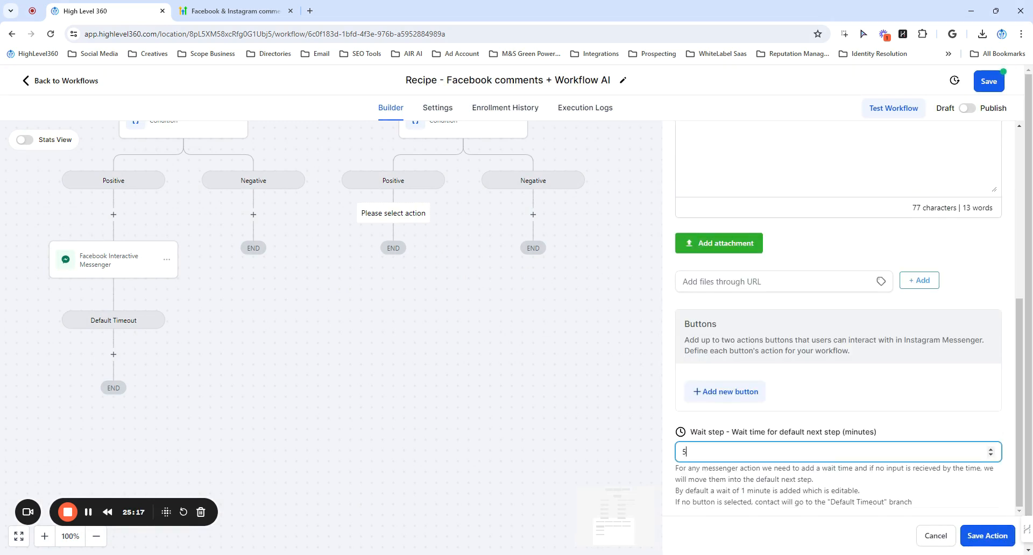
Set the Instagram Interactive Messenger's default wait time to 5 minutes and save the action.
key(ctrl+a)
text(5)
click(988, 536)
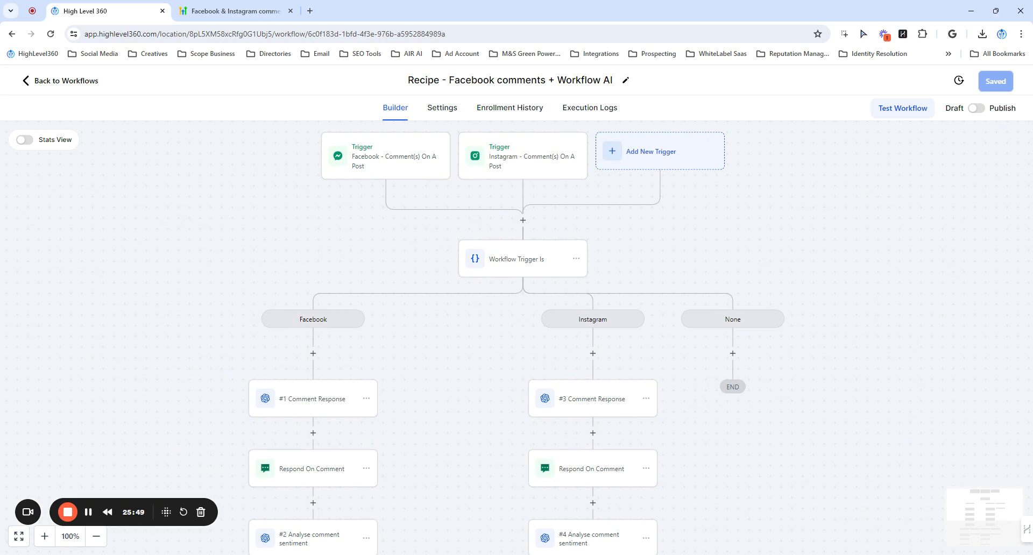
Rename the workflow as Facebook comments + Workflow AI by removing the "Recipe - " prefix.
click(450, 81)
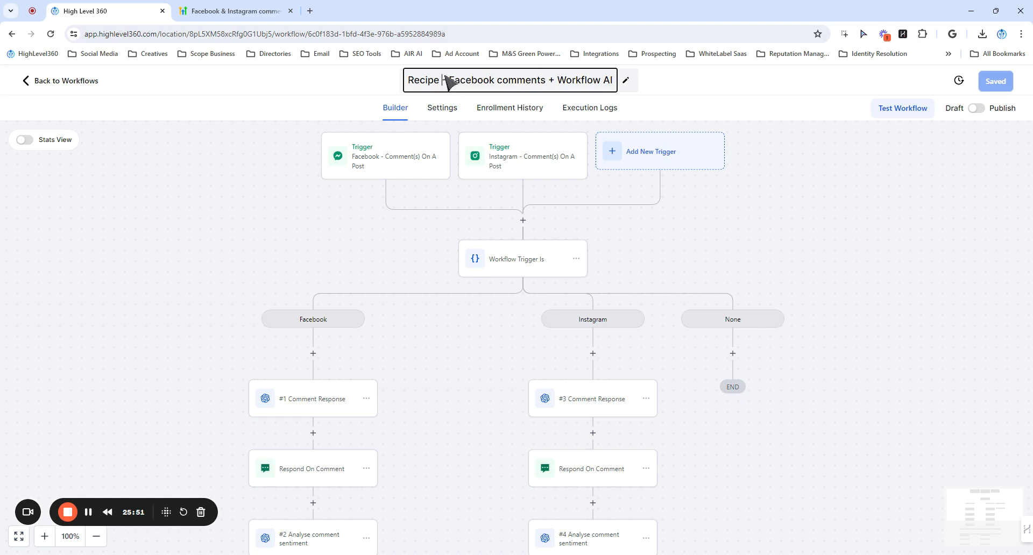
drag(451, 82, 387, 74)
key(BackSpace)
key(Return)
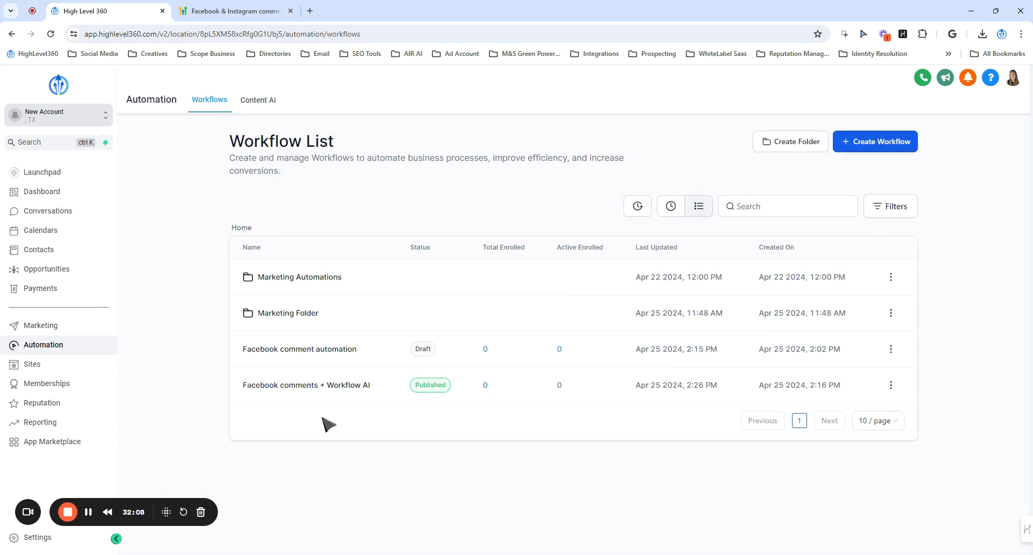
Open the Facebook comments + Workflow AI workflow from the workflow list.
click(301, 386)
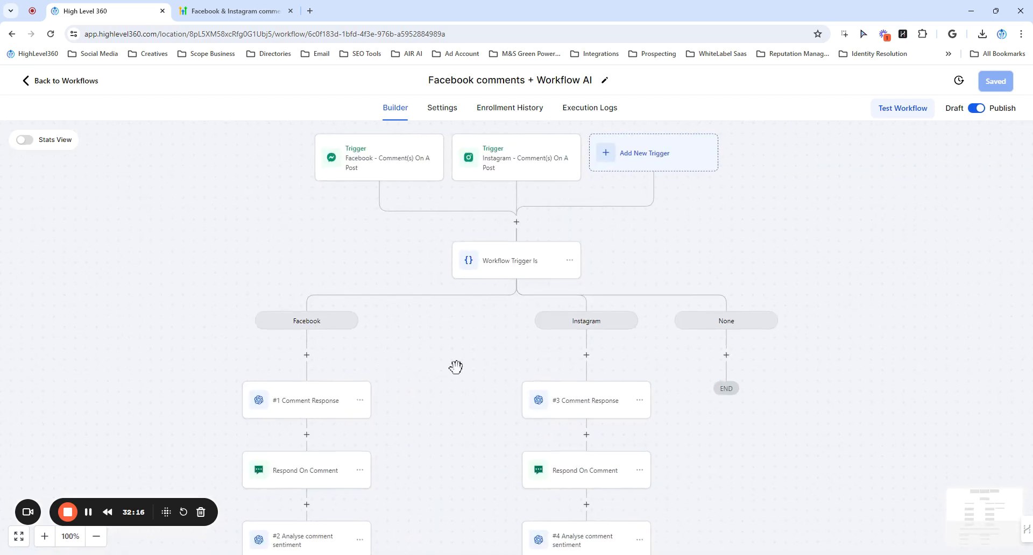
Add a Facebook - Add To Custom Audience action at the start of the Facebook branch, before #1 Comment Response.
scroll(456, 366, down, 7)
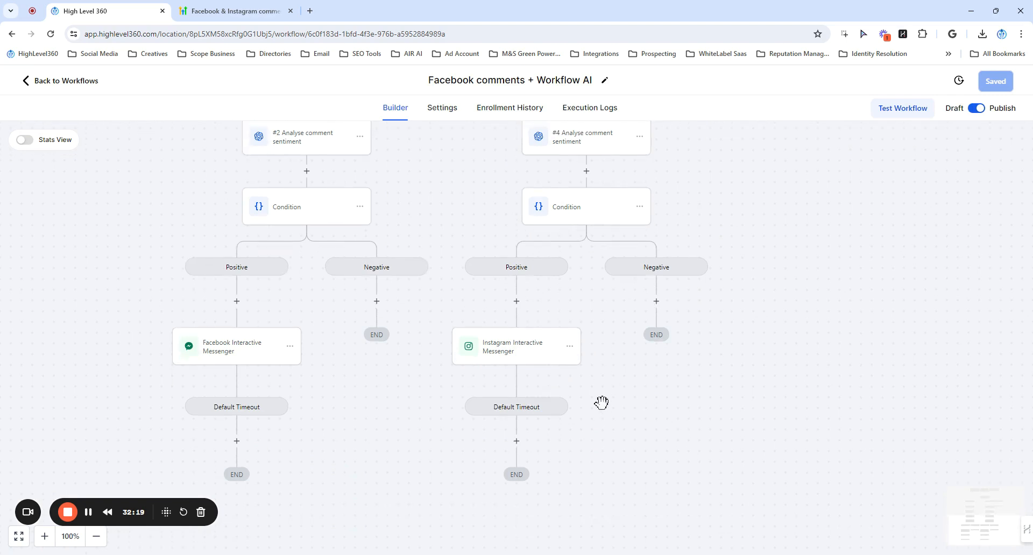
scroll(602, 403, up, 6)
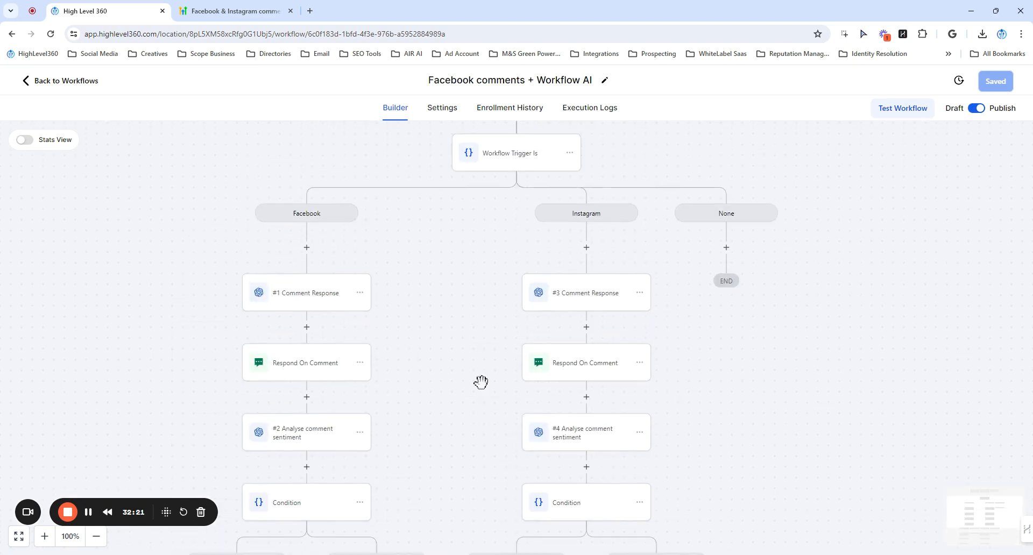
scroll(479, 382, up, 2)
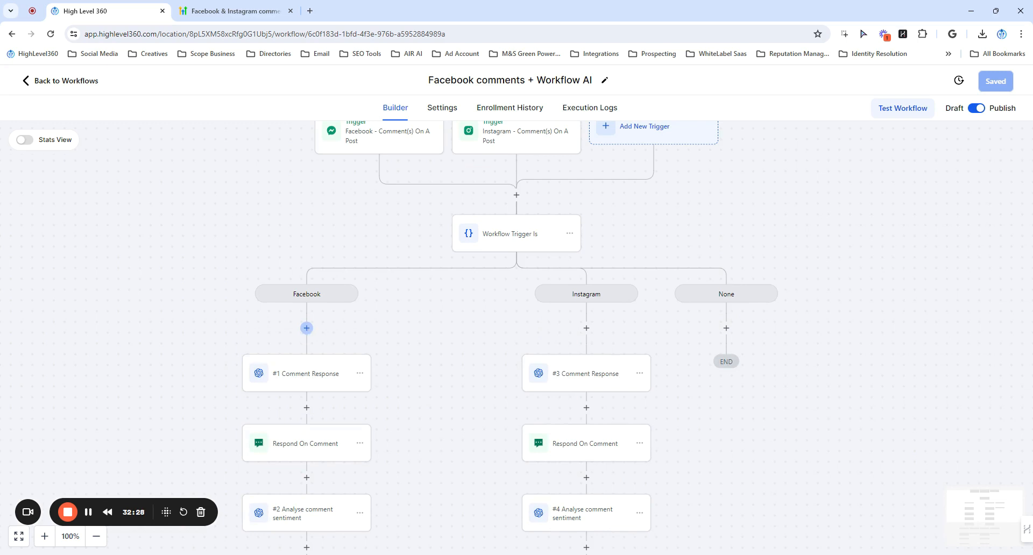
click(306, 330)
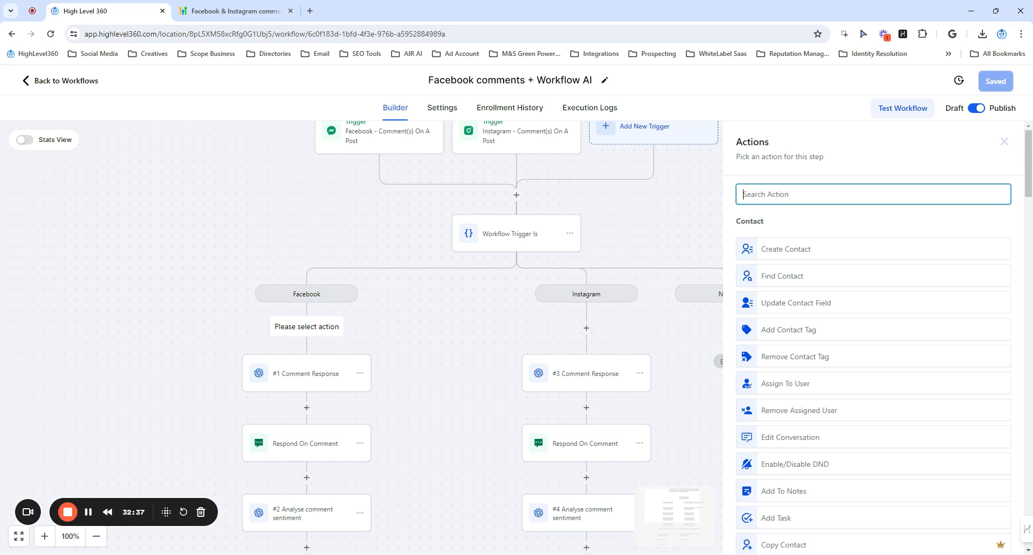
text(cus)
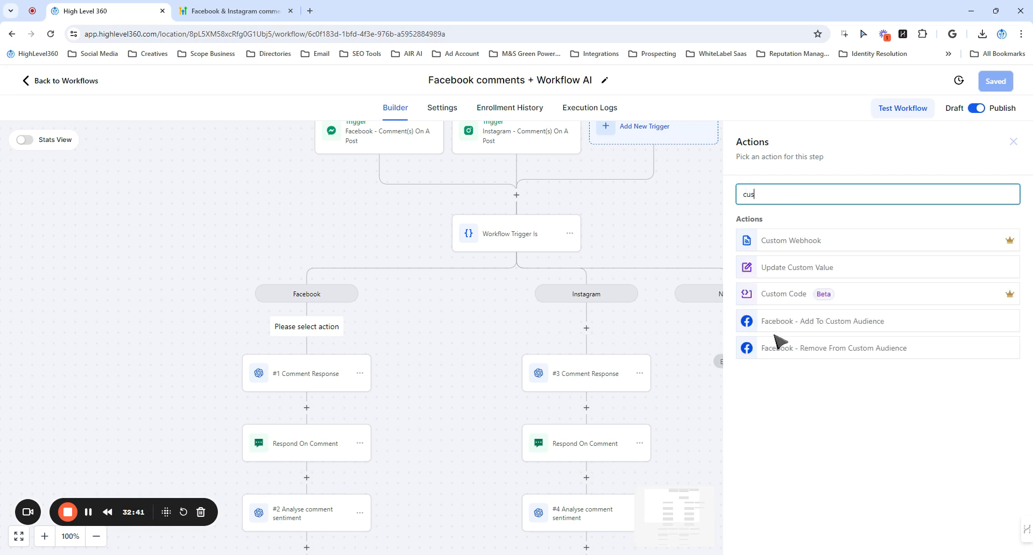
click(844, 327)
Choose the connected Facebook account and the Go High Level 360 Page Visitors audience, and save the custom audience action.
click(779, 264)
click(767, 335)
click(782, 316)
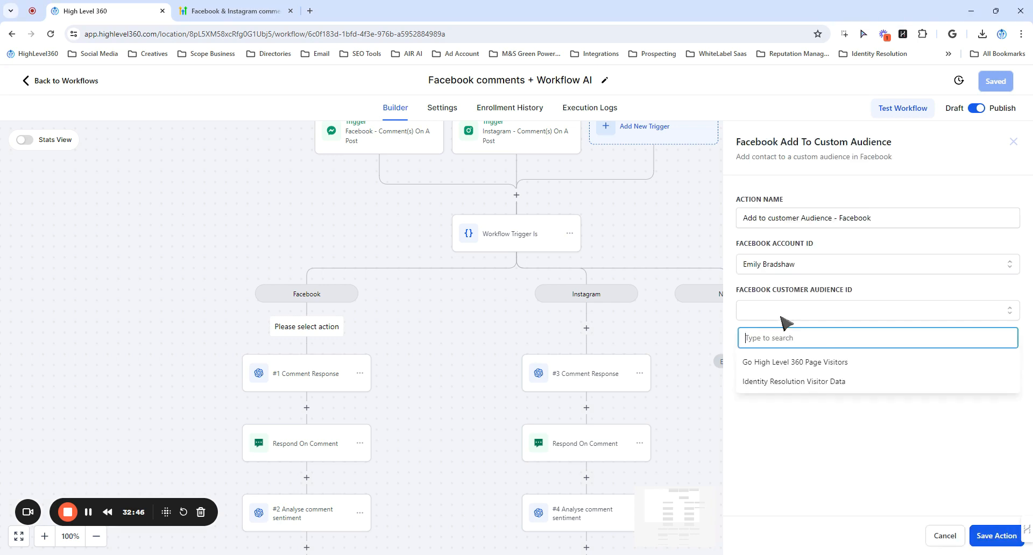
click(785, 364)
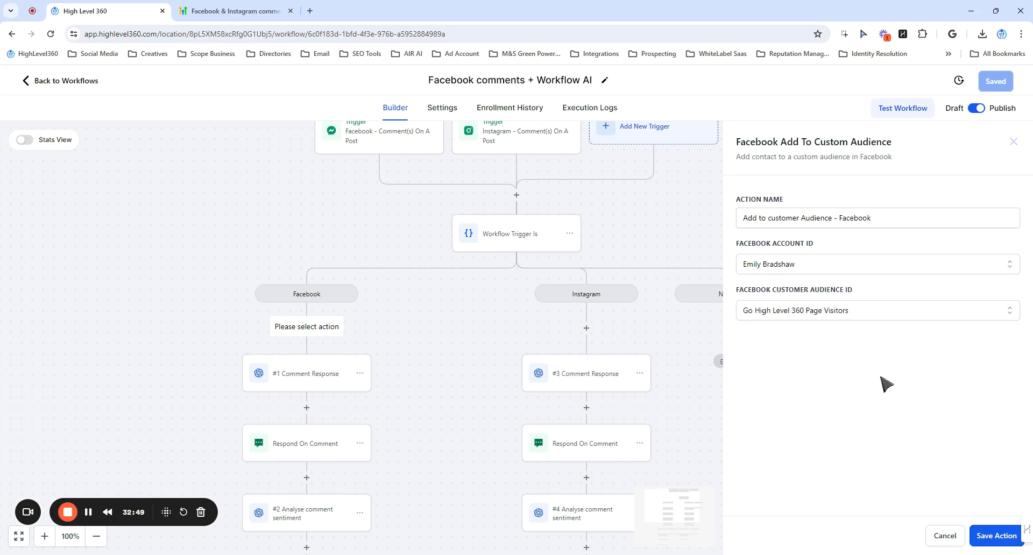
click(995, 536)
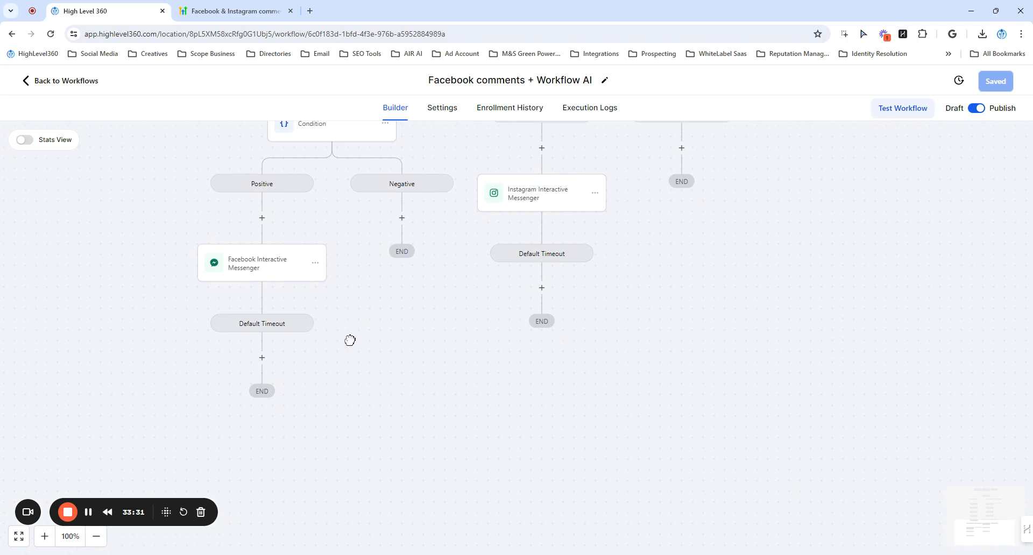
drag(349, 339, 357, 346)
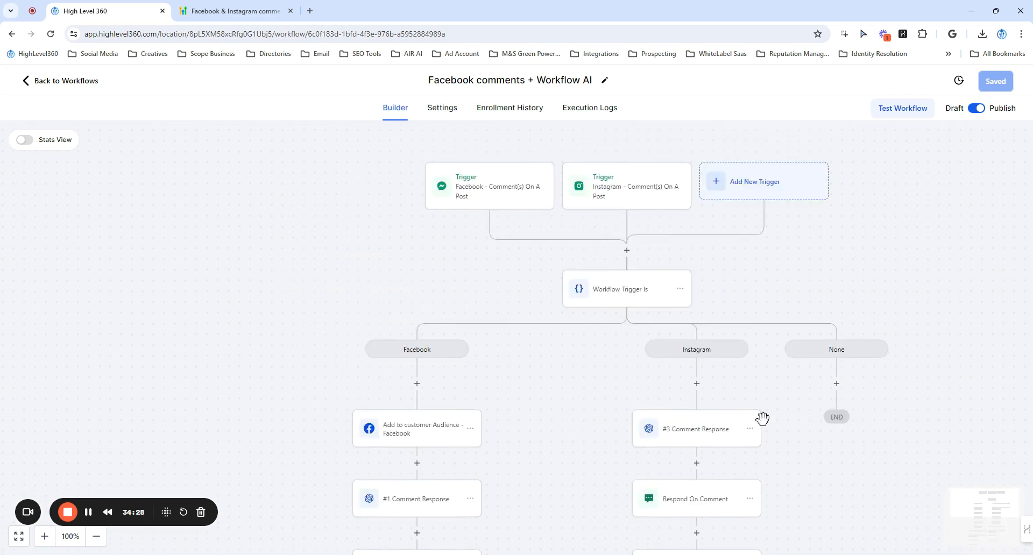
scroll(753, 420, up, 2)
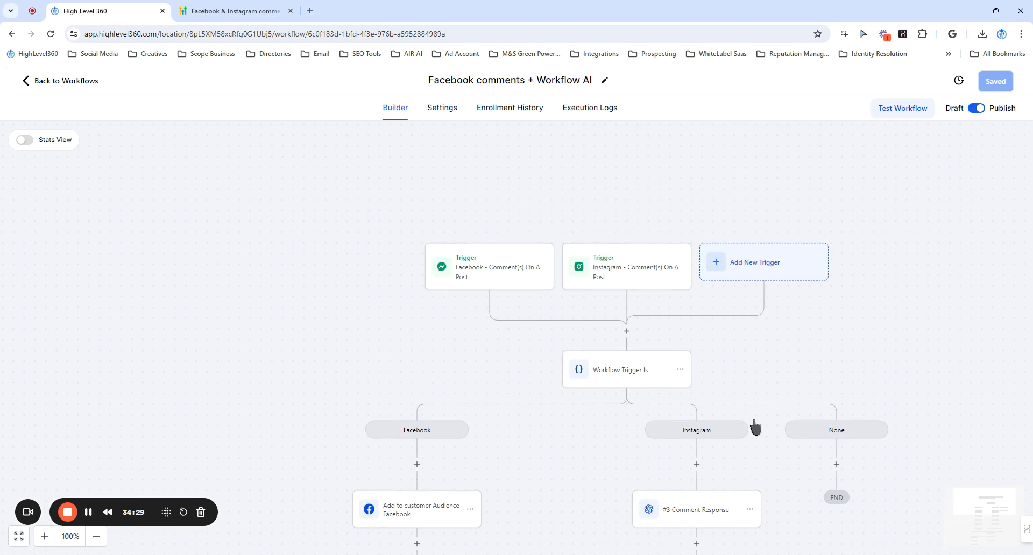
scroll(752, 419, down, 4)
scroll(753, 420, right, 3)
drag(630, 259, 731, 276)
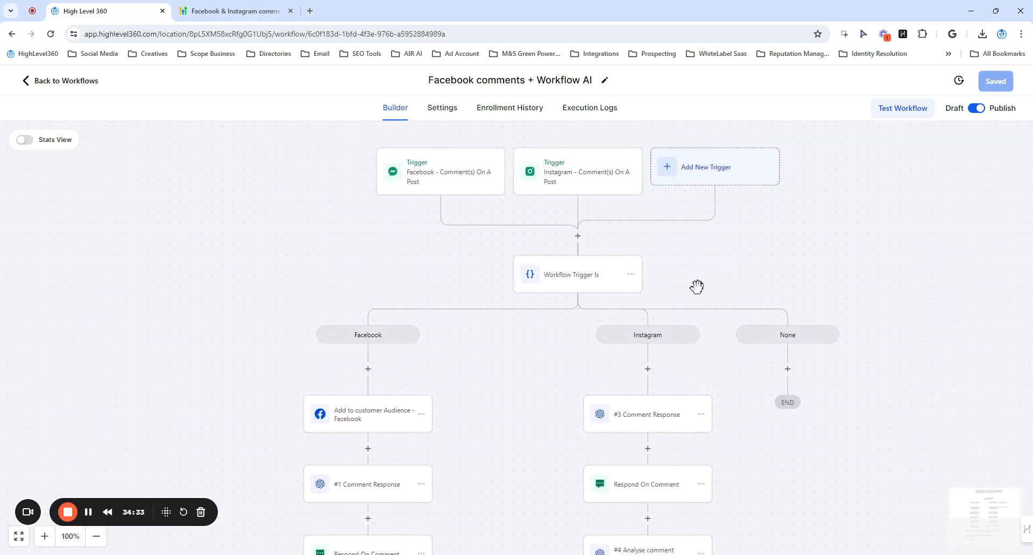